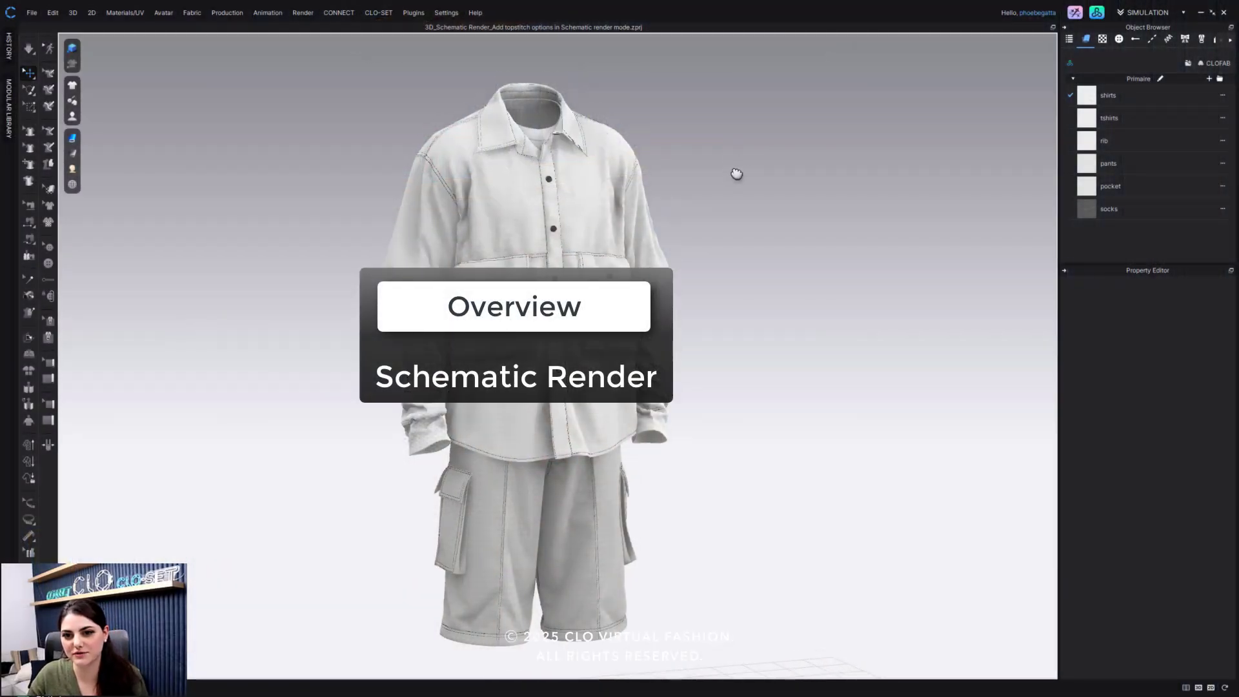
# Step: Switch the 3D garment display to Schematic Render and move its settings window closer to the garment
pyautogui.moveTo(730, 171)
pyautogui.mouseDown(button='right')
pyautogui.moveTo(684, 169)
pyautogui.moveTo(721, 169)
pyautogui.mouseUp(button='right')
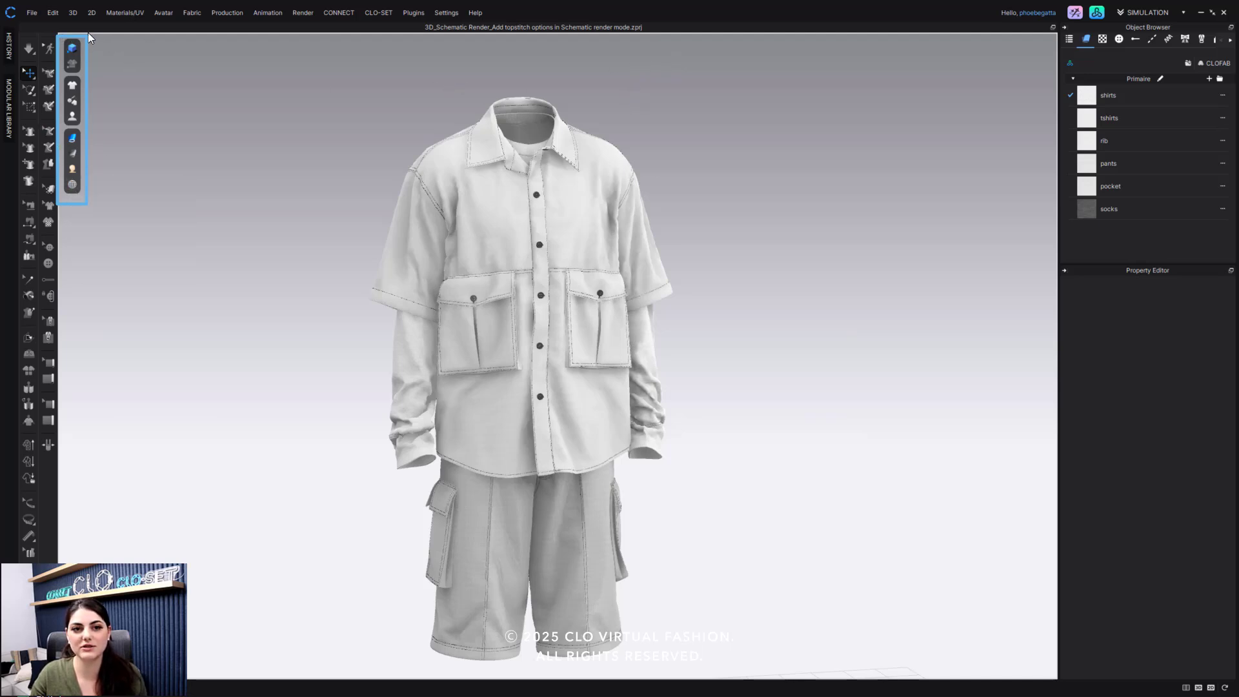
pyautogui.click(73, 65)
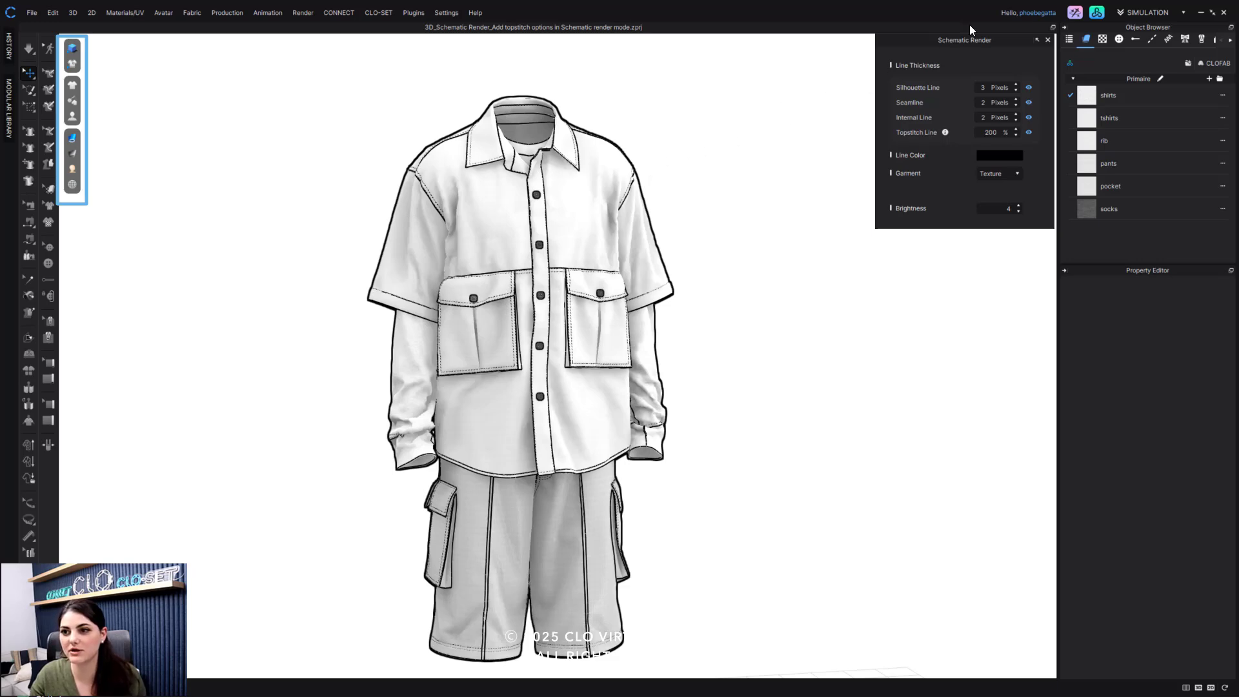
pyautogui.moveTo(975, 36); pyautogui.dragTo(860, 42)
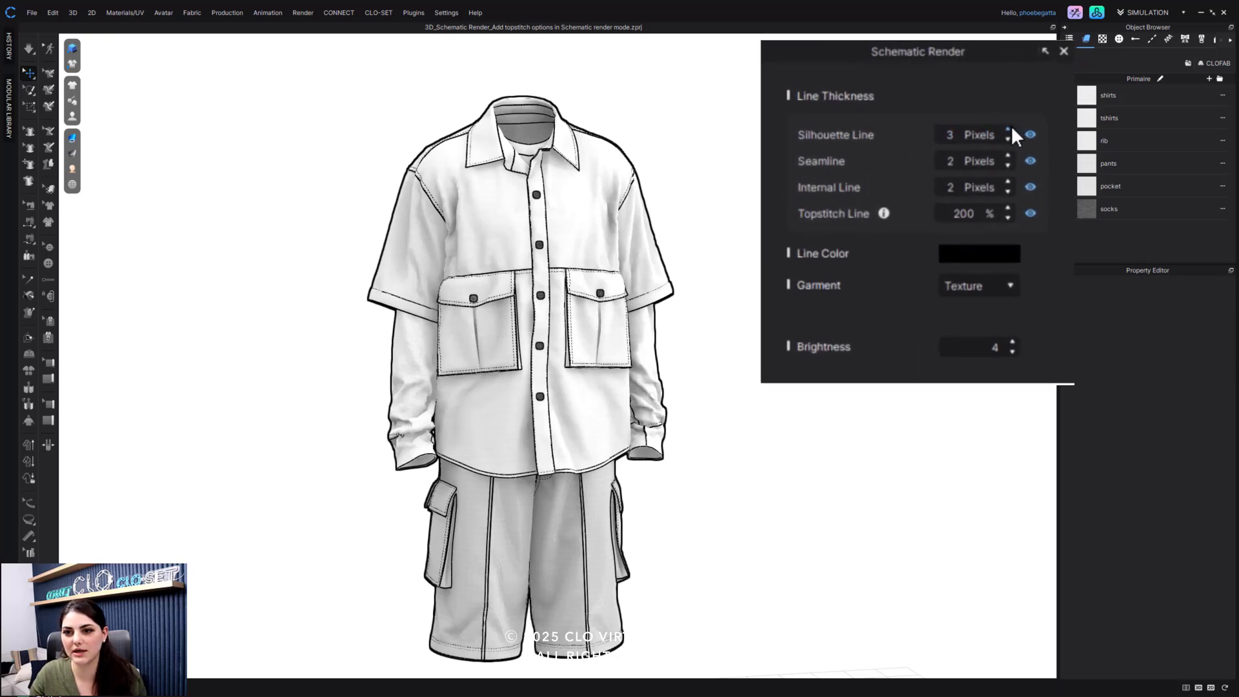
# Step: Try thicker silhouette lines and bring the silhouette line thickness back to 3 pixels
pyautogui.click(1010, 128)
pyautogui.click(1010, 127)
pyautogui.click(1009, 128)
pyautogui.click(1009, 128)
pyautogui.click(1008, 138)
pyautogui.click(1008, 138)
pyautogui.click(1008, 139)
pyautogui.click(1008, 138)
# Step: Try a thicker seamline, and set the seamline thickness to 1 pixel
pyautogui.click(1007, 155)
pyautogui.click(1007, 156)
pyautogui.click(1007, 156)
pyautogui.click(1008, 165)
pyautogui.click(1008, 165)
pyautogui.click(1008, 165)
pyautogui.click(1008, 165)
# Step: Try an internal line thickness of 10 pixels, and reduce it to 4 pixels
pyautogui.click(1009, 179)
pyautogui.click(1008, 178)
pyautogui.click(1008, 178)
pyautogui.click(1008, 178)
pyautogui.click(1009, 178)
pyautogui.click(1008, 178)
pyautogui.click(1008, 178)
pyautogui.click(1009, 178)
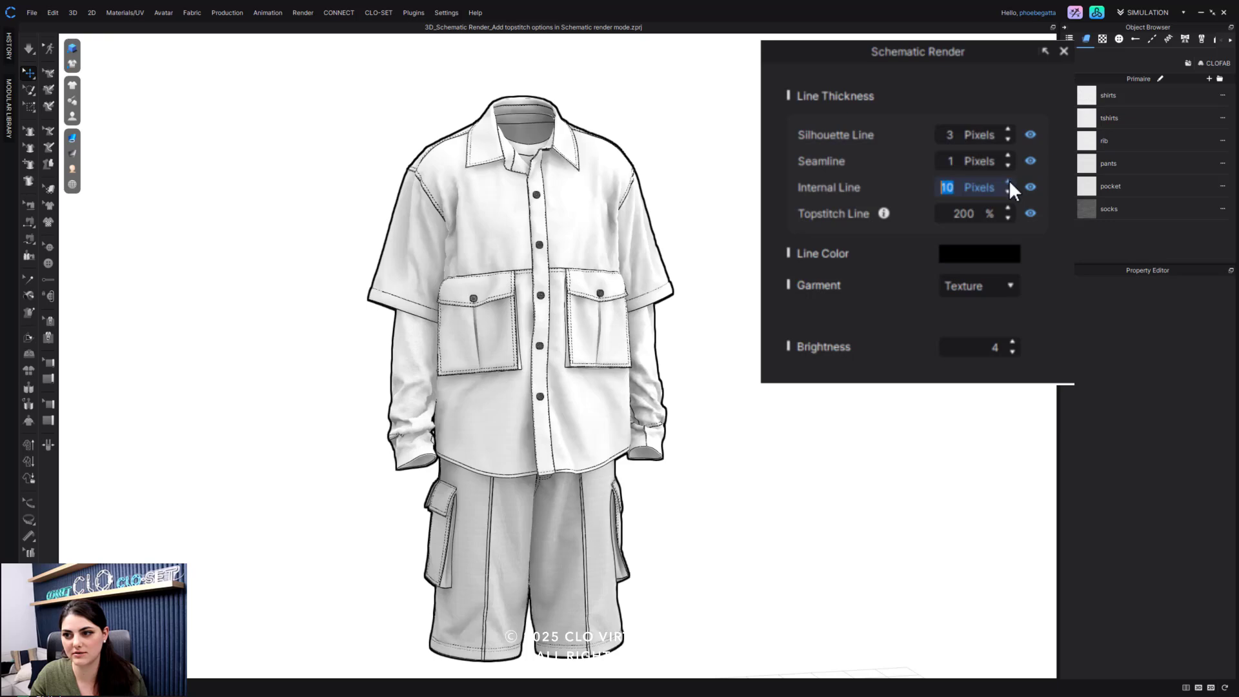
pyautogui.click(1008, 192)
pyautogui.click(1008, 191)
pyautogui.click(1008, 191)
pyautogui.click(1008, 192)
pyautogui.click(1008, 192)
pyautogui.click(1008, 192)
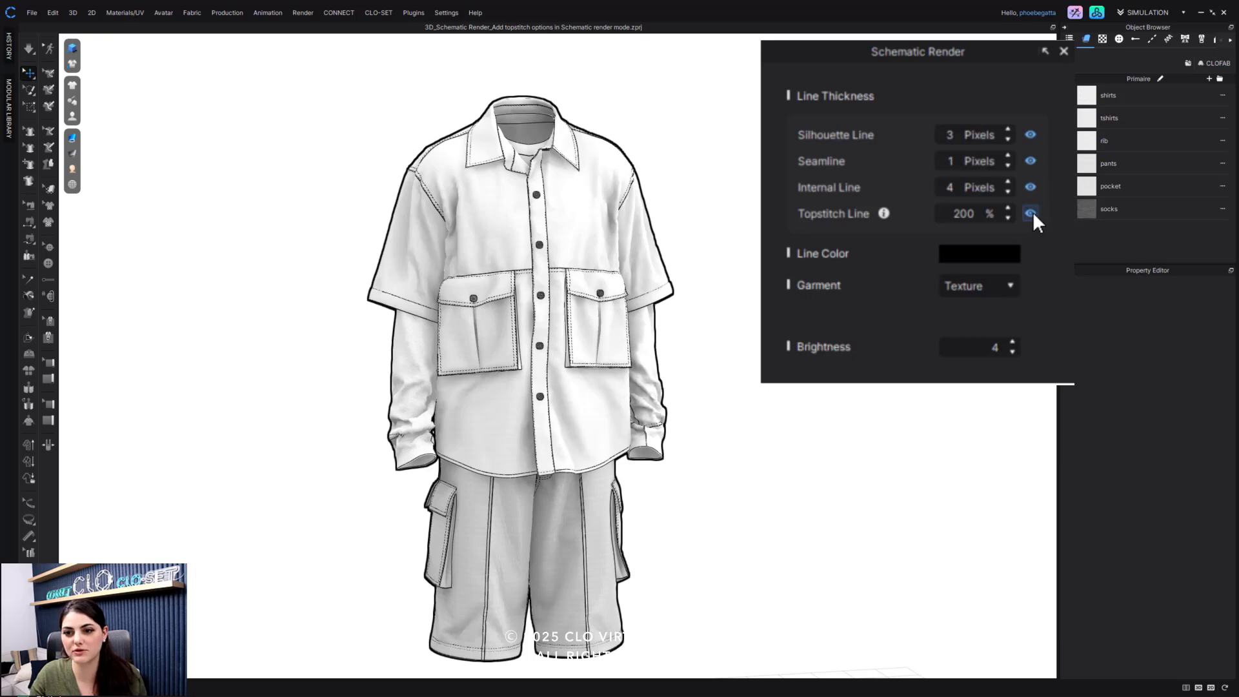
# Step: Try topstitch line thicknesses up to 350%, and set the topstitch line to 100%
pyautogui.click(1008, 208)
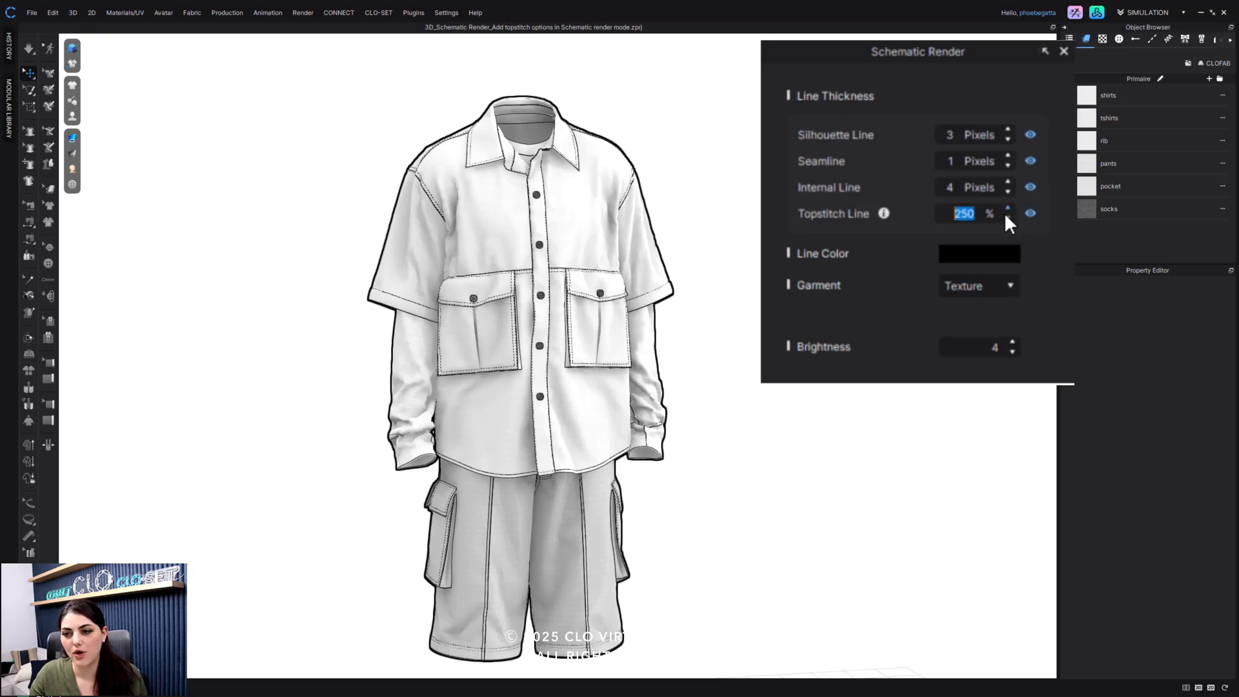
pyautogui.click(1008, 208)
pyautogui.click(1008, 208)
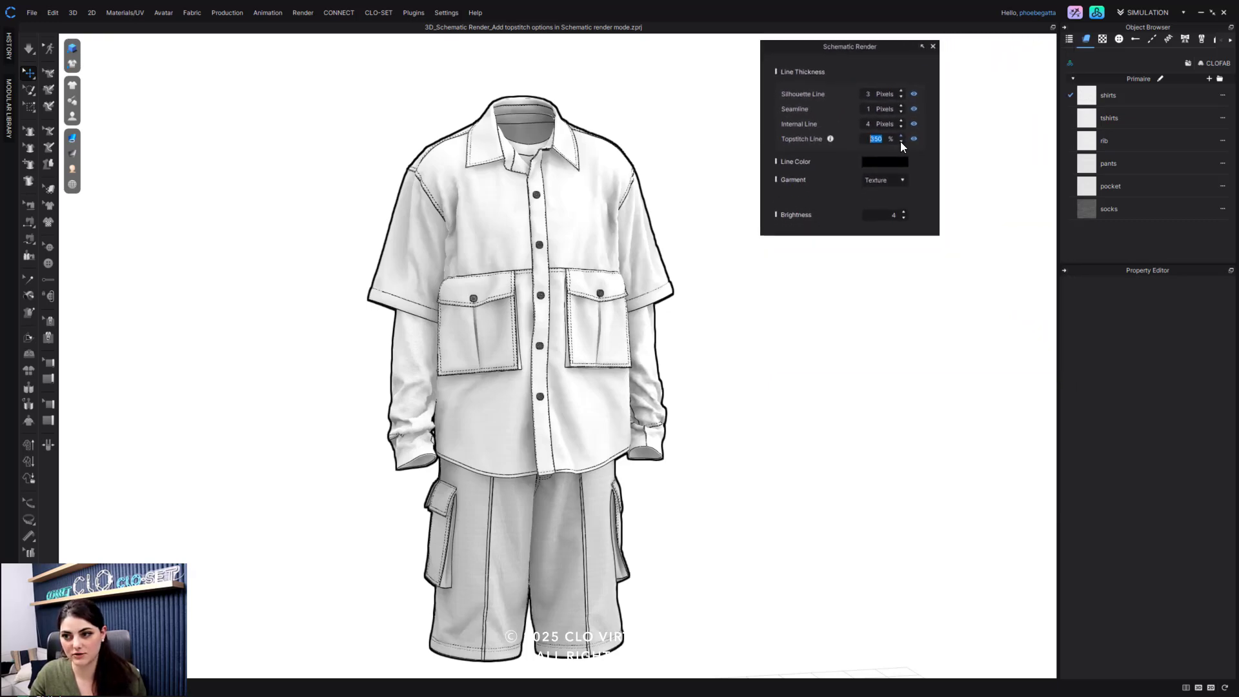
pyautogui.write('100')
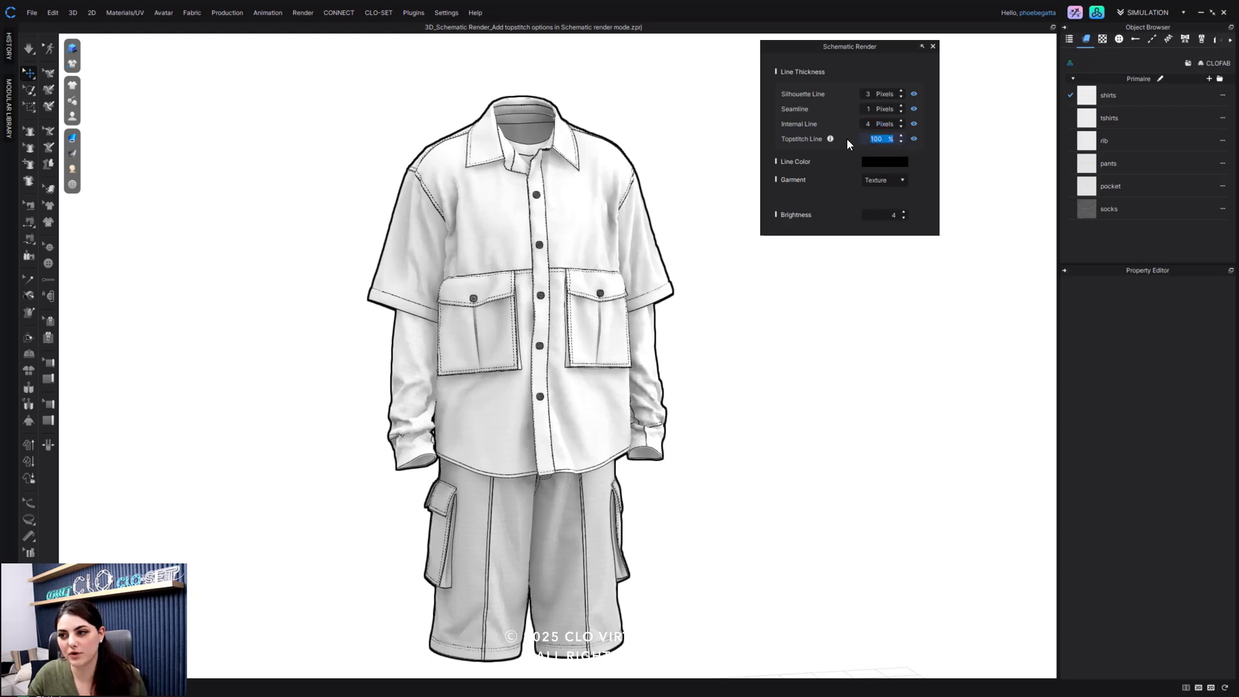
pyautogui.moveTo(831, 140)
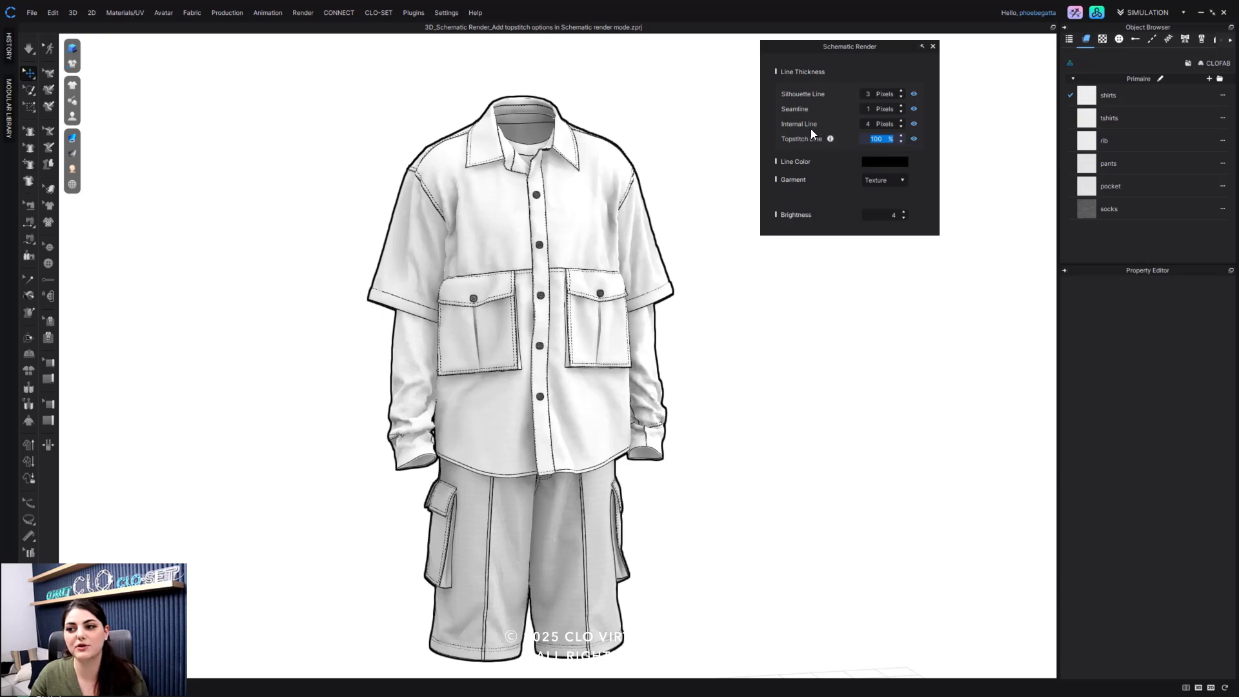
# Step: Look at the line color palettes, and set the schematic garment display to Color
pyautogui.click(894, 164)
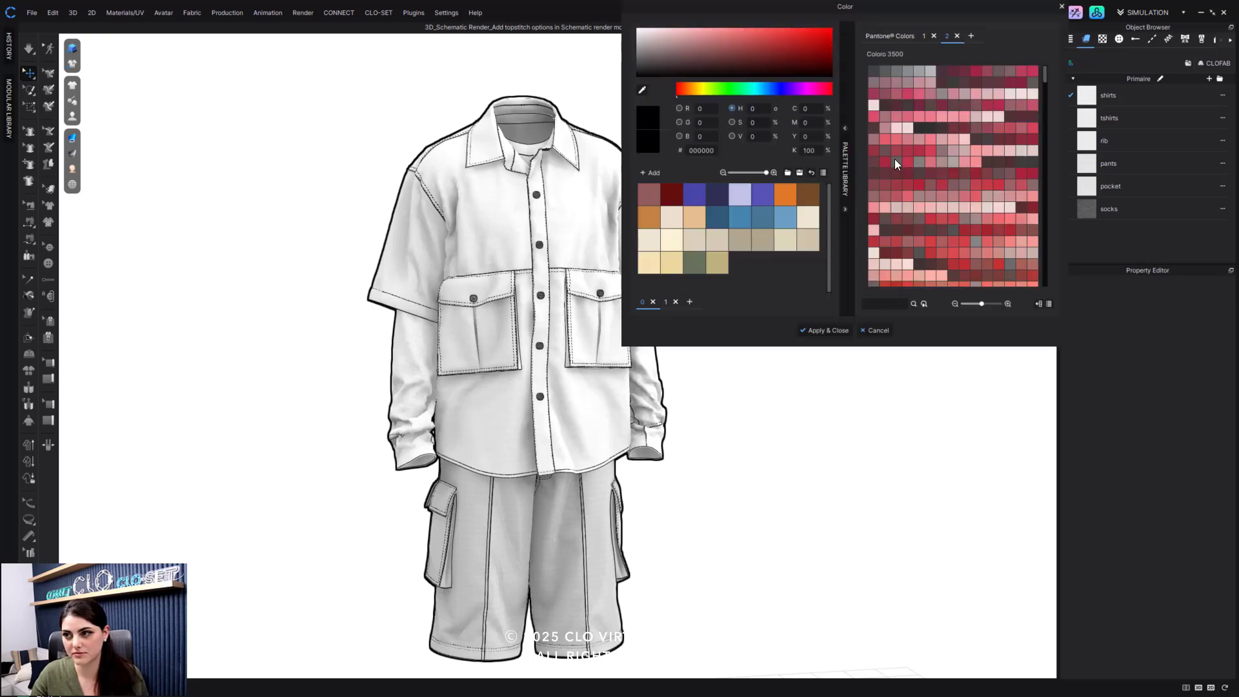
pyautogui.click(1060, 7)
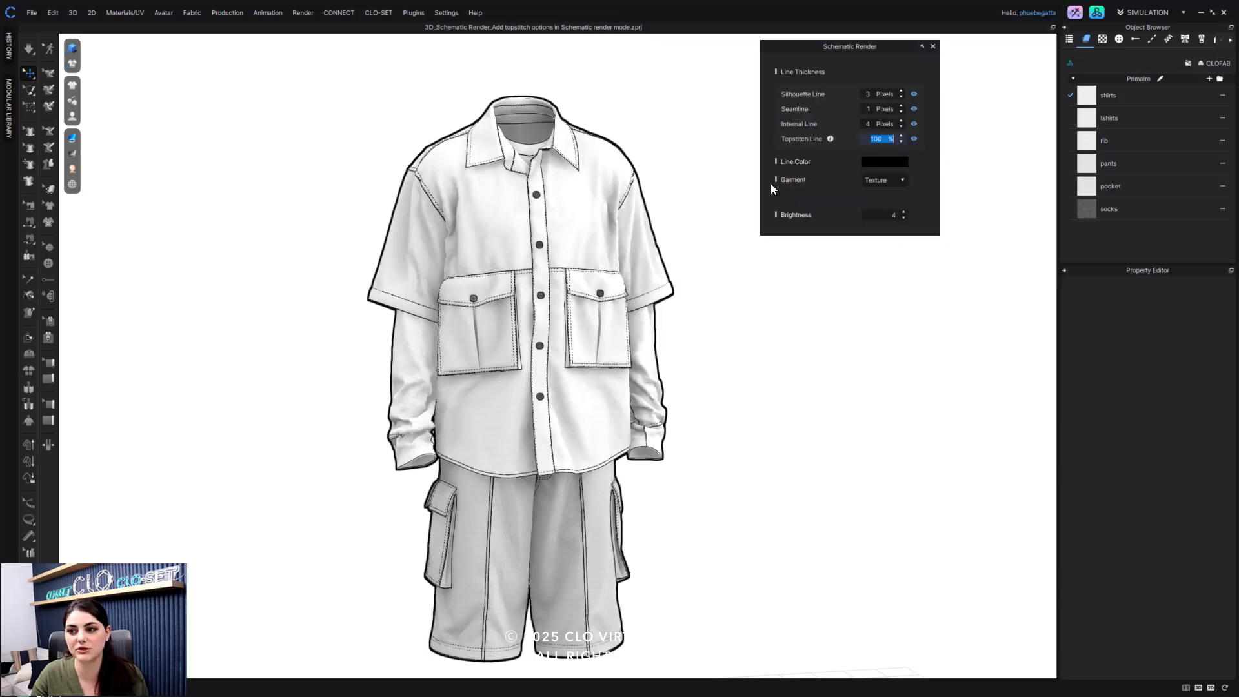
pyautogui.click(890, 180)
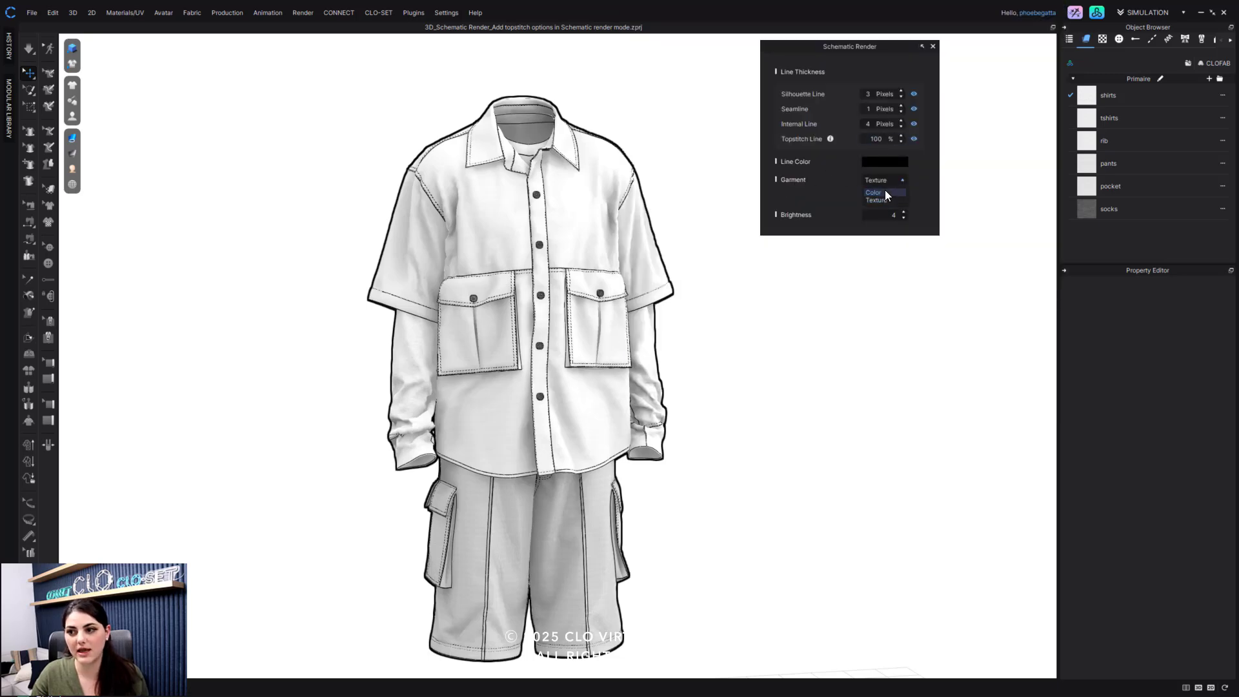
pyautogui.click(874, 193)
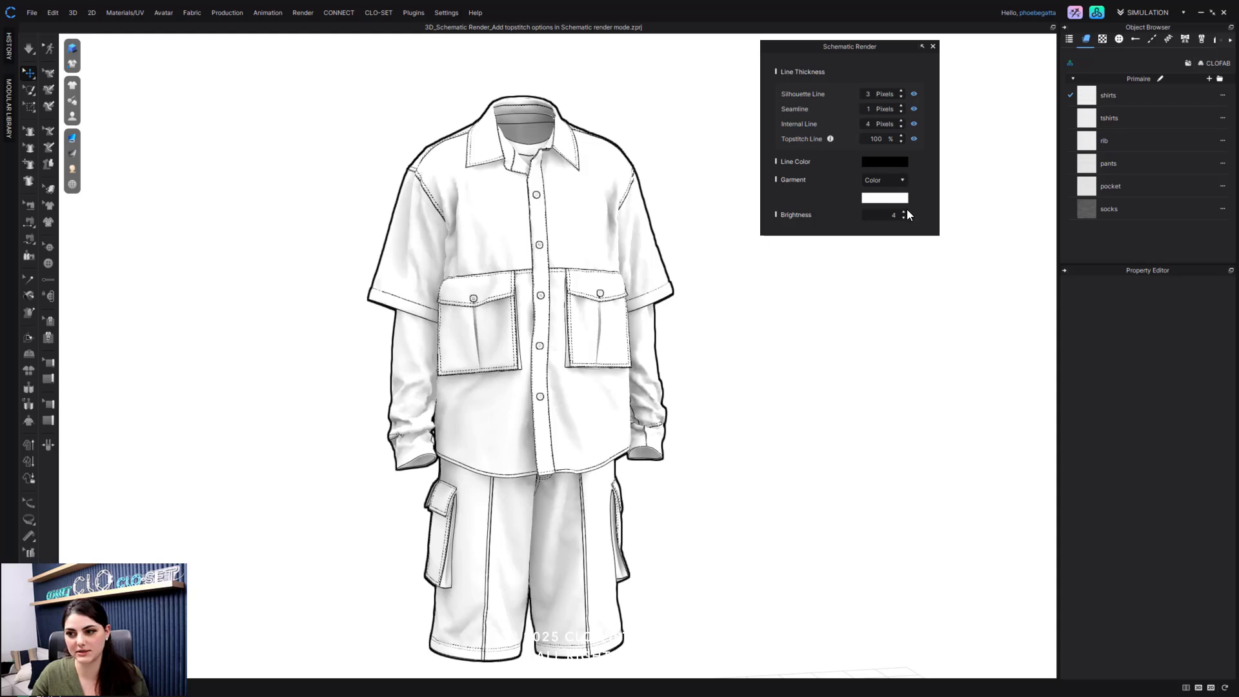
# Step: Raise the schematic render brightness to 12
pyautogui.doubleClick(902, 212)
pyautogui.doubleClick(903, 213)
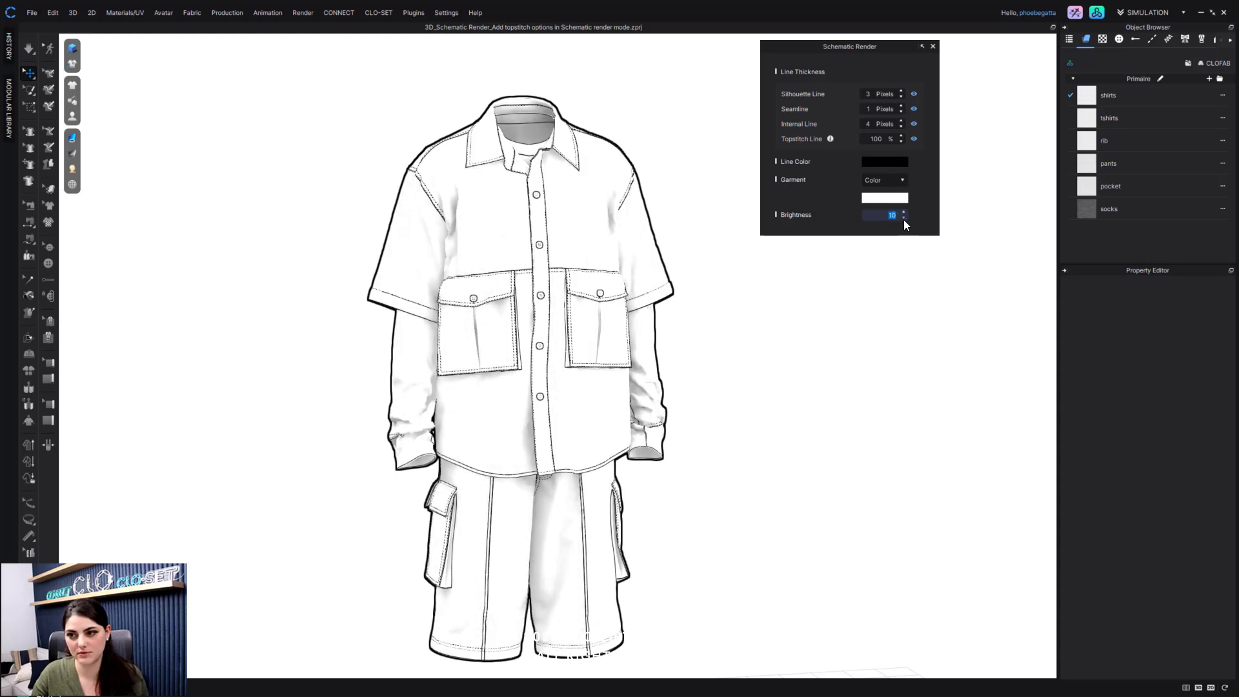
pyautogui.doubleClick(904, 213)
pyautogui.click(903, 213)
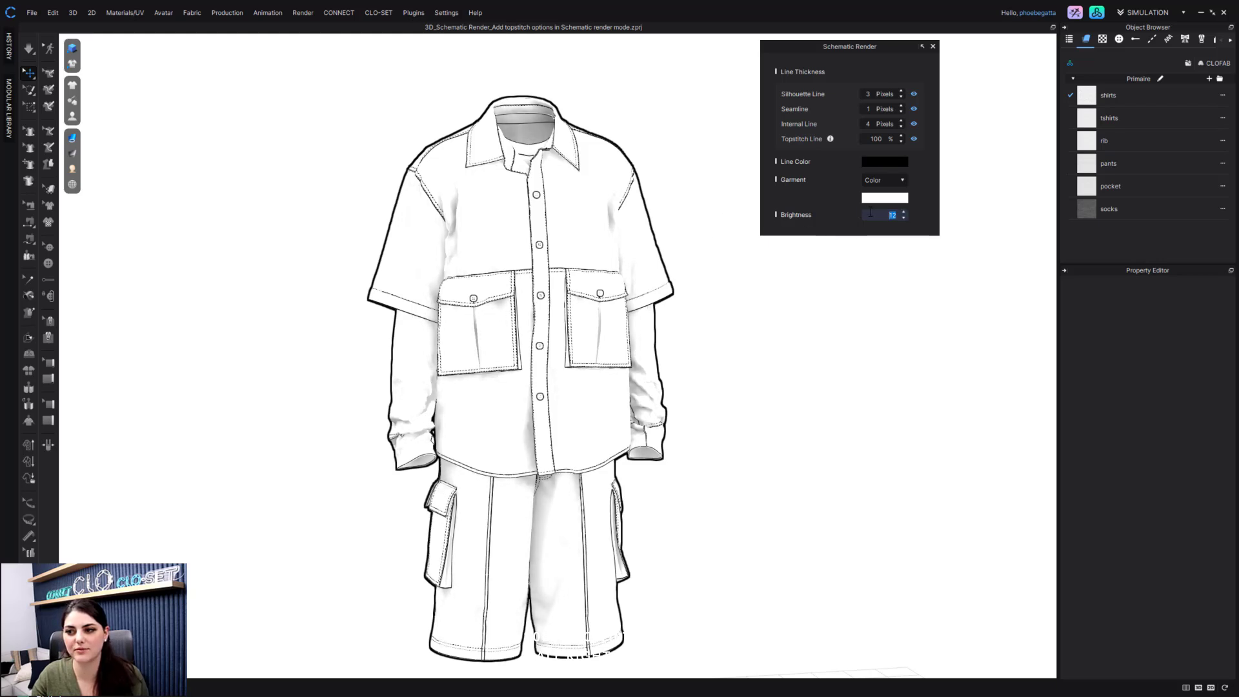
pyautogui.click(903, 219)
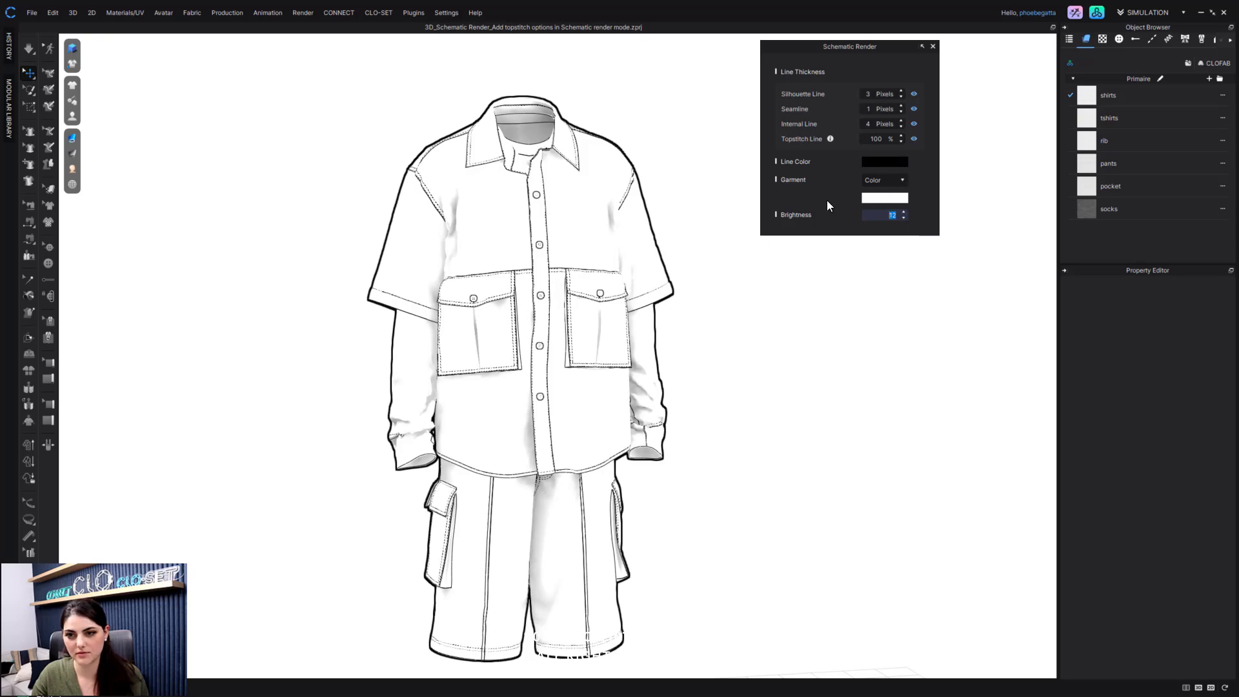
# Step: Show the 2D pattern window beside the 3D view and collapse the Schematic Render settings
pyautogui.scroll(3, 710, 271)
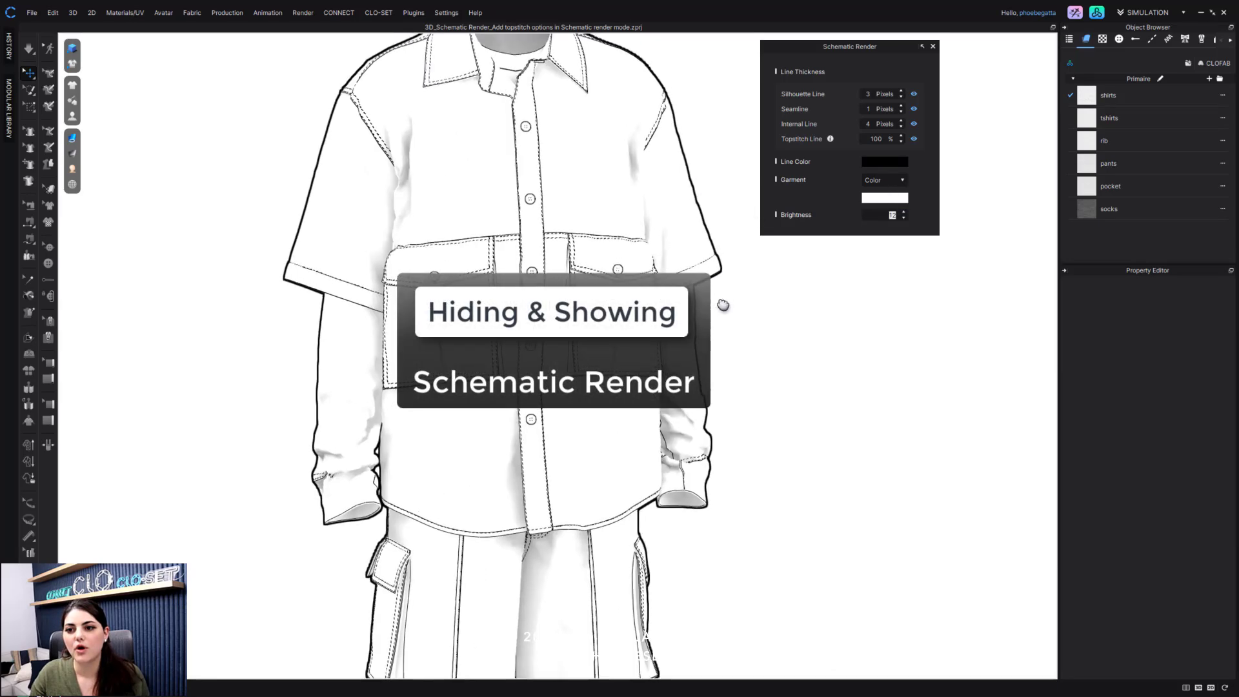
pyautogui.scroll(-3, 723, 304)
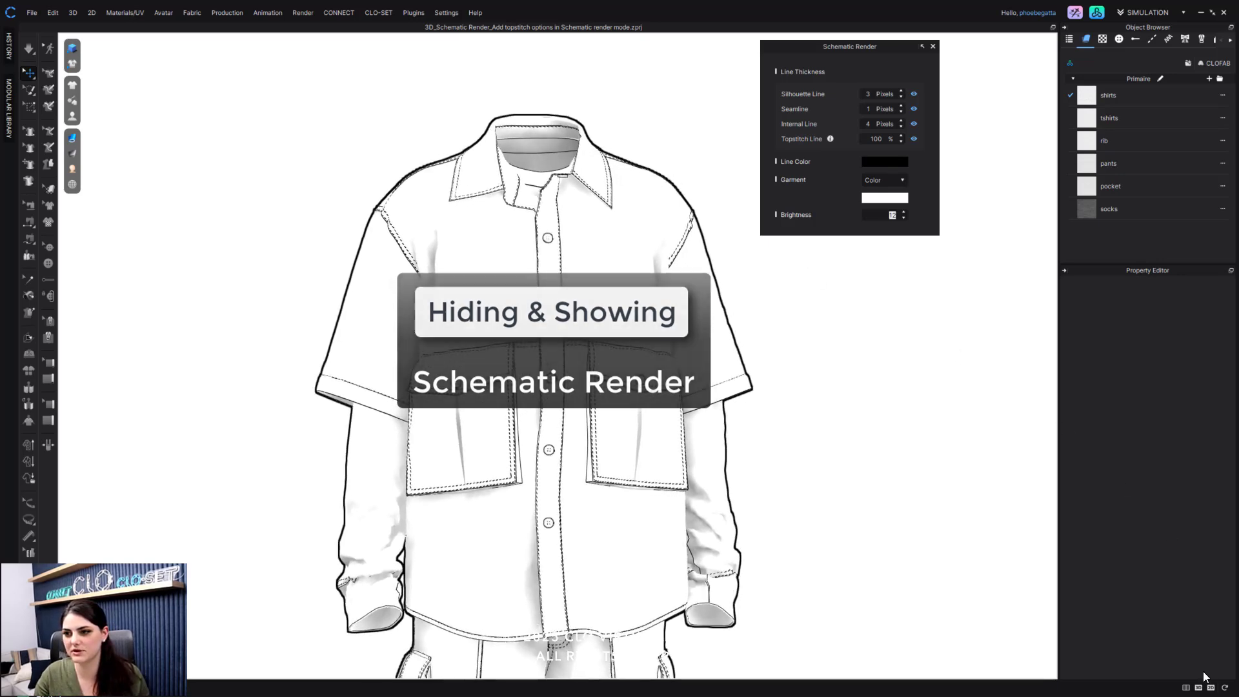
pyautogui.click(1186, 688)
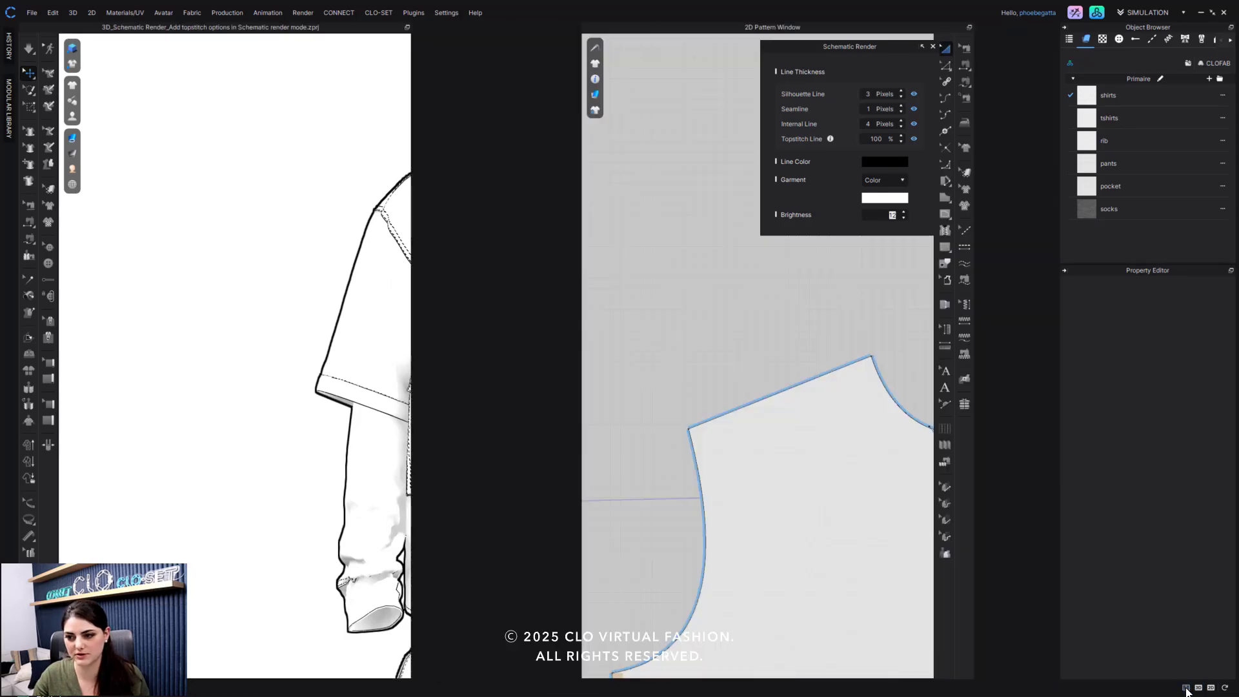
pyautogui.scroll(-6, 829, 354)
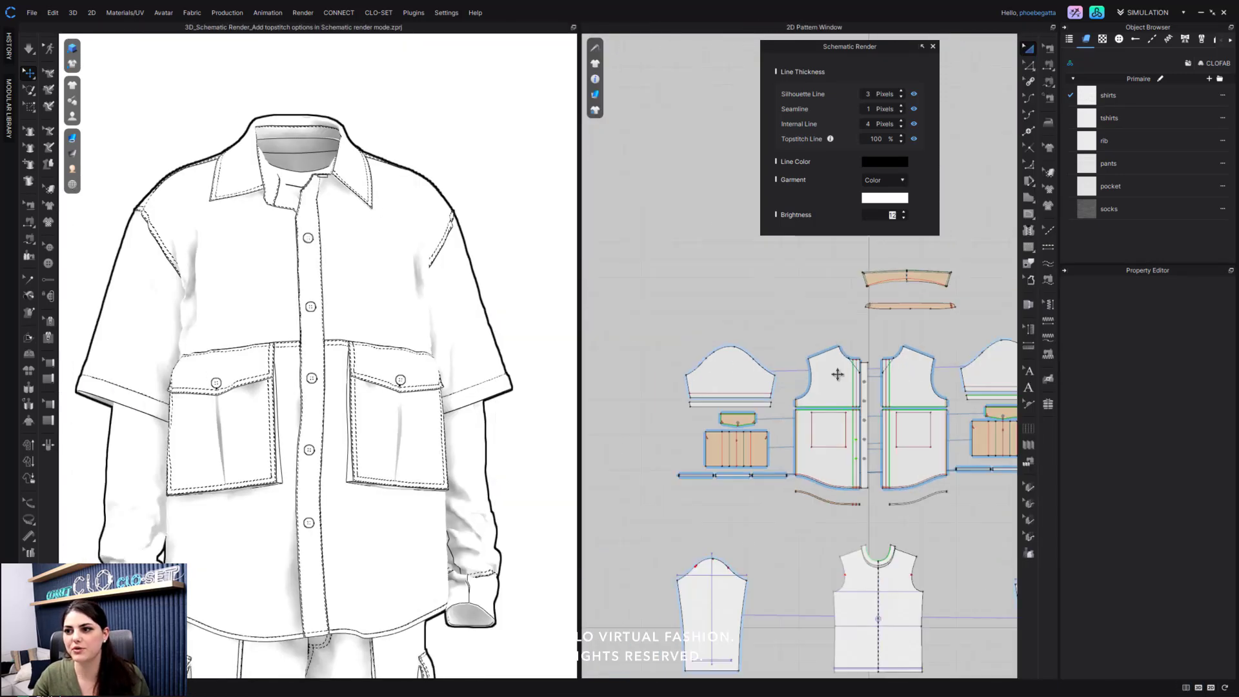
pyautogui.scroll(2, 768, 282)
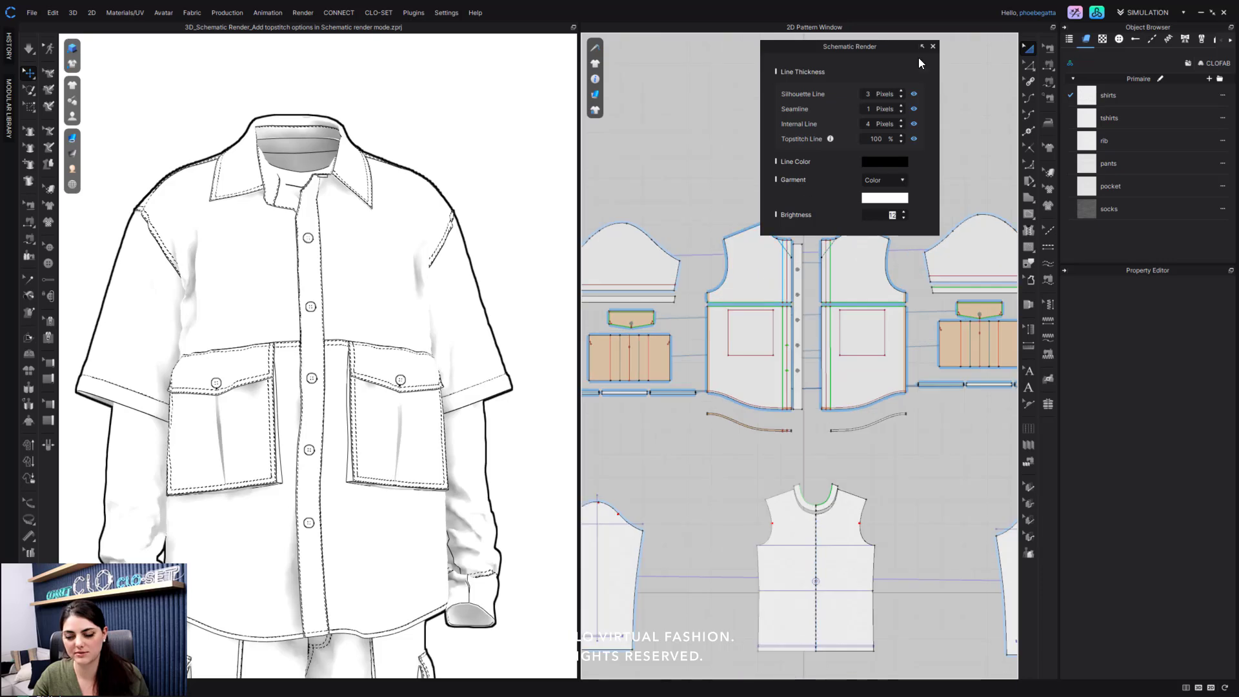
pyautogui.scroll(4, 787, 276)
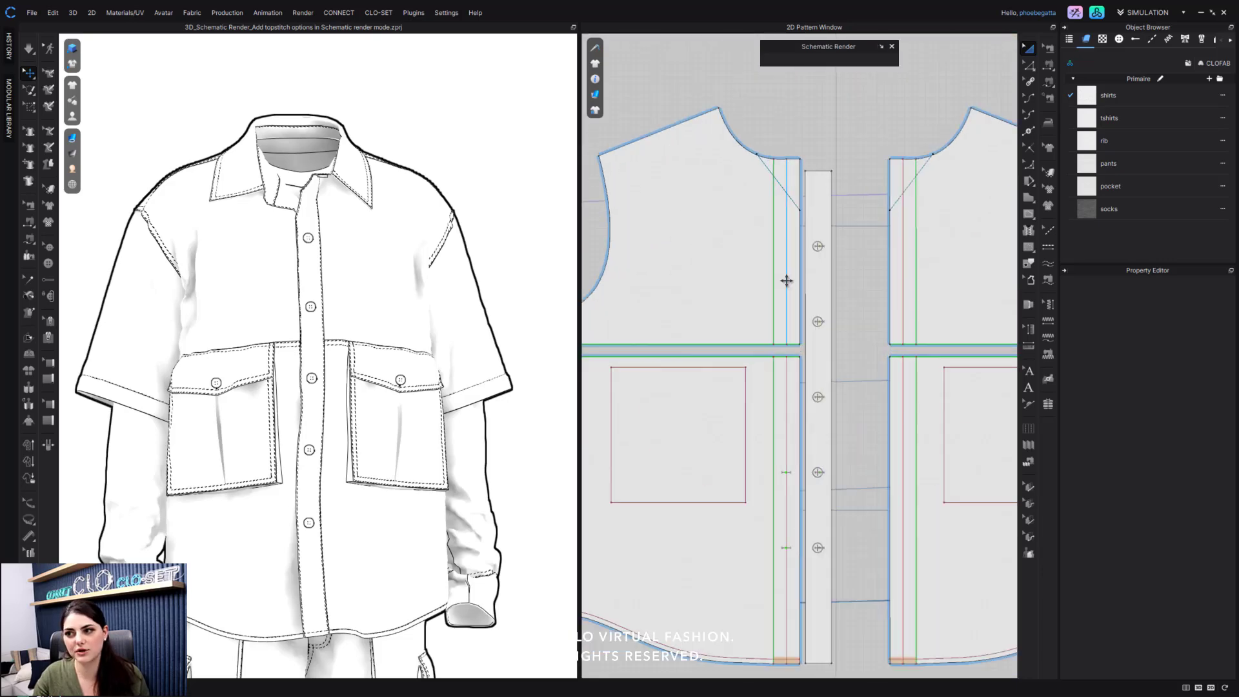
# Step: Turn off Show Schematic Line for the two internal placket lines on the shirt's front pattern pieces
pyautogui.click(1030, 67)
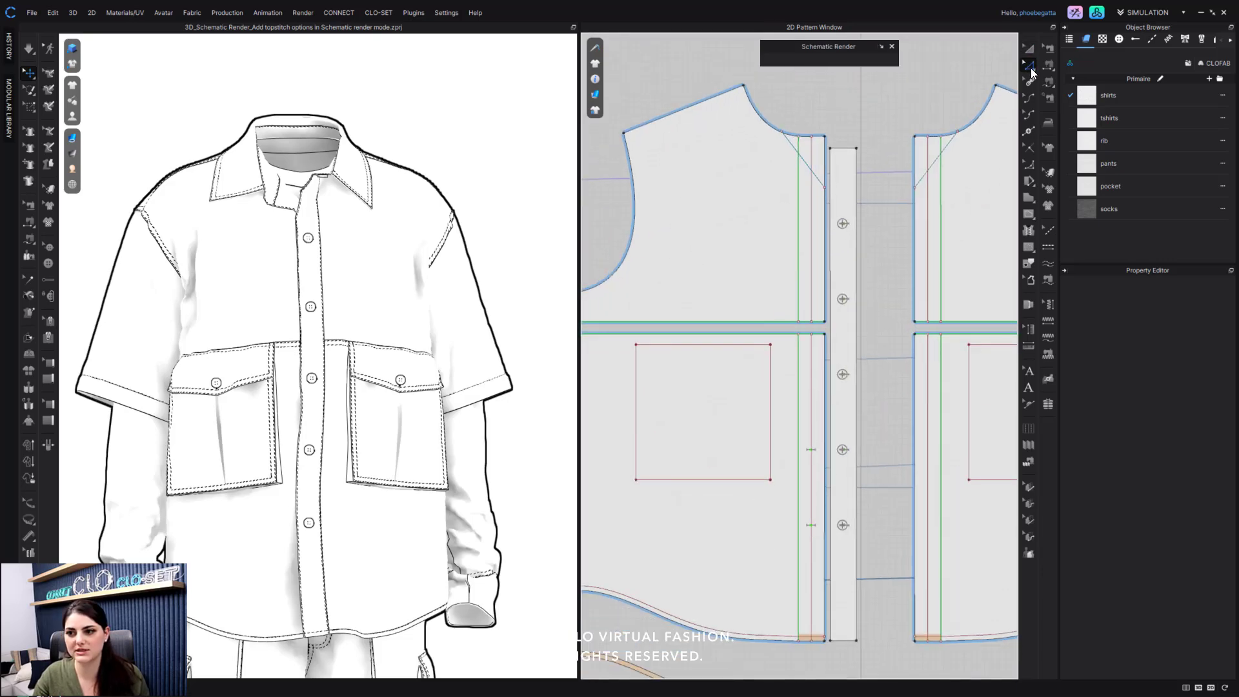
pyautogui.click(811, 222)
pyautogui.keyDown('shift'); pyautogui.click(811, 363); pyautogui.keyUp('shift')
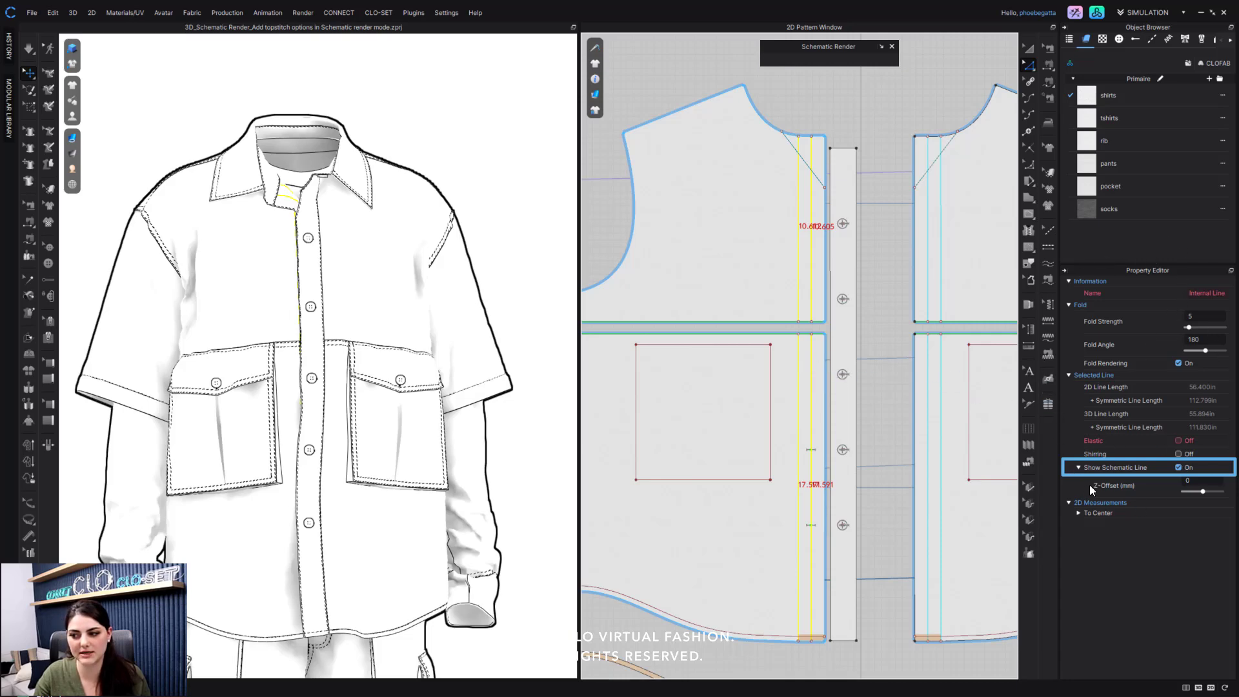
pyautogui.click(1178, 467)
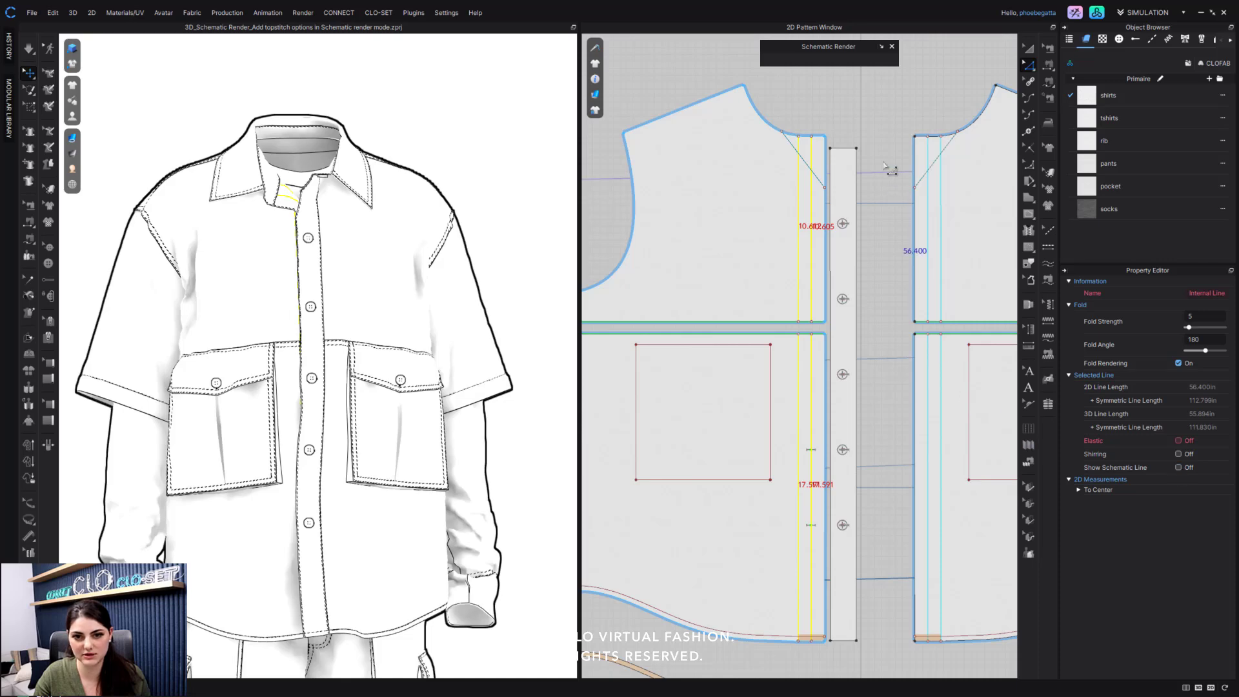
pyautogui.click(883, 119)
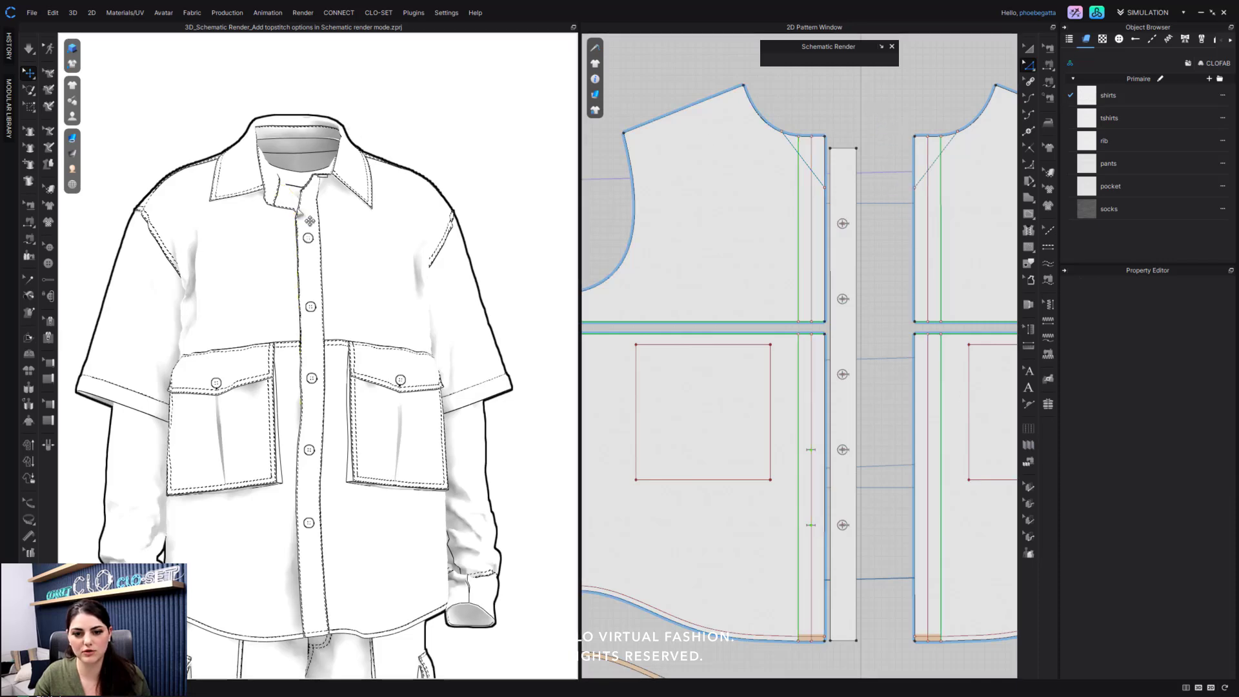
# Step: Turn off Show Schematic Line for both pattern edges of the horizontal seam joining the upper and lower shirt fronts
pyautogui.scroll(6, 329, 346)
pyautogui.moveTo(315, 387); pyautogui.dragTo(360, 471, button='right')
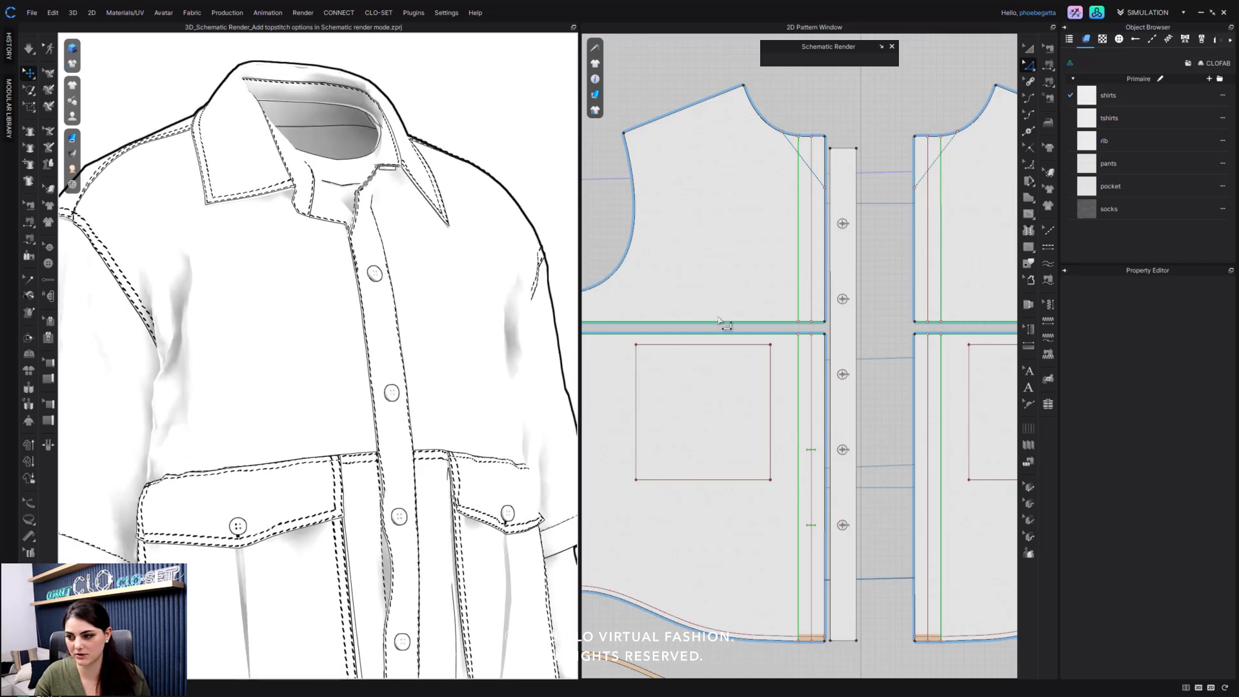
pyautogui.click(721, 323)
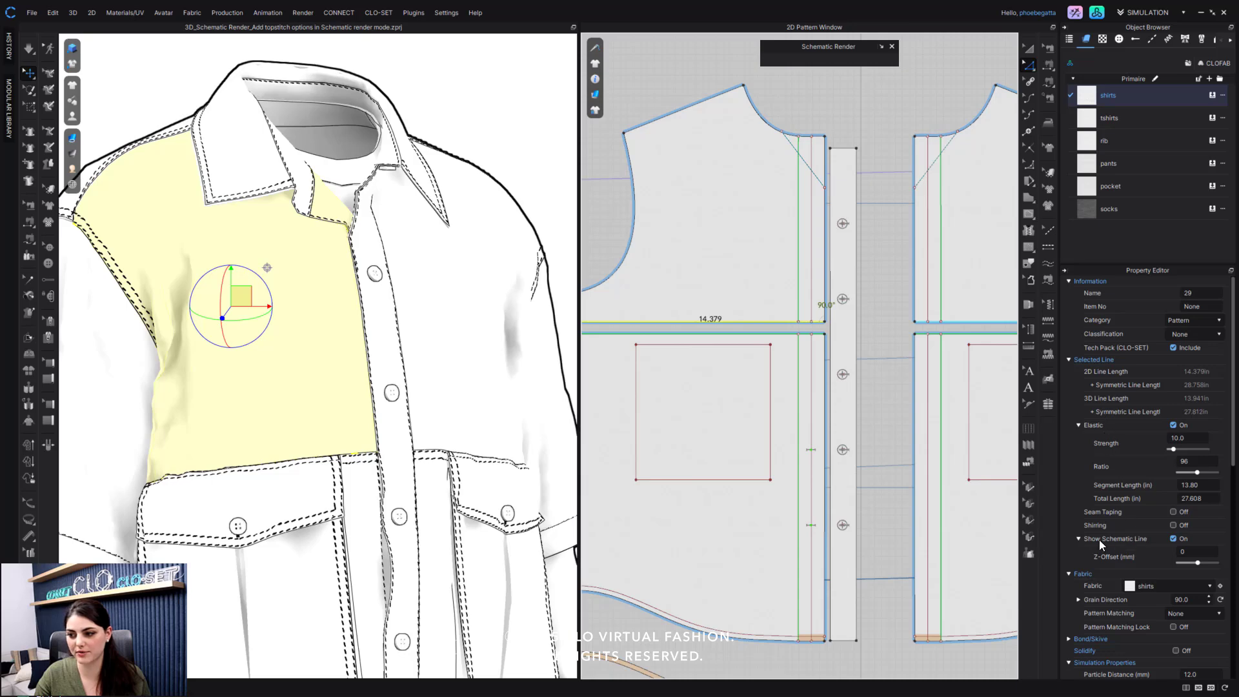
pyautogui.click(1173, 538)
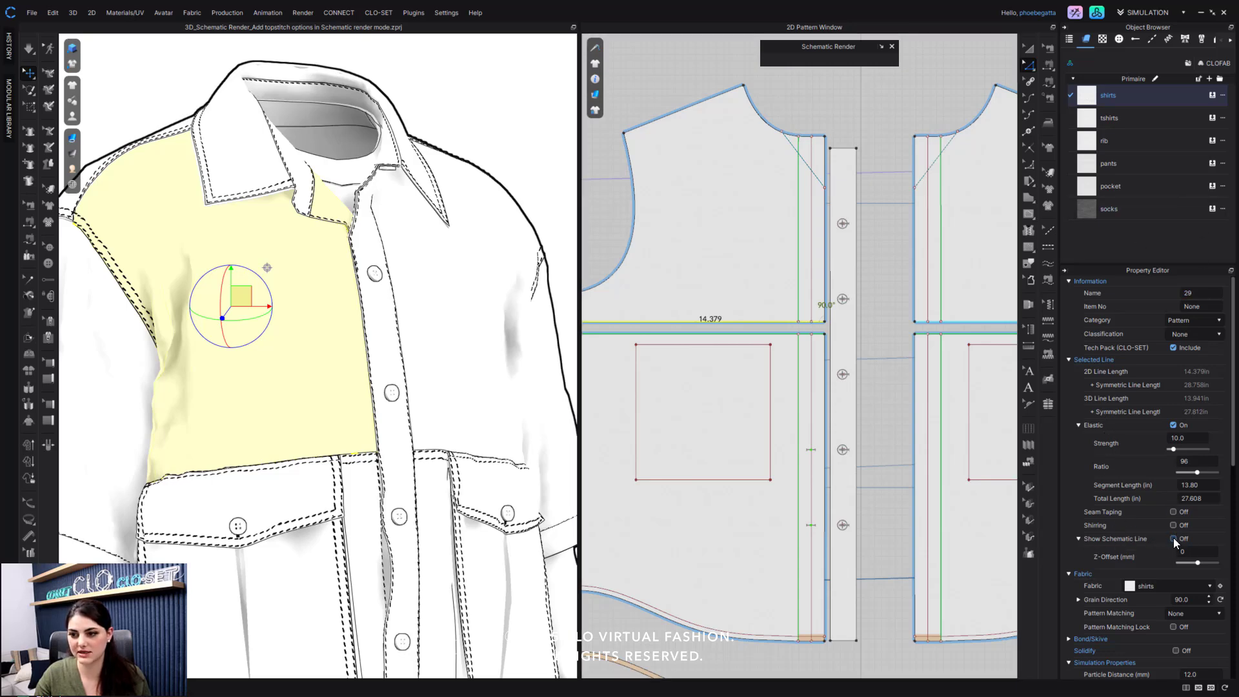
pyautogui.click(805, 341)
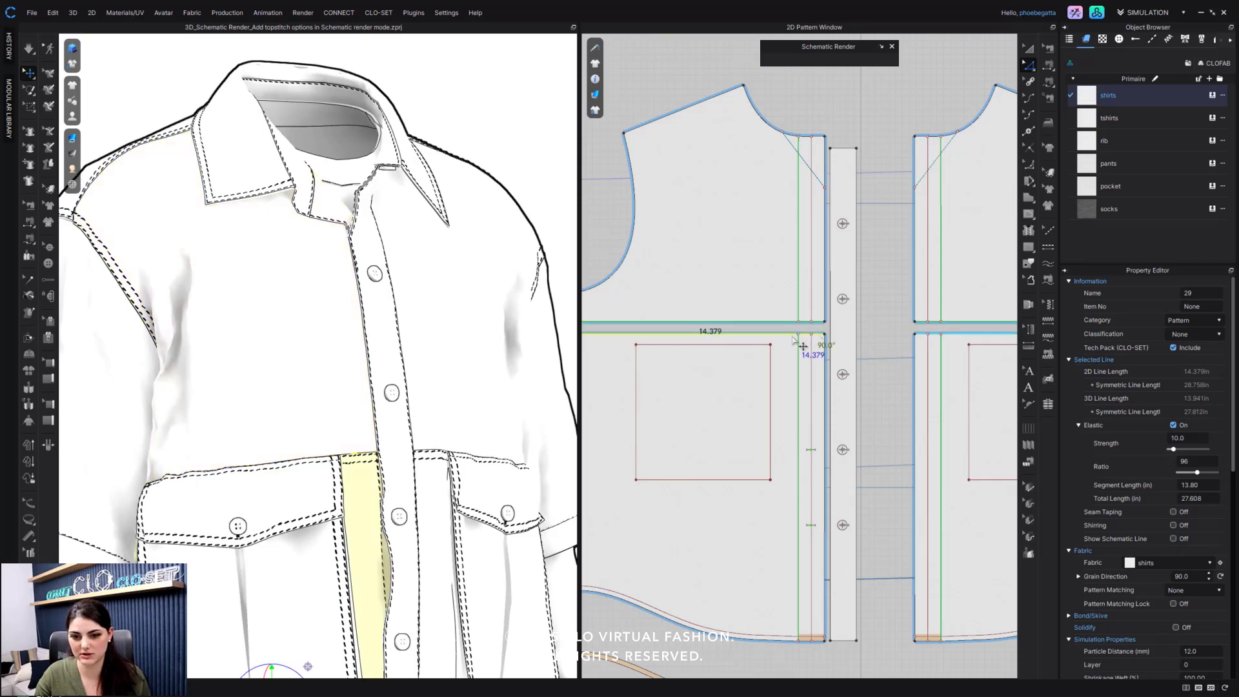
pyautogui.click(1173, 539)
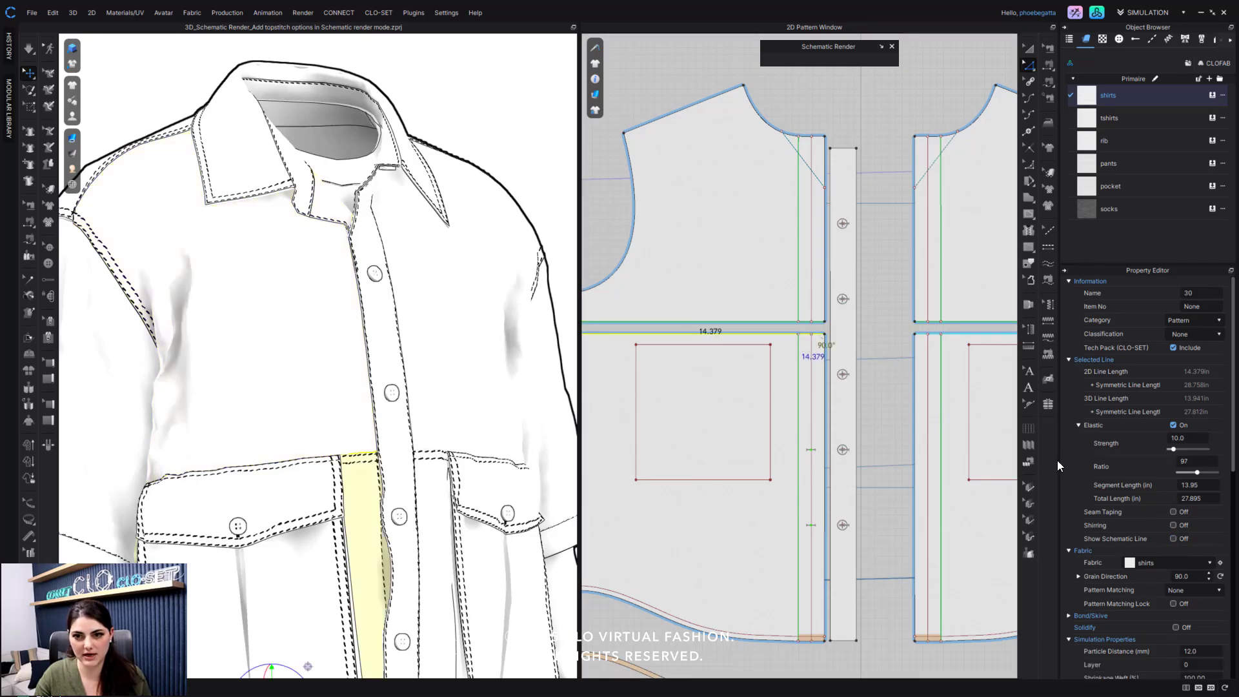
pyautogui.click(676, 81)
# Step: Turn Show Schematic Line back on for both pattern edges of the horizontal seam joining the upper and lower shirt fronts
pyautogui.scroll(-1, 435, 426)
pyautogui.scroll(-2, 433, 426)
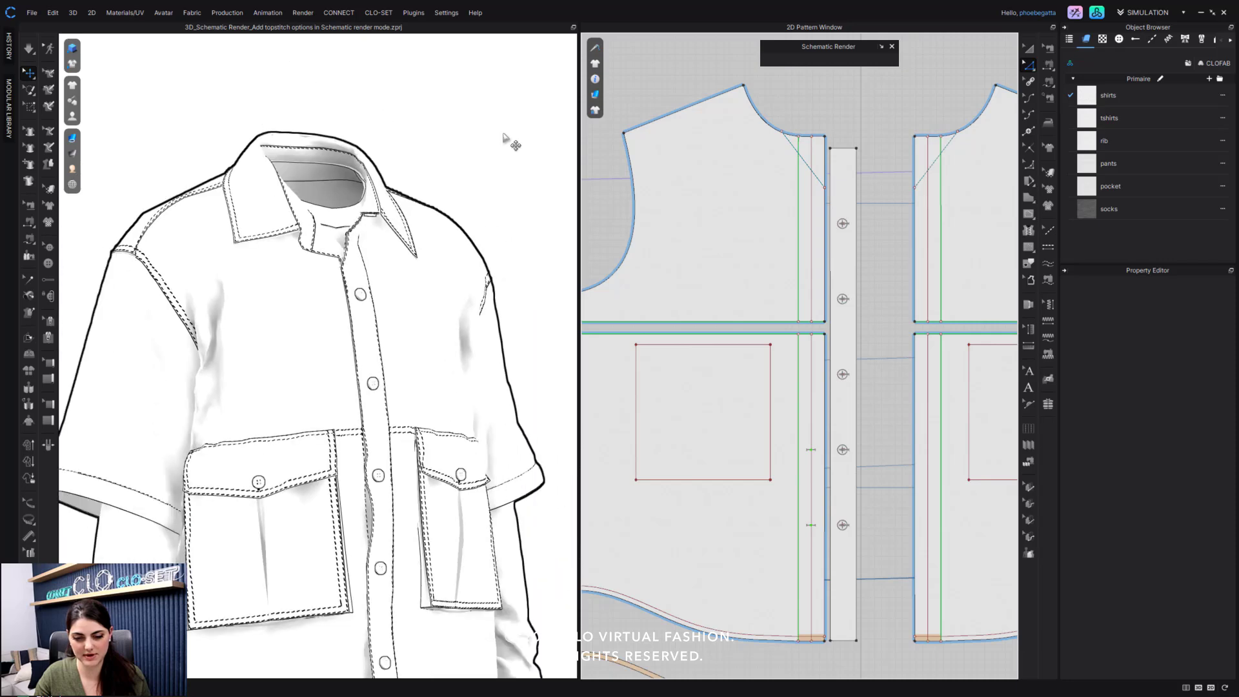
pyautogui.scroll(1, 486, 237)
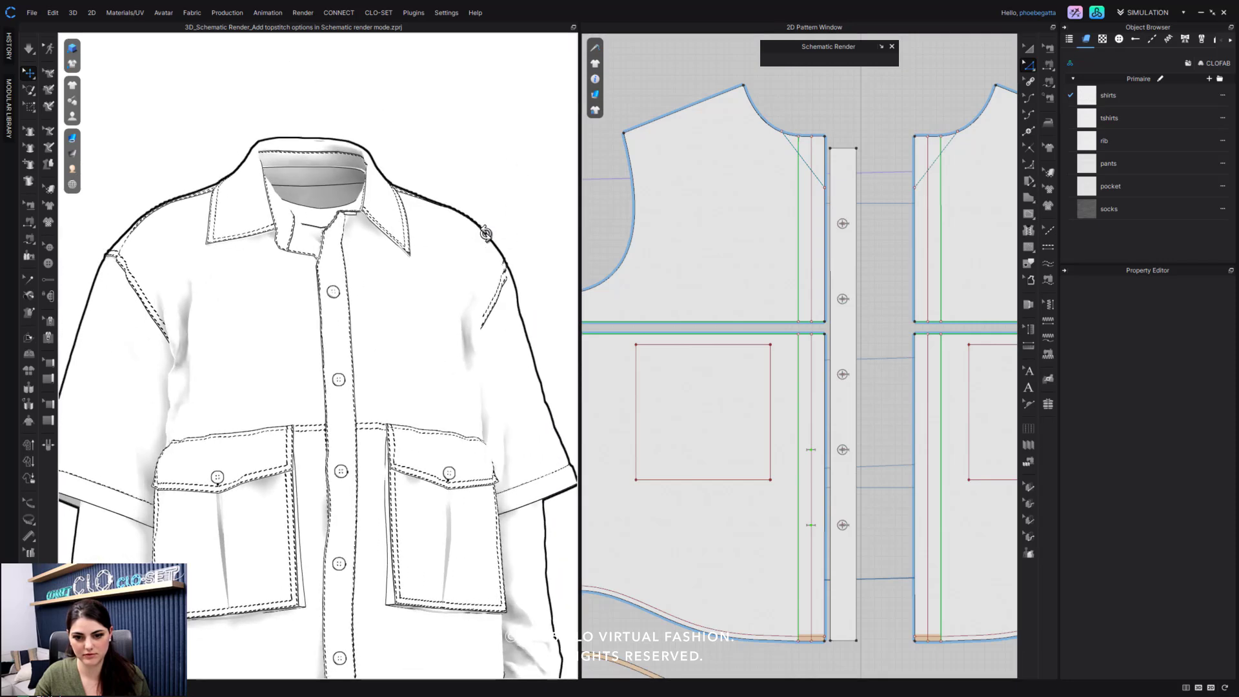
pyautogui.scroll(1, 485, 233)
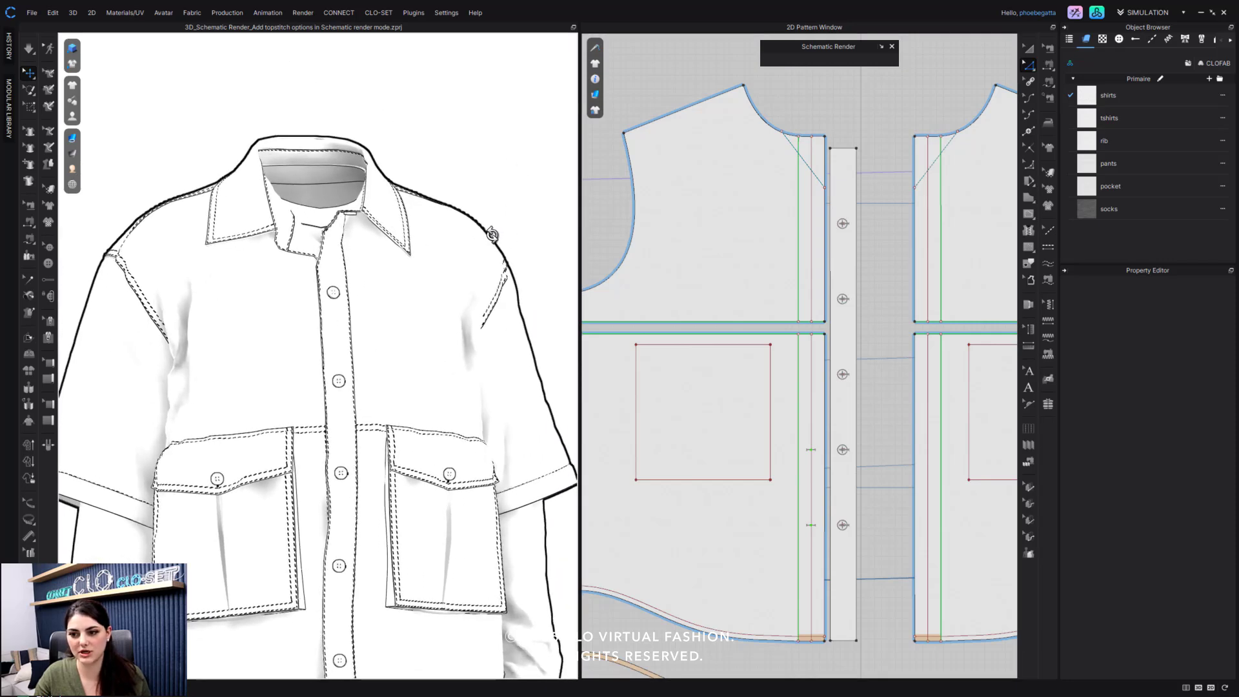
pyautogui.click(750, 332)
pyautogui.keyDown('shift'); pyautogui.click(750, 321); pyautogui.keyUp('shift')
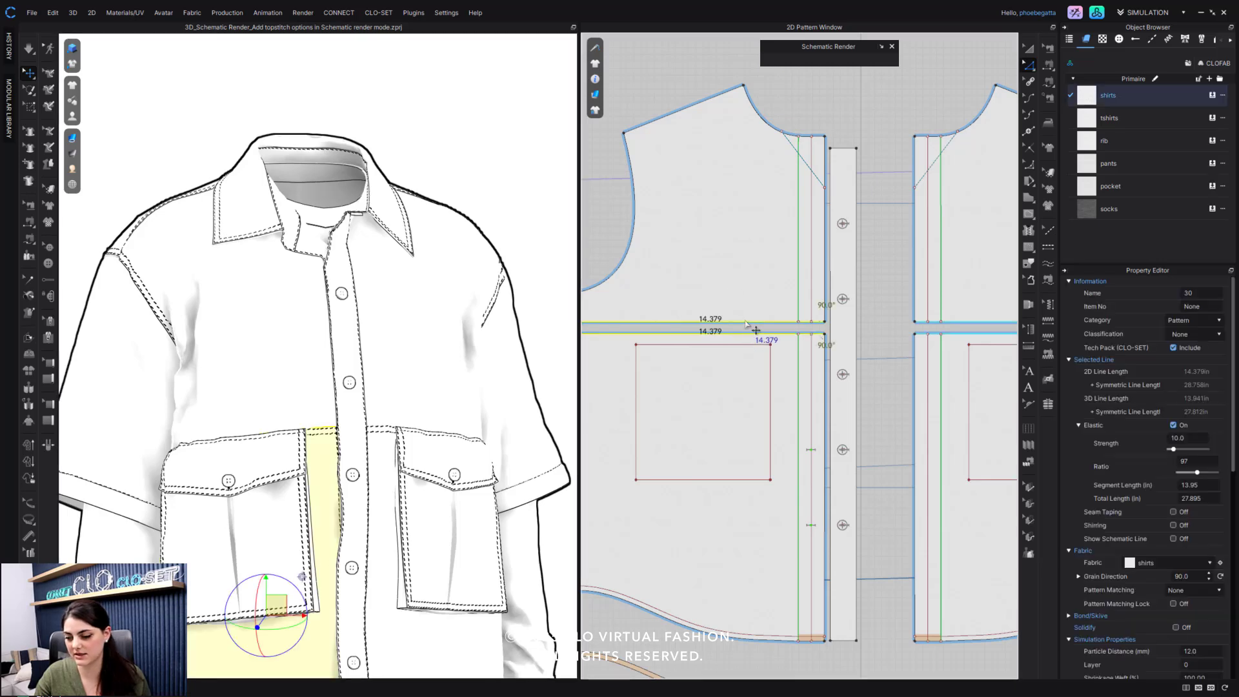
pyautogui.click(1173, 538)
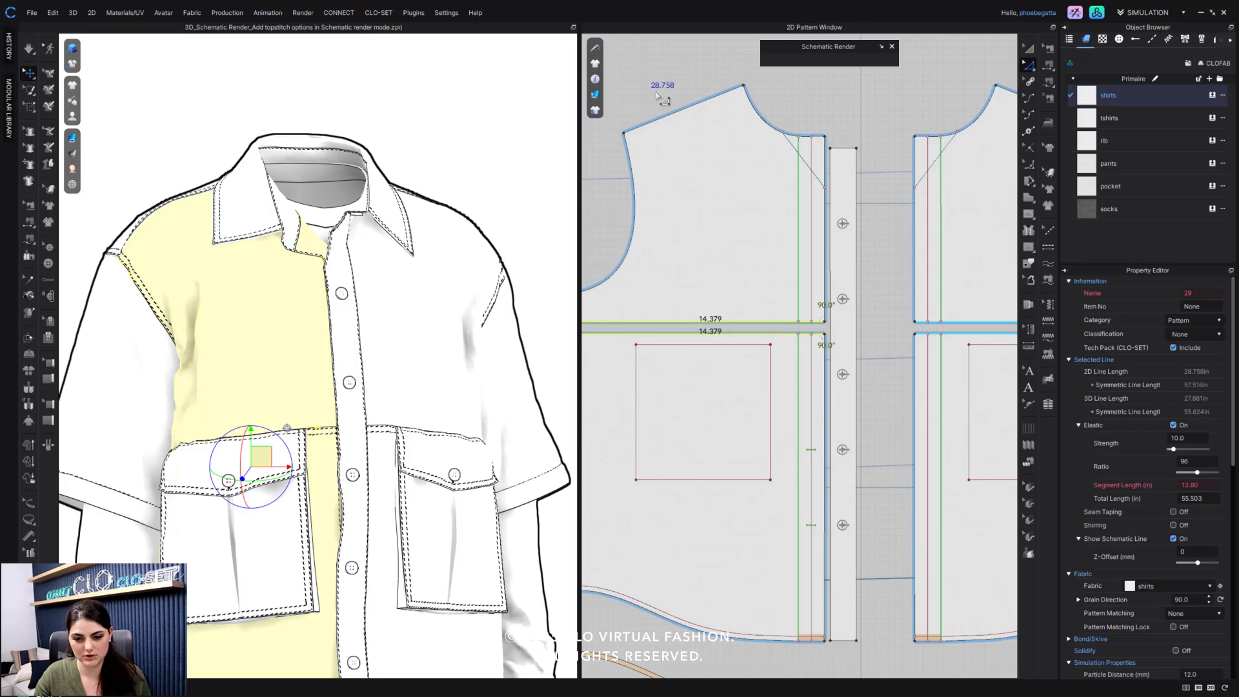
pyautogui.click(439, 171)
pyautogui.scroll(3, 342, 463)
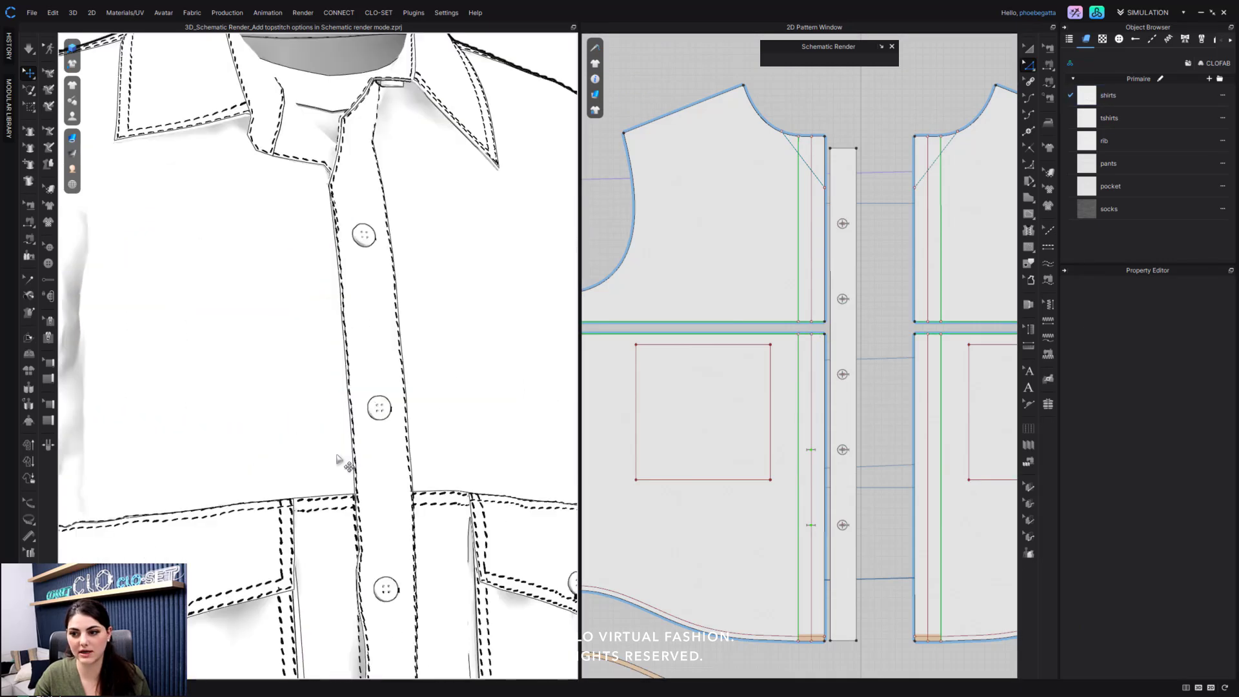
pyautogui.scroll(-5, 348, 392)
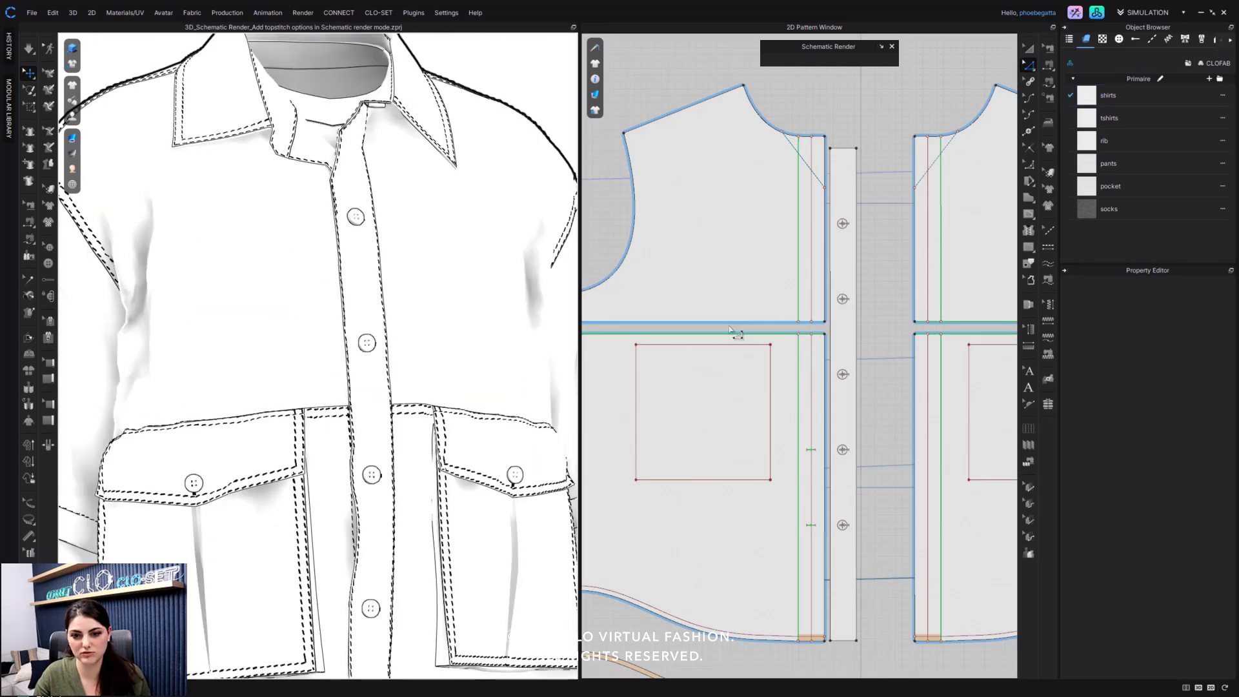
# Step: Set the schematic line Z-Offset of the upper shirt front's shoulder edge to 10 mm
pyautogui.click(760, 322)
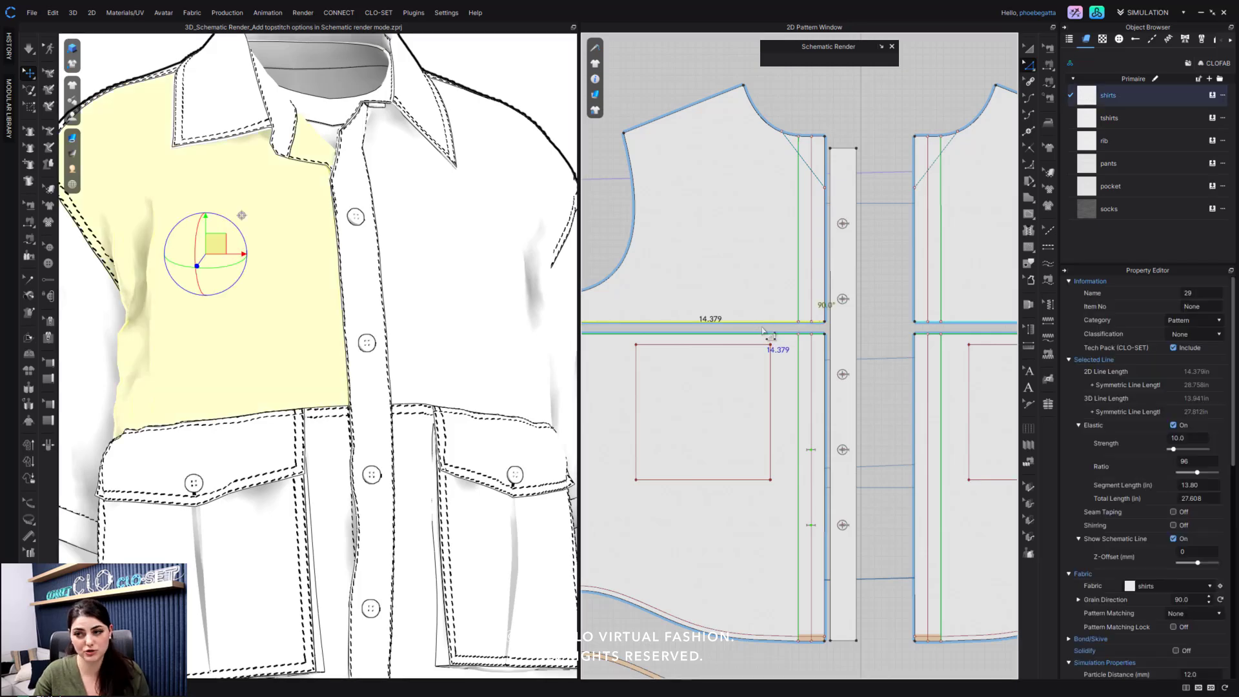
pyautogui.scroll(-5, 737, 304)
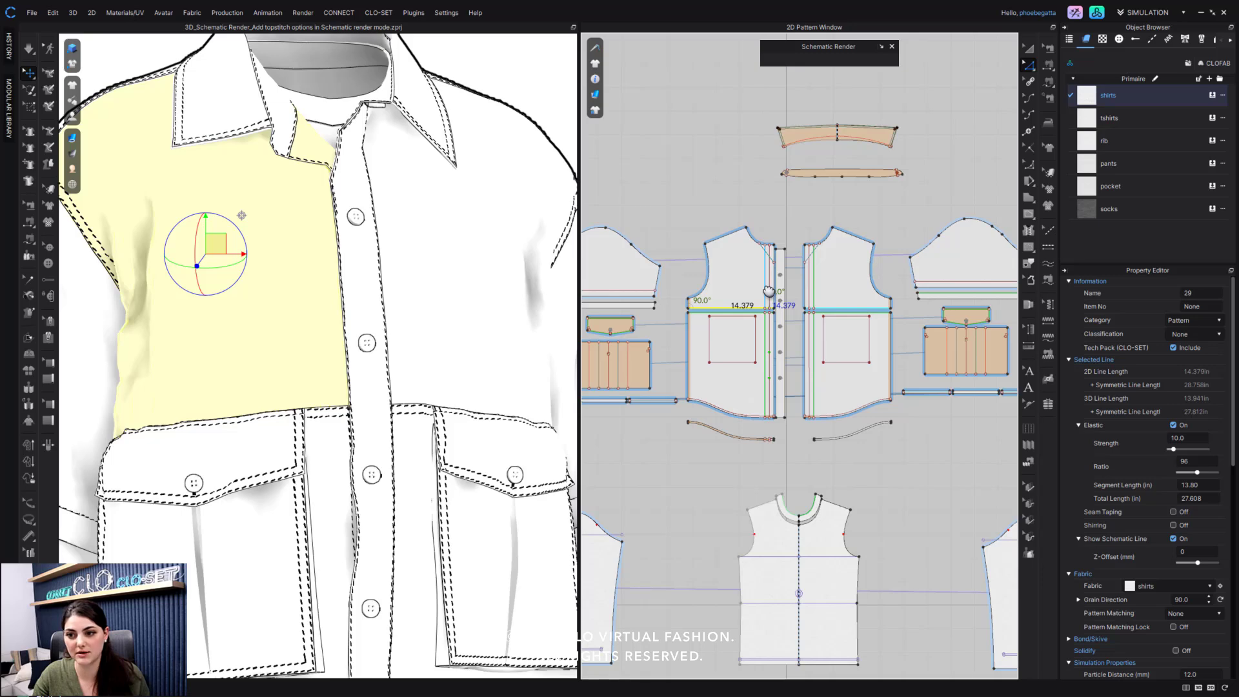
pyautogui.click(742, 158)
pyautogui.click(728, 237)
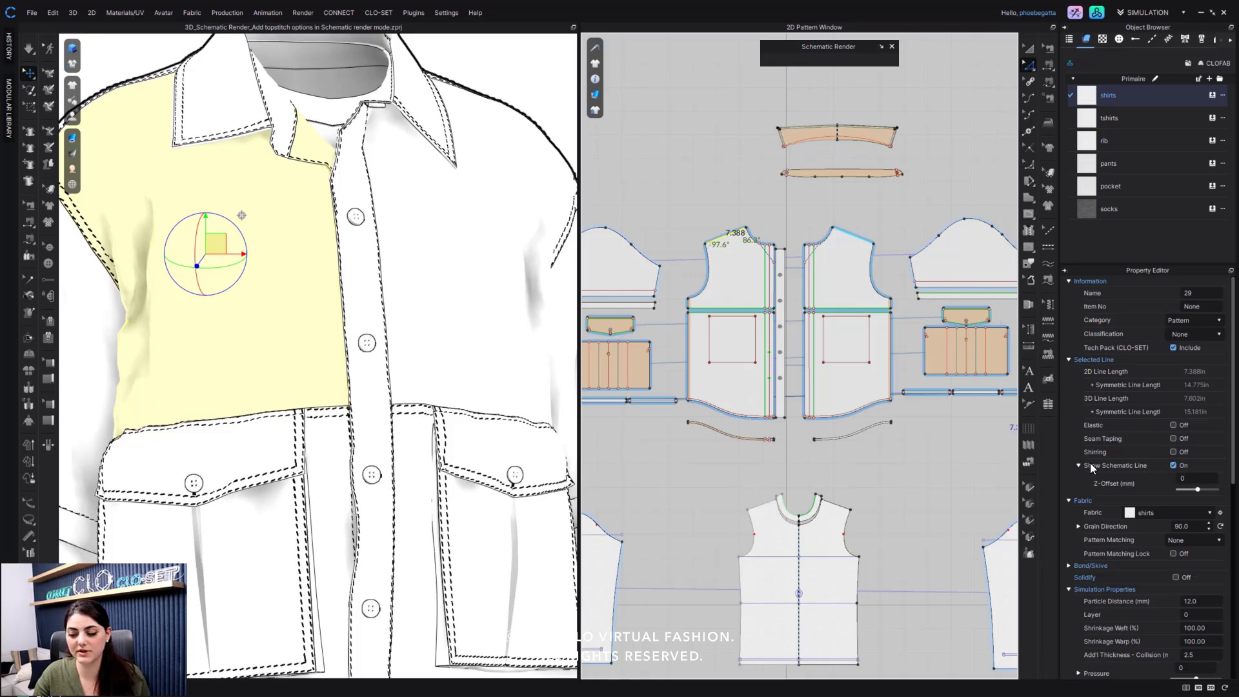
pyautogui.click(1078, 465)
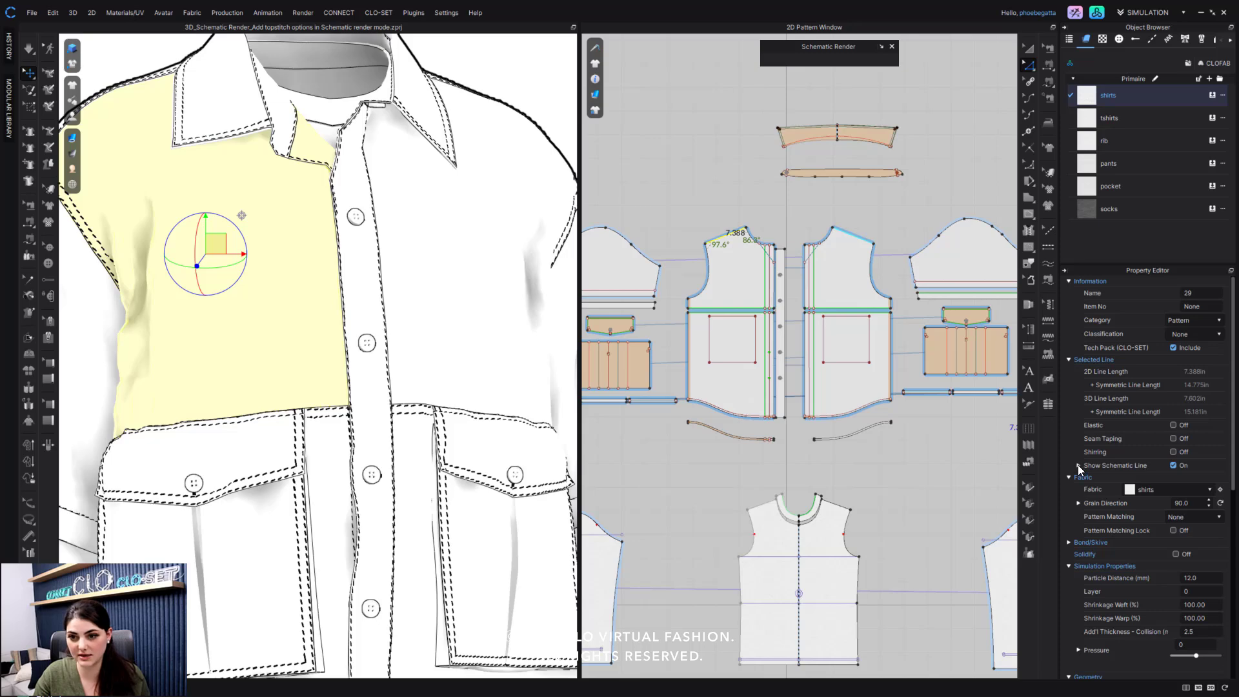
pyautogui.click(1078, 465)
pyautogui.moveTo(1202, 491); pyautogui.dragTo(1233, 488)
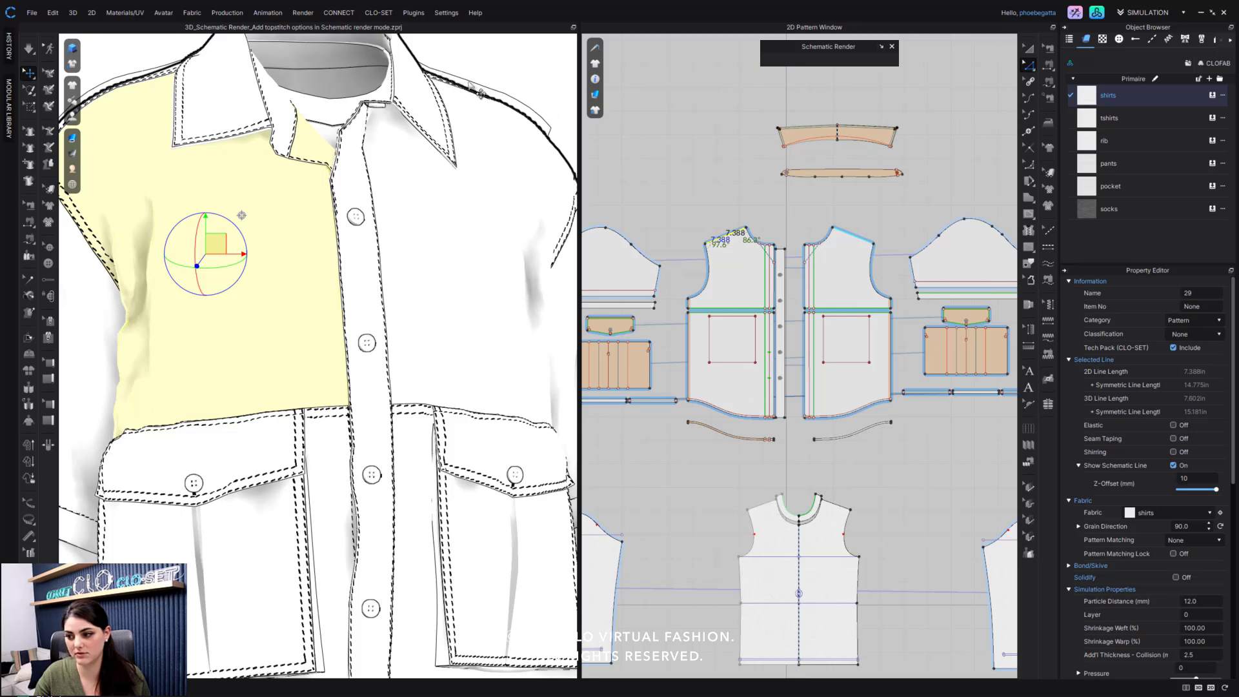
# Step: Lower the shoulder edge's schematic line Z-Offset to 3 mm, return it to 0, and clear the selection
pyautogui.moveTo(1217, 489); pyautogui.dragTo(1207, 493)
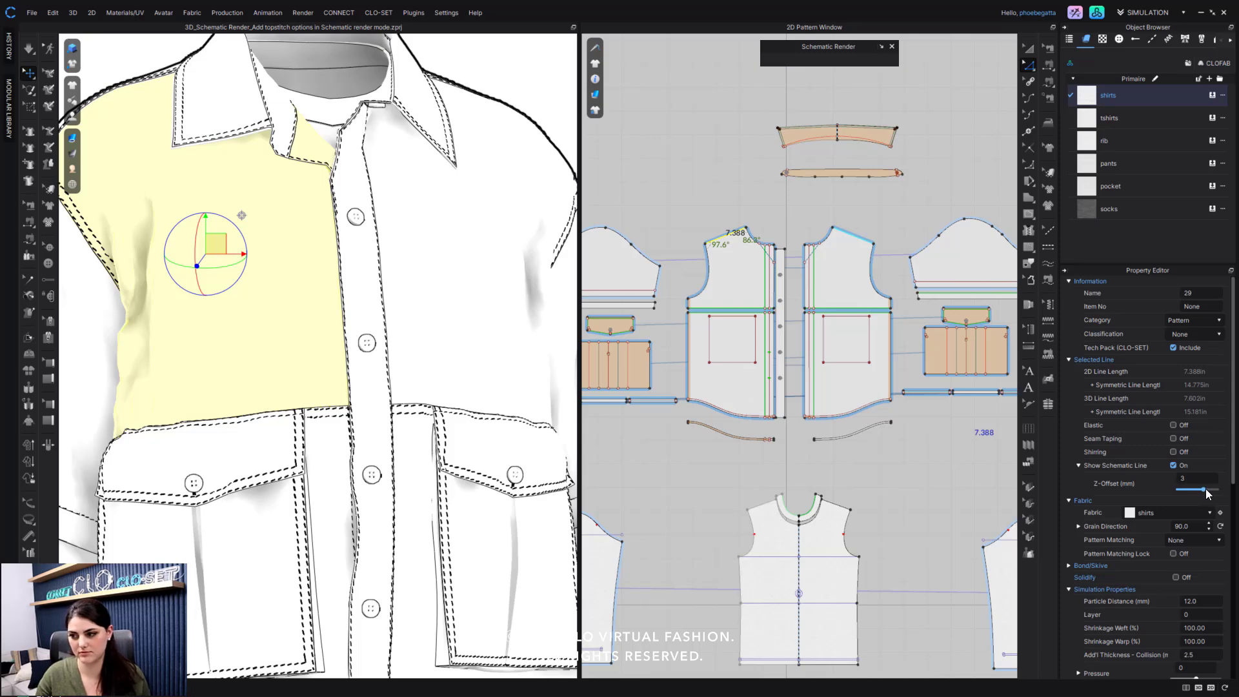
pyautogui.write('0')
pyautogui.press('Return')
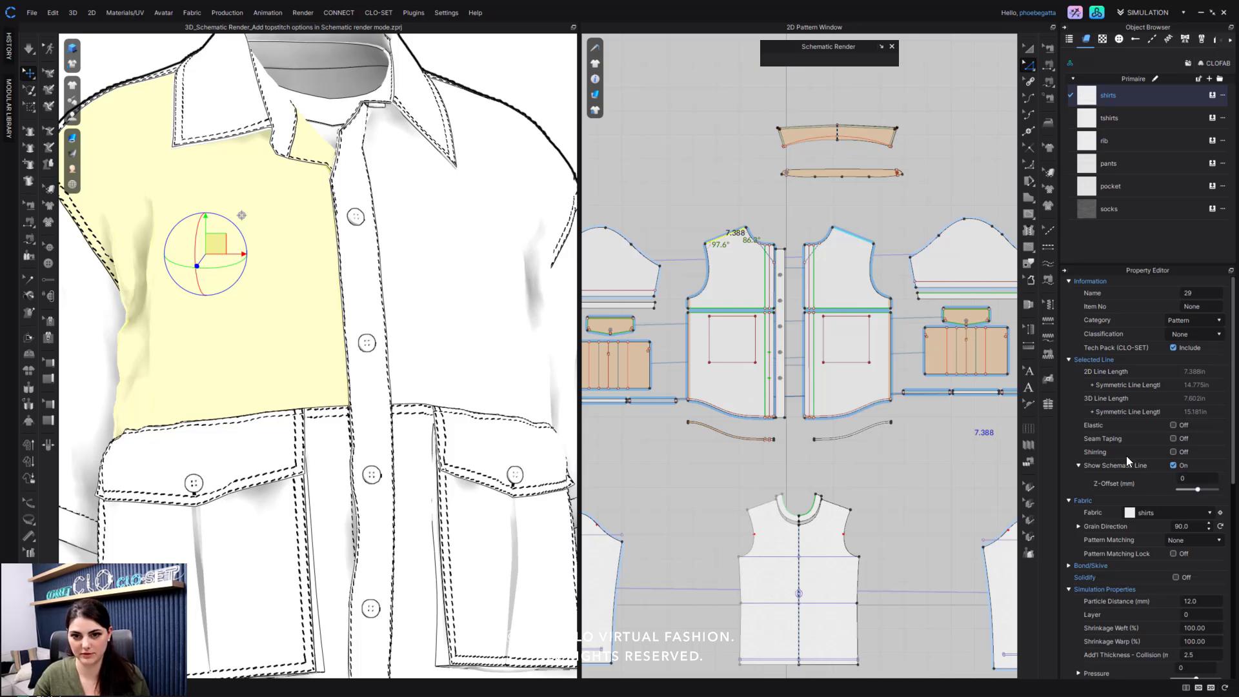
pyautogui.click(700, 141)
pyautogui.scroll(-2, 453, 222)
pyautogui.moveTo(454, 222)
pyautogui.mouseDown(button='right')
pyautogui.moveTo(422, 210)
pyautogui.moveTo(369, 237)
pyautogui.moveTo(415, 199)
pyautogui.moveTo(417, 238)
pyautogui.moveTo(450, 218)
pyautogui.mouseUp(button='right')
pyautogui.scroll(2, 426, 226)
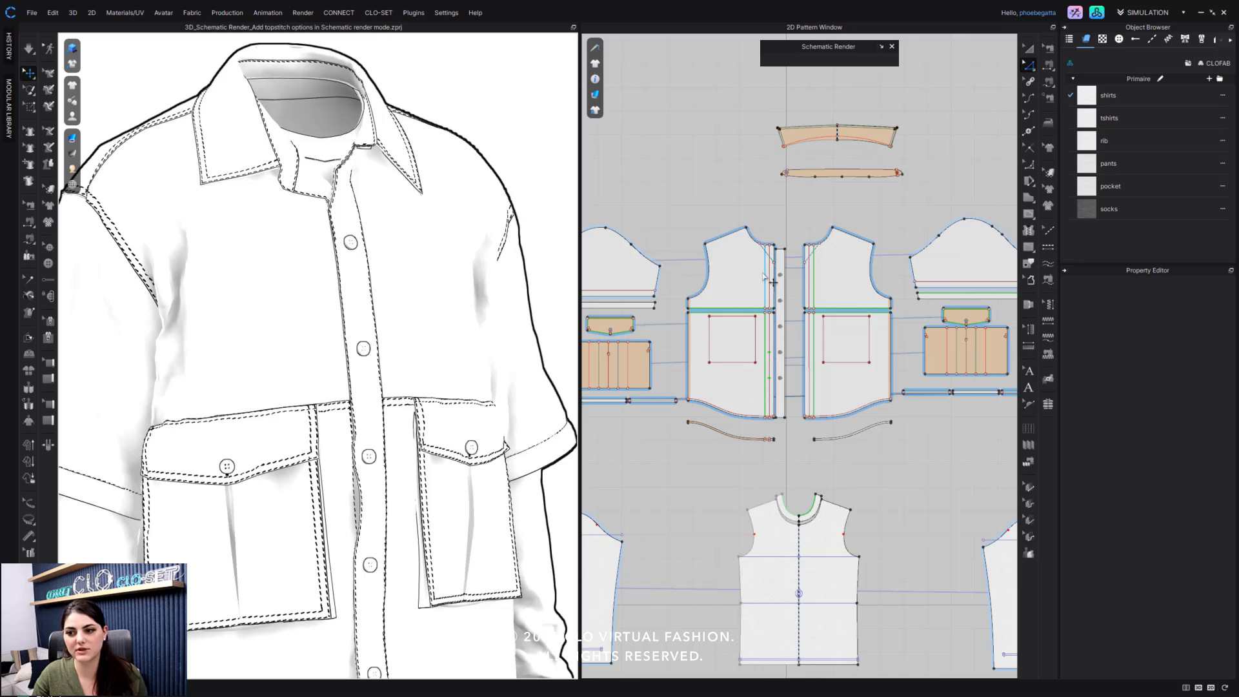
# Step: Try toggling Show Schematic Line for the upper and lower internal placket lines on the shirt's front pattern pieces
pyautogui.click(766, 294)
pyautogui.rightClick(777, 331)
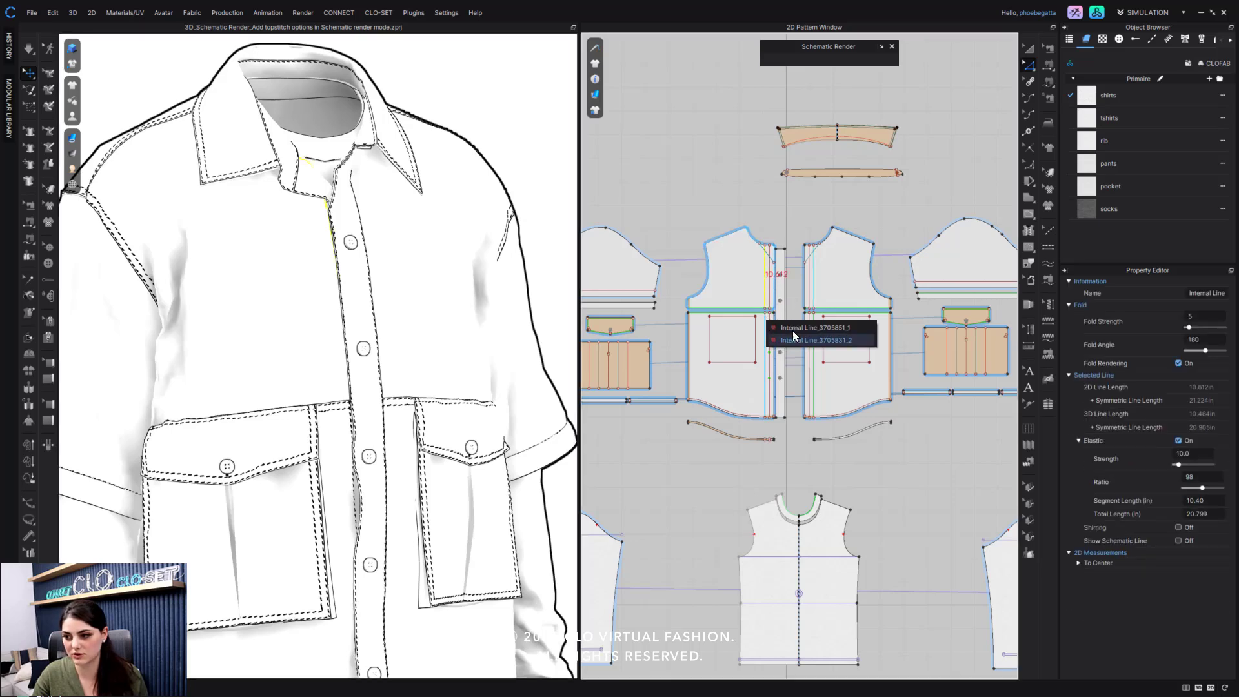
pyautogui.click(792, 330)
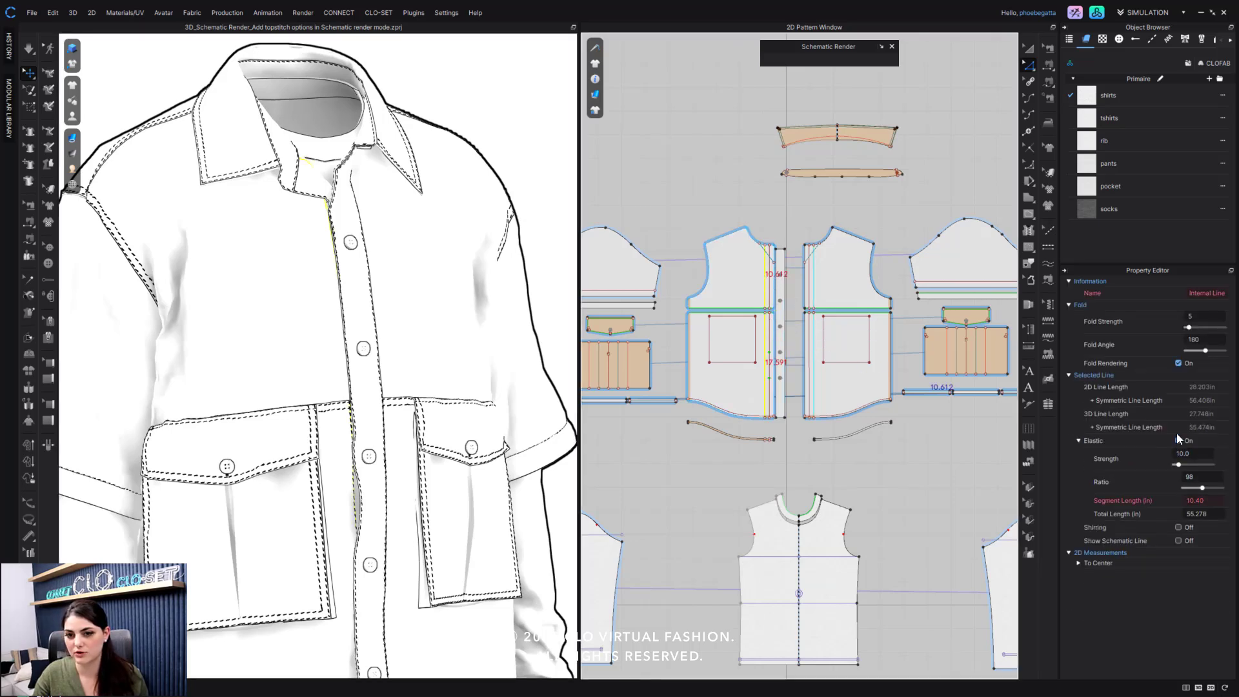
pyautogui.click(1178, 541)
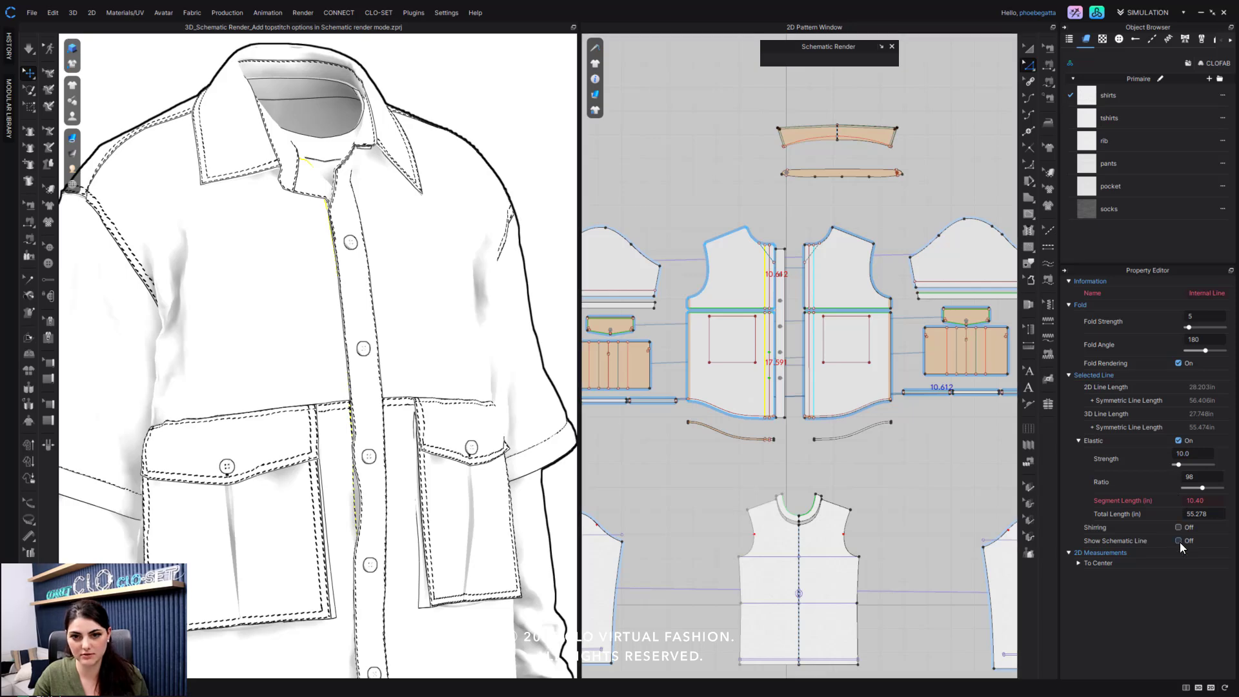
pyautogui.click(723, 186)
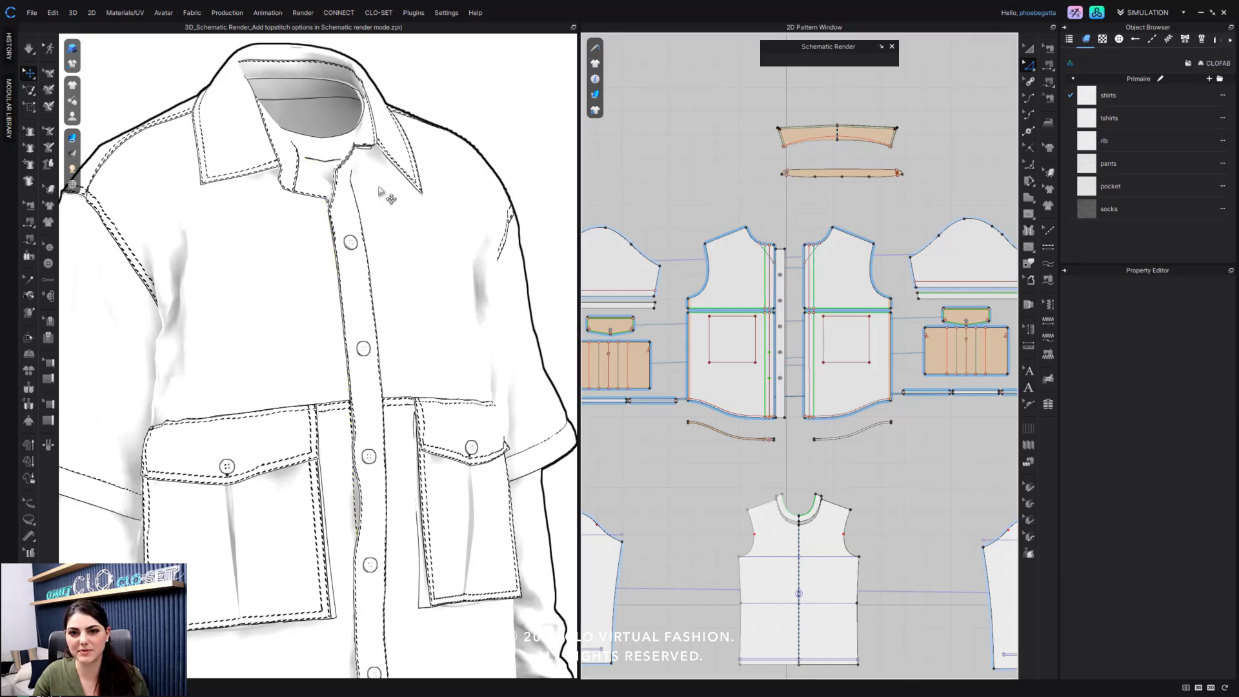
# Step: Turn off Show Schematic Line for the internal placket line on the upper shirt front
pyautogui.scroll(5, 356, 222)
pyautogui.scroll(-3, 356, 222)
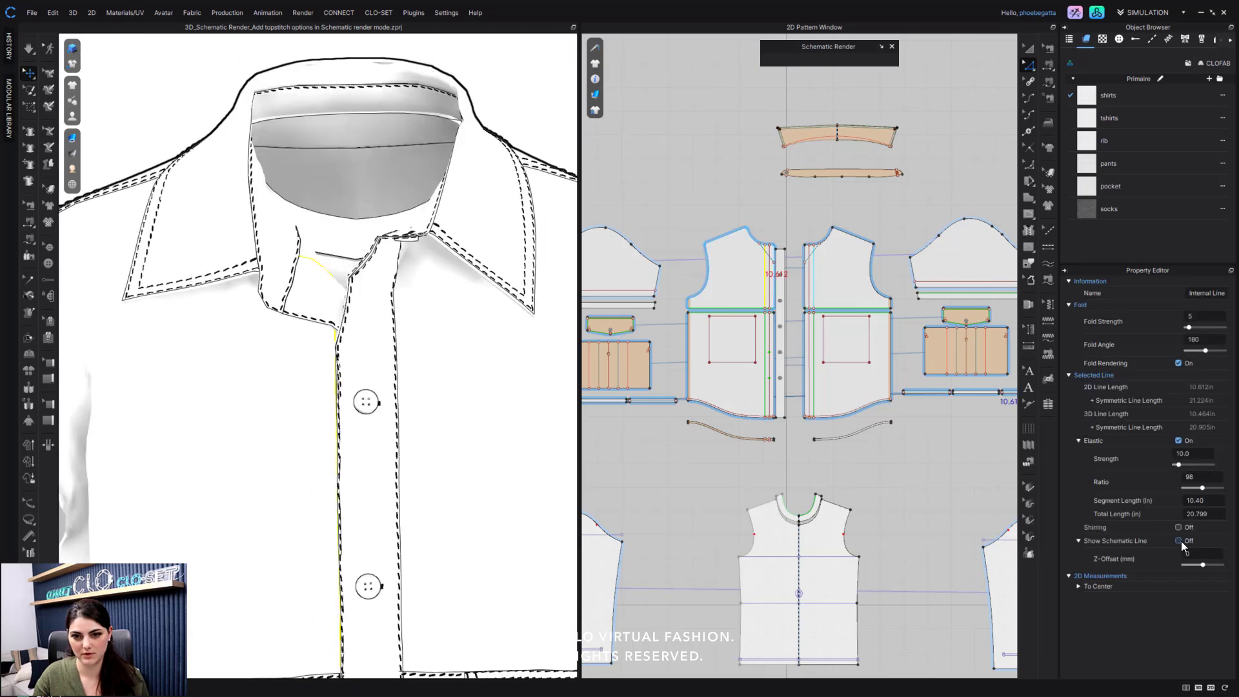
pyautogui.click(1178, 541)
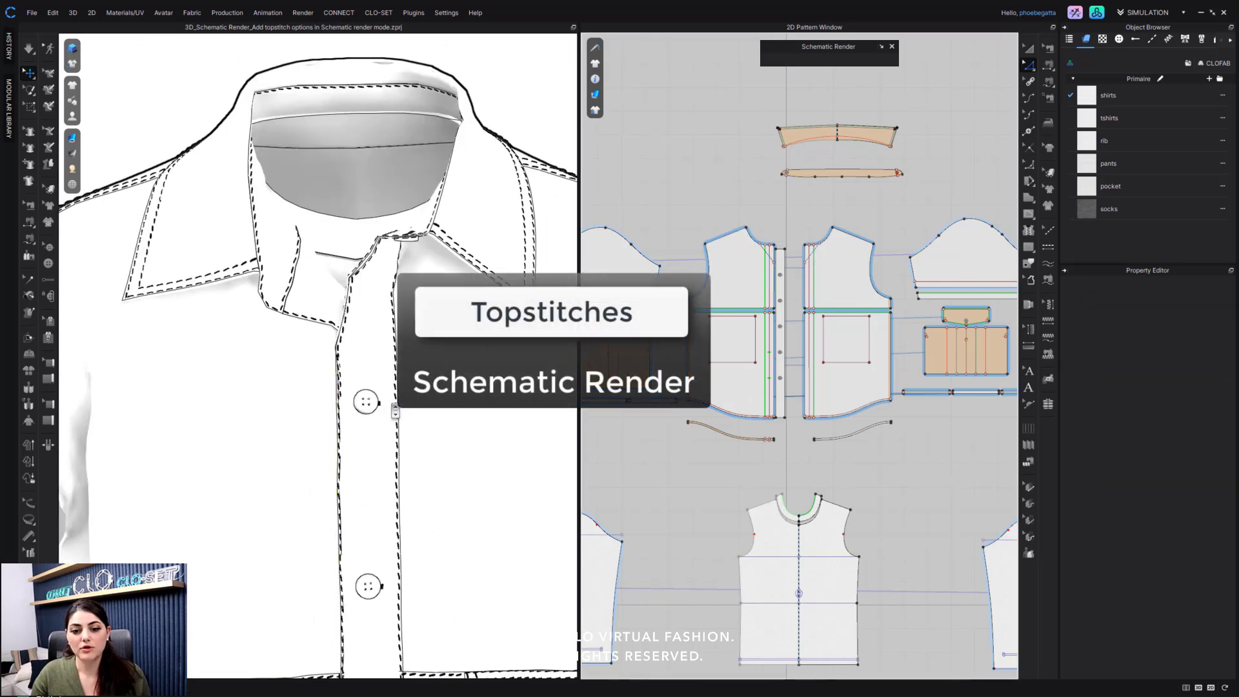
pyautogui.scroll(-5, 439, 274)
pyautogui.moveTo(439, 273); pyautogui.dragTo(433, 273, button='right')
pyautogui.scroll(3, 432, 274)
pyautogui.moveTo(432, 274); pyautogui.dragTo(429, 302, button='middle')
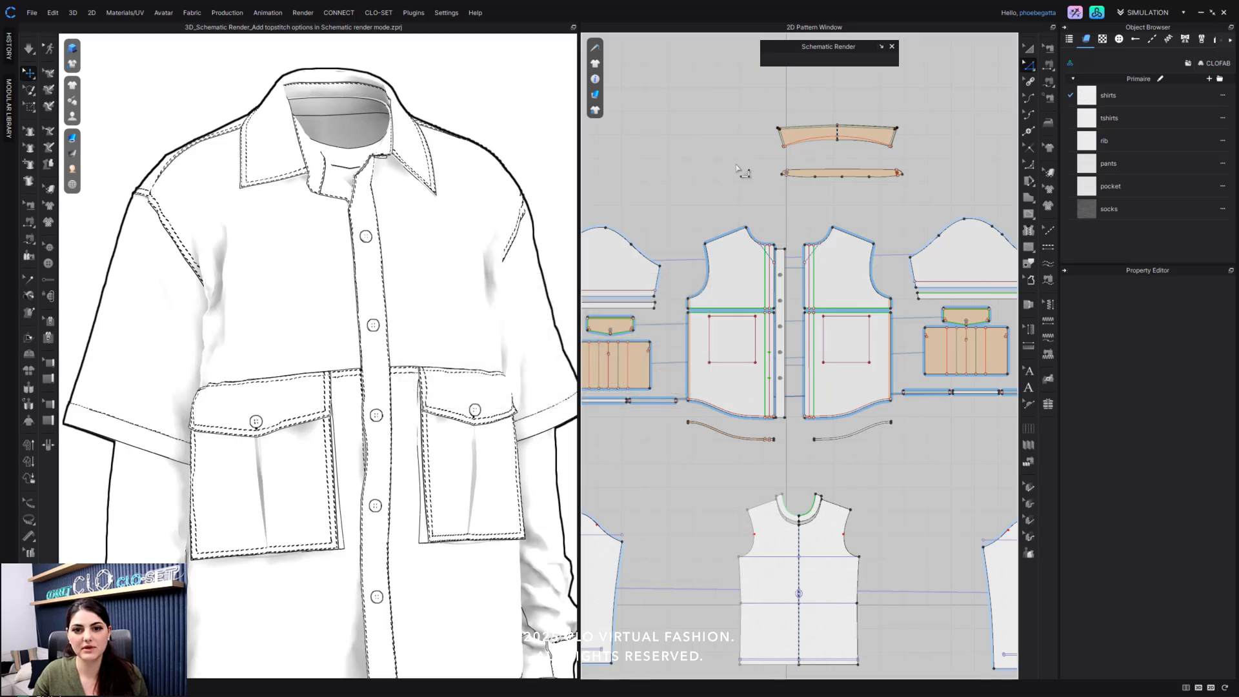
# Step: Turn off Local Schematic Scale for all five topstitches, from Topstitch 1 through Topstitch 1 Copy 17
pyautogui.scroll(5, 310, 220)
pyautogui.moveTo(304, 395); pyautogui.dragTo(425, 445, button='middle')
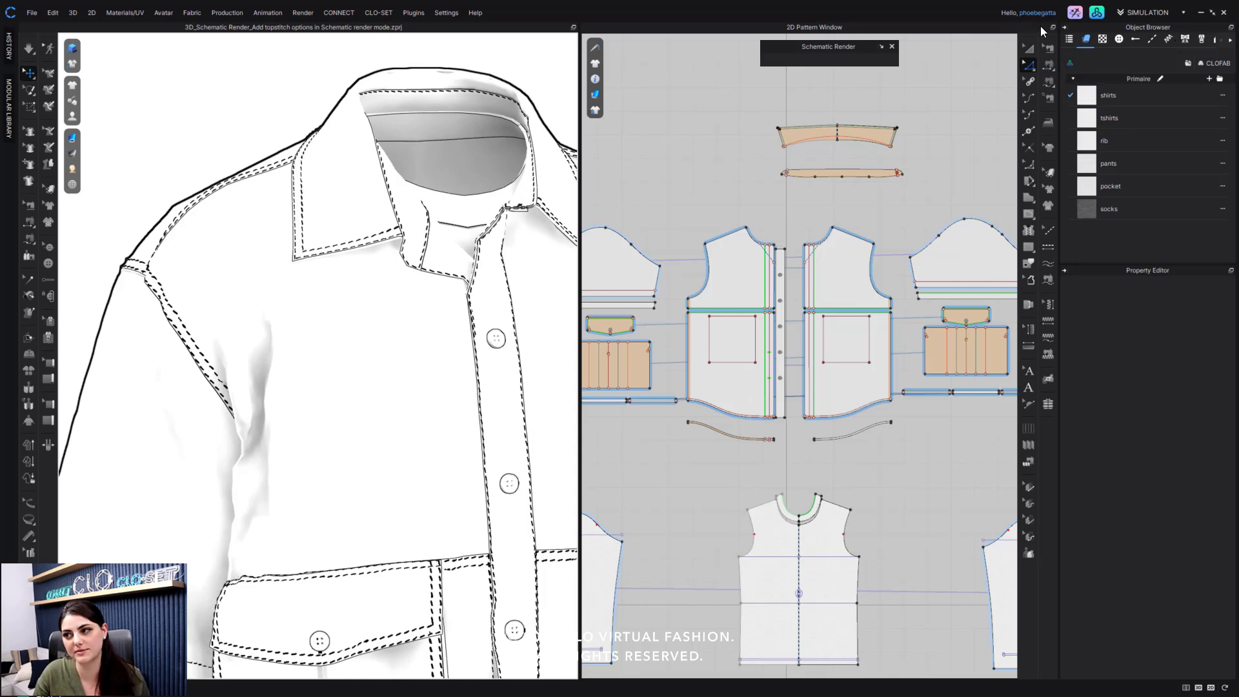
pyautogui.click(1151, 38)
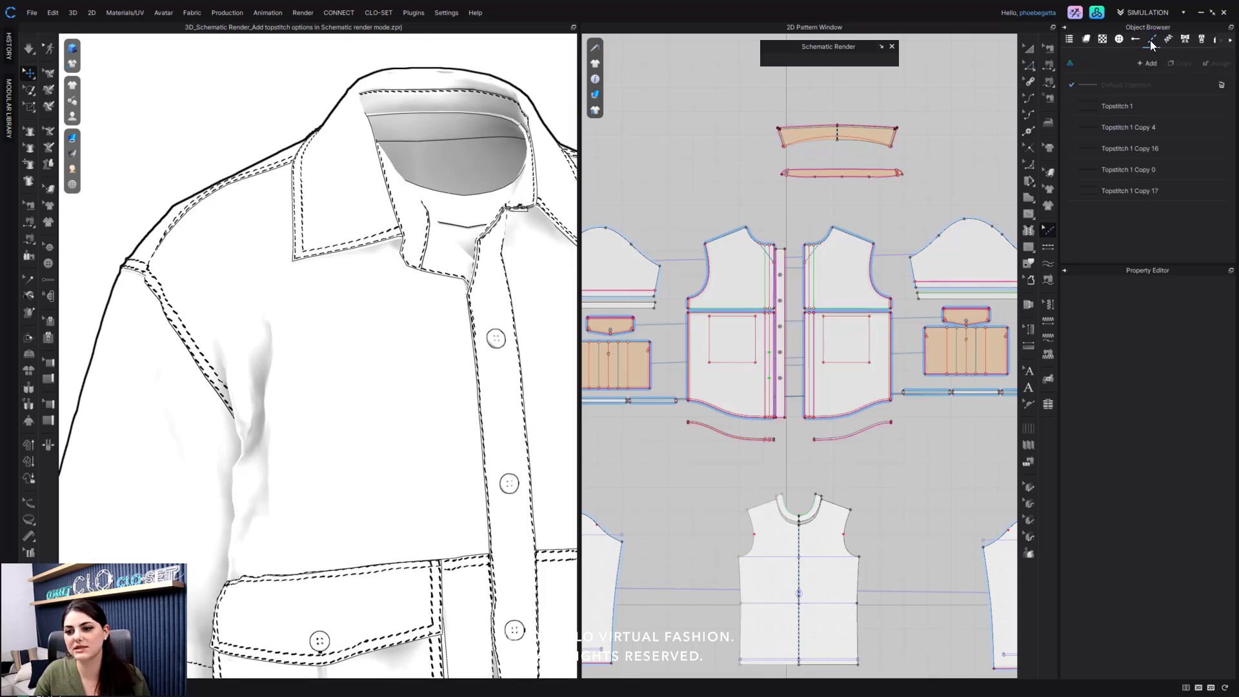
pyautogui.click(1161, 104)
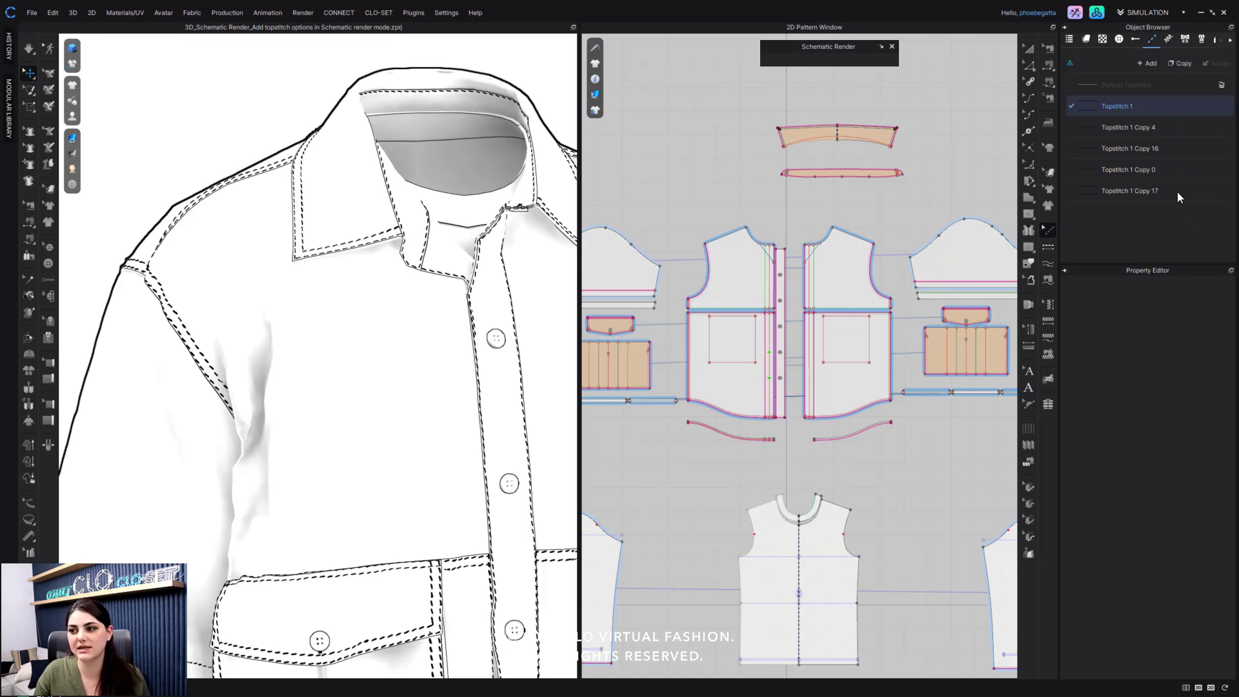
pyautogui.keyDown('shift'); pyautogui.click(1127, 192); pyautogui.keyUp('shift')
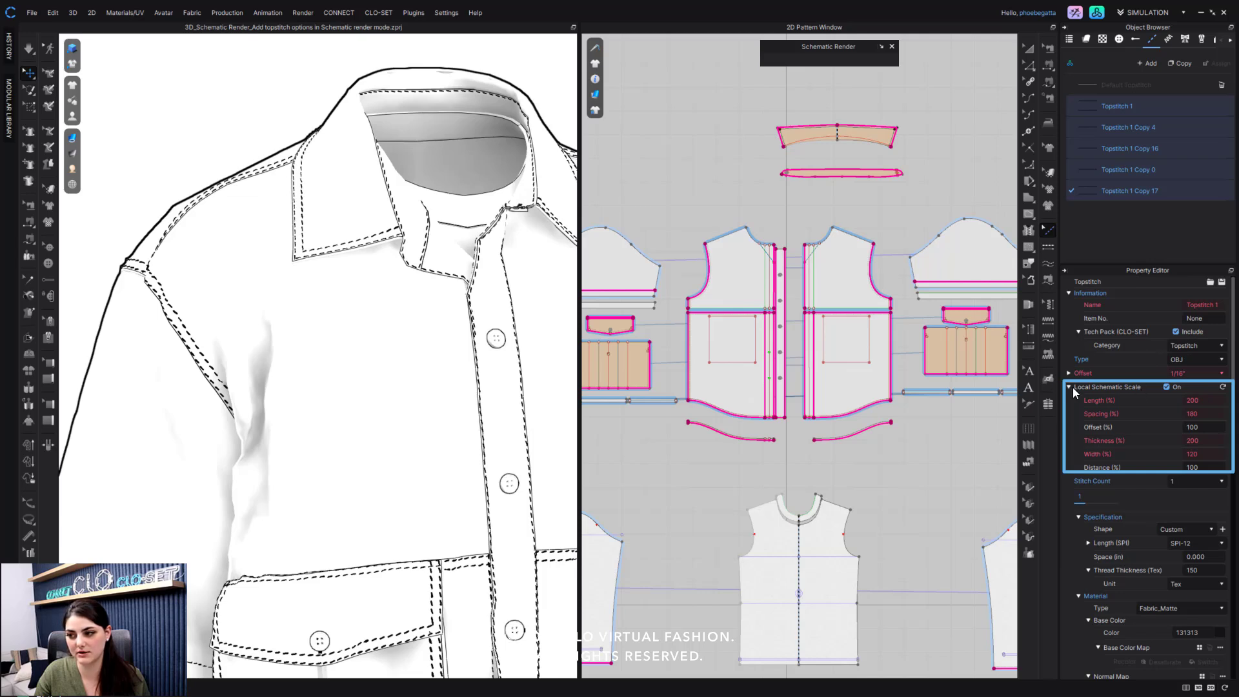
pyautogui.click(1167, 387)
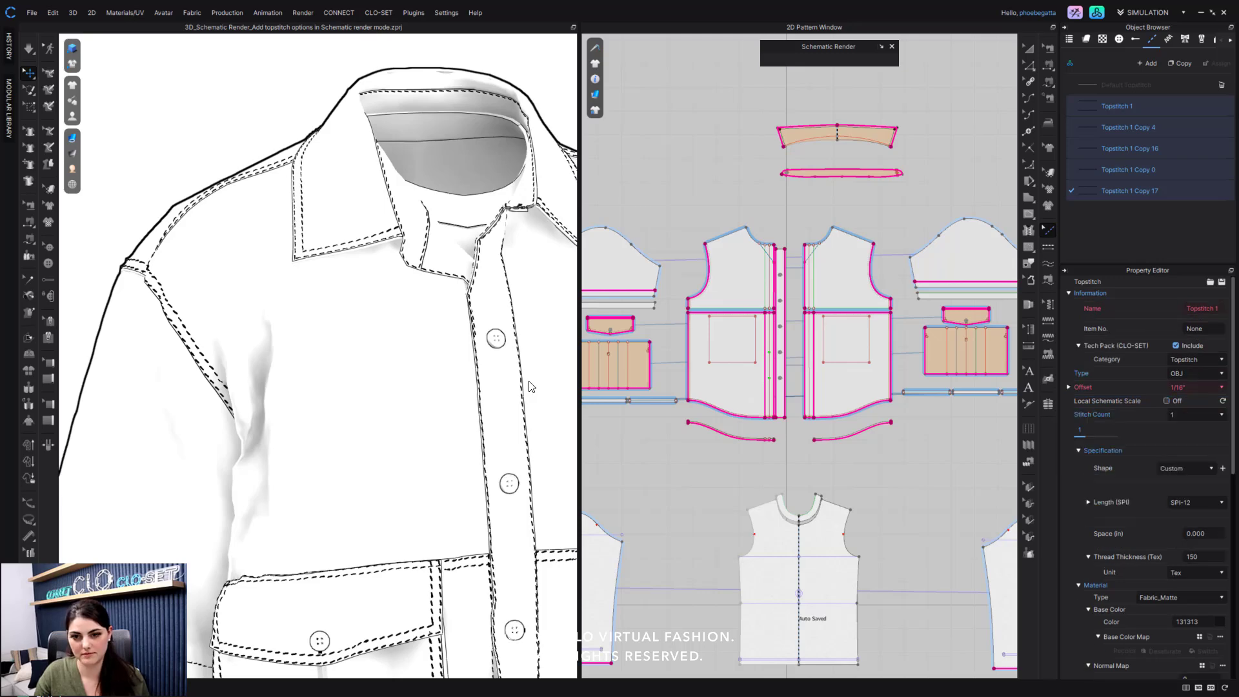
pyautogui.scroll(-5, 529, 387)
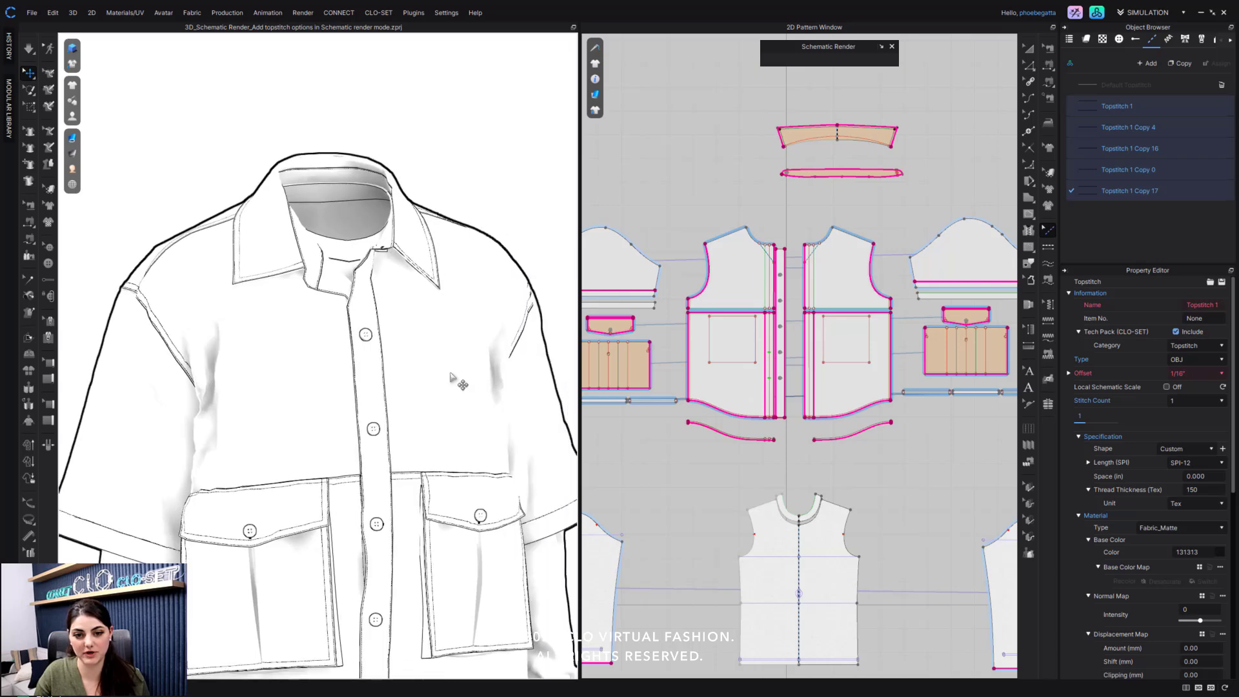
pyautogui.scroll(5, 465, 385)
pyautogui.scroll(2, 464, 385)
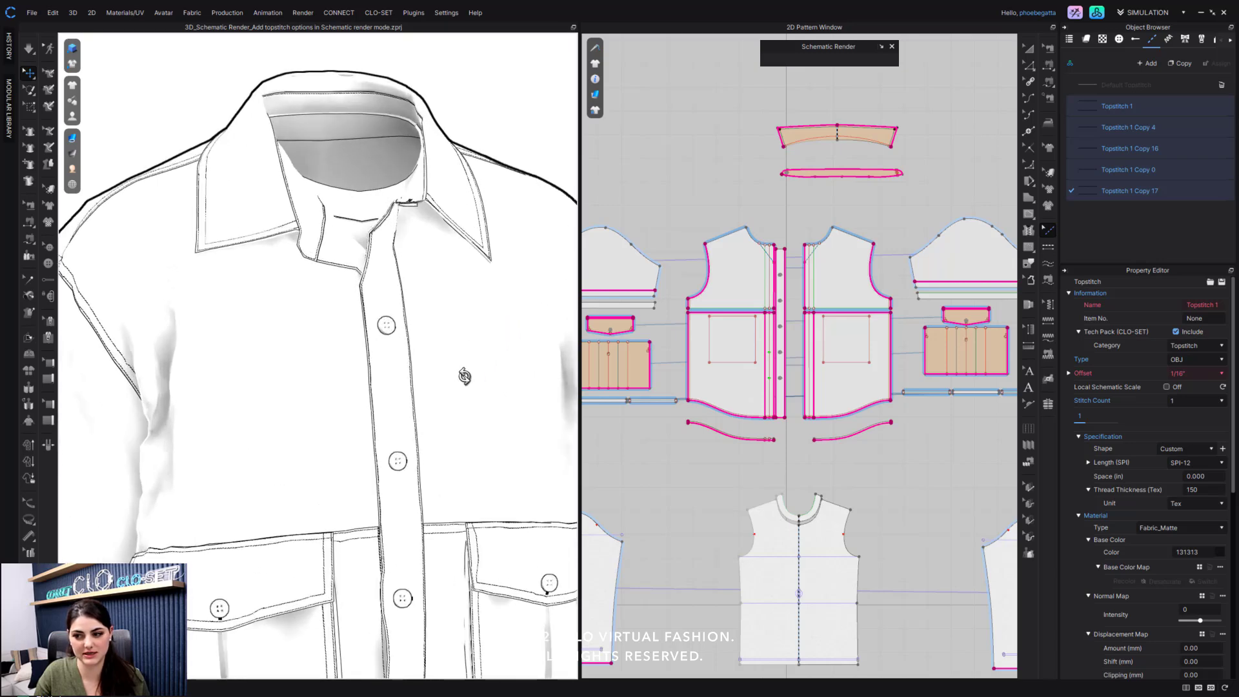
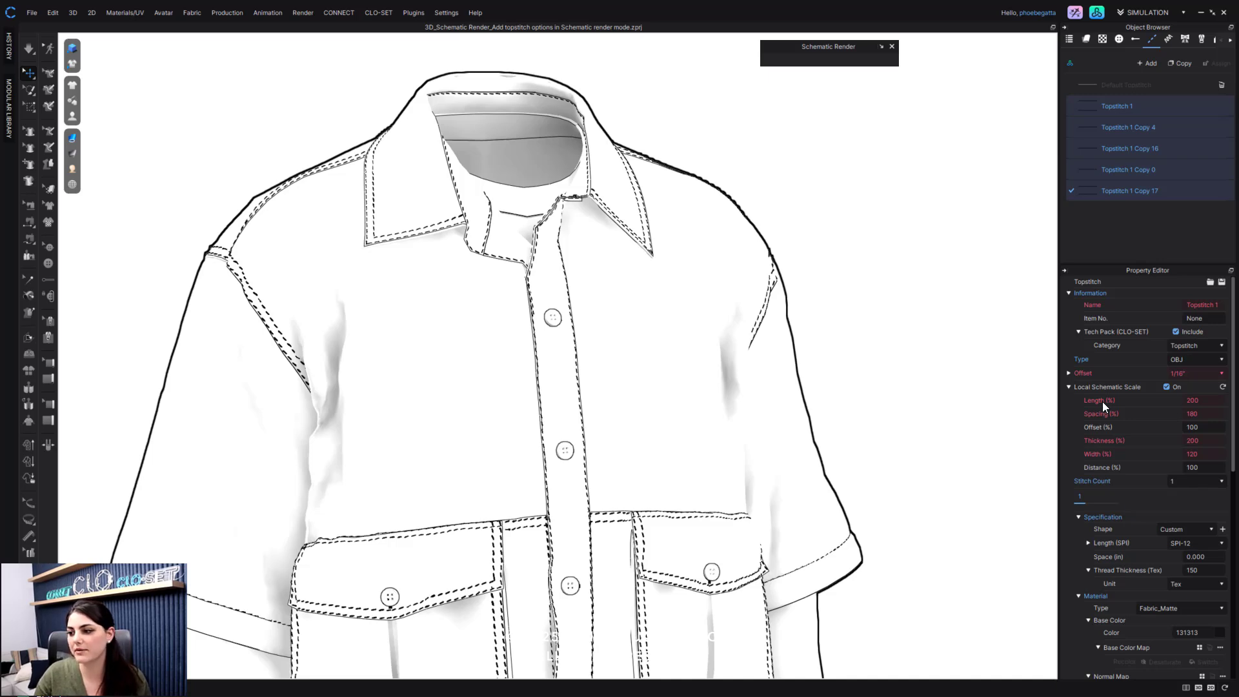
# Step: Set the selected topstitches' Local Schematic Scale length, spacing, thickness and width to 100%
pyautogui.click(1194, 400)
pyautogui.write('100')
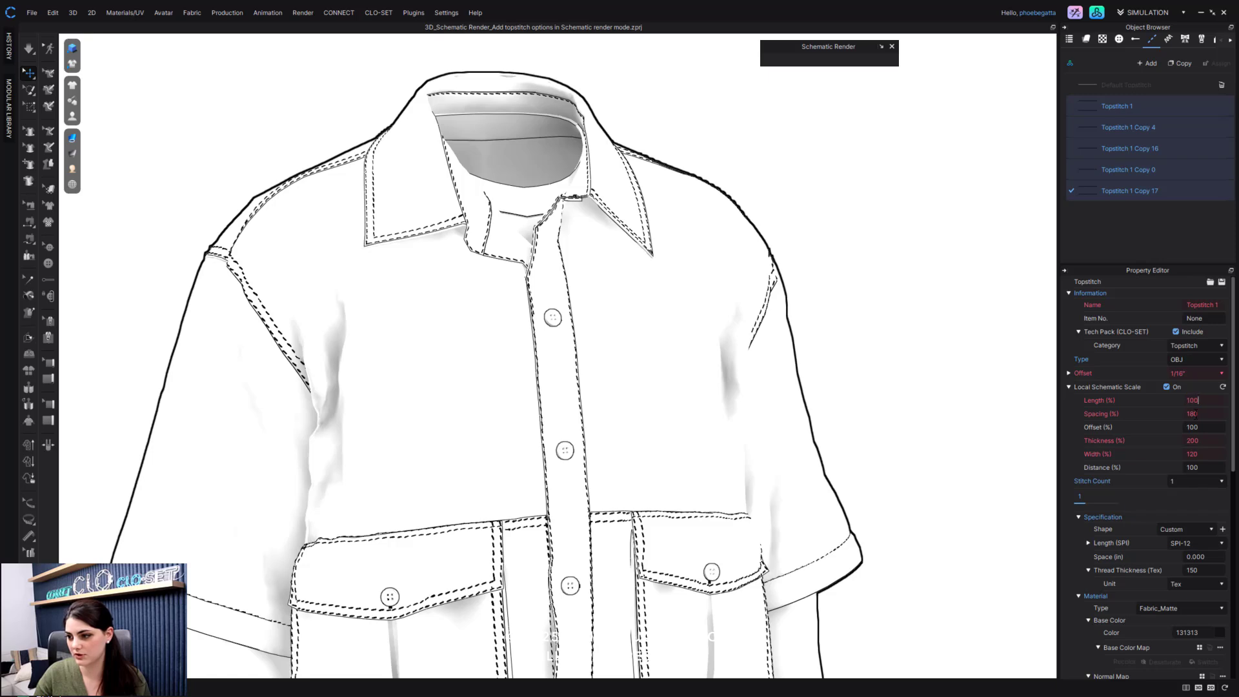
pyautogui.click(1205, 415)
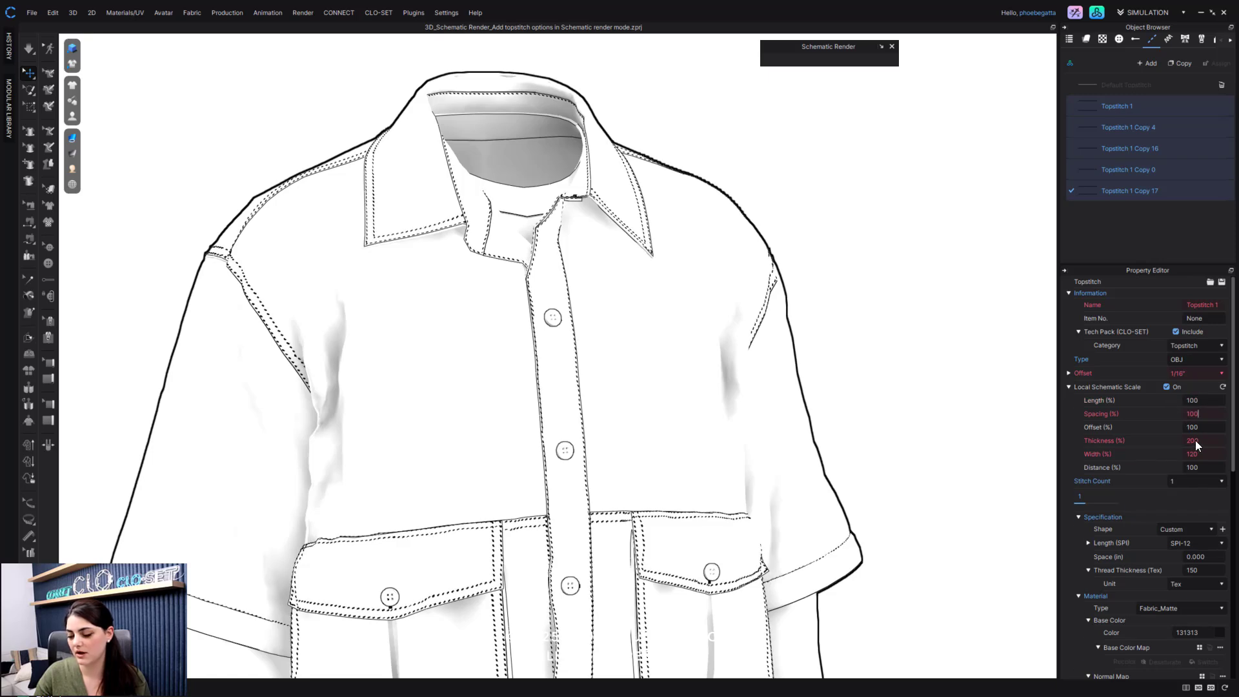
pyautogui.click(1194, 441)
pyautogui.write('100')
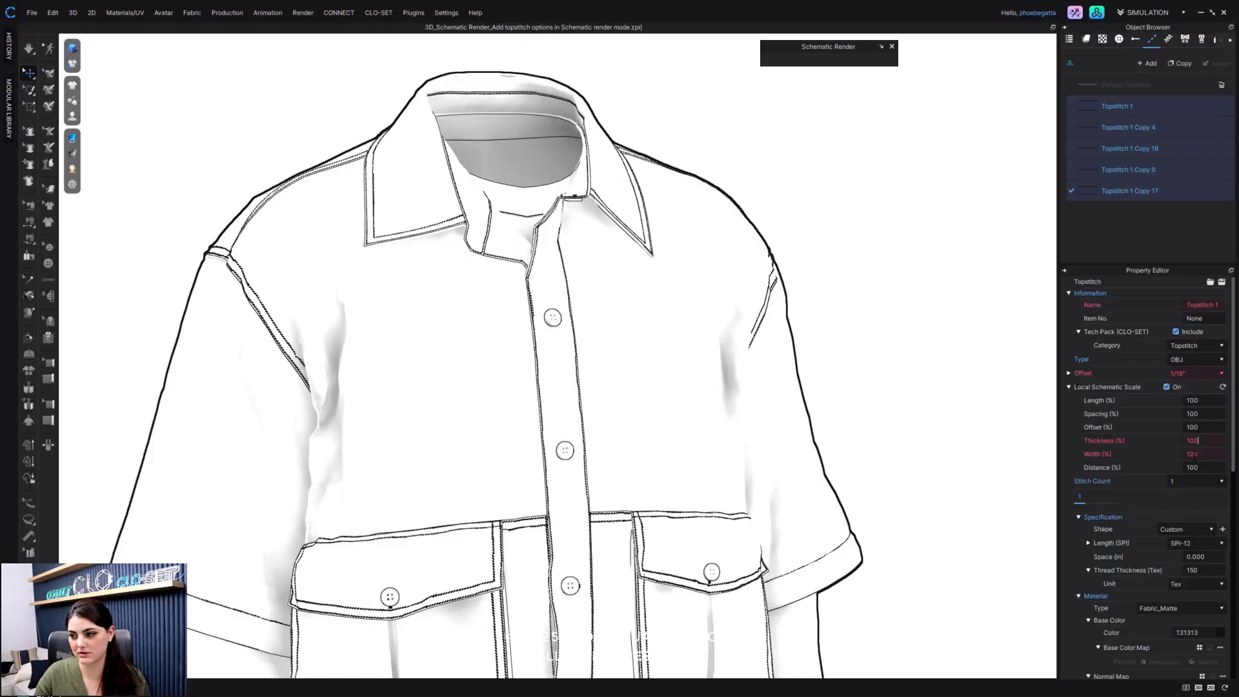
pyautogui.click(1193, 454)
pyautogui.write('100')
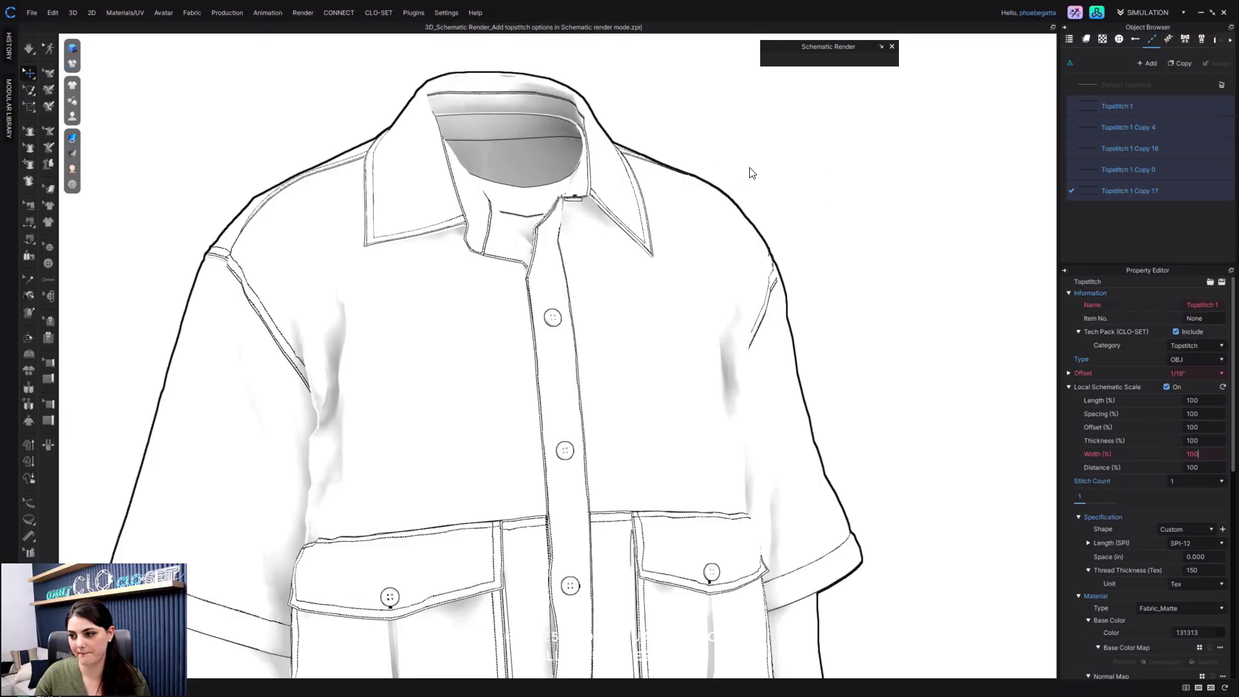
# Step: Set the Local Schematic Scale length of the selected topstitches to 200% and inspect the stitches around the collar and armhole
pyautogui.click(1195, 400)
pyautogui.click(1195, 399)
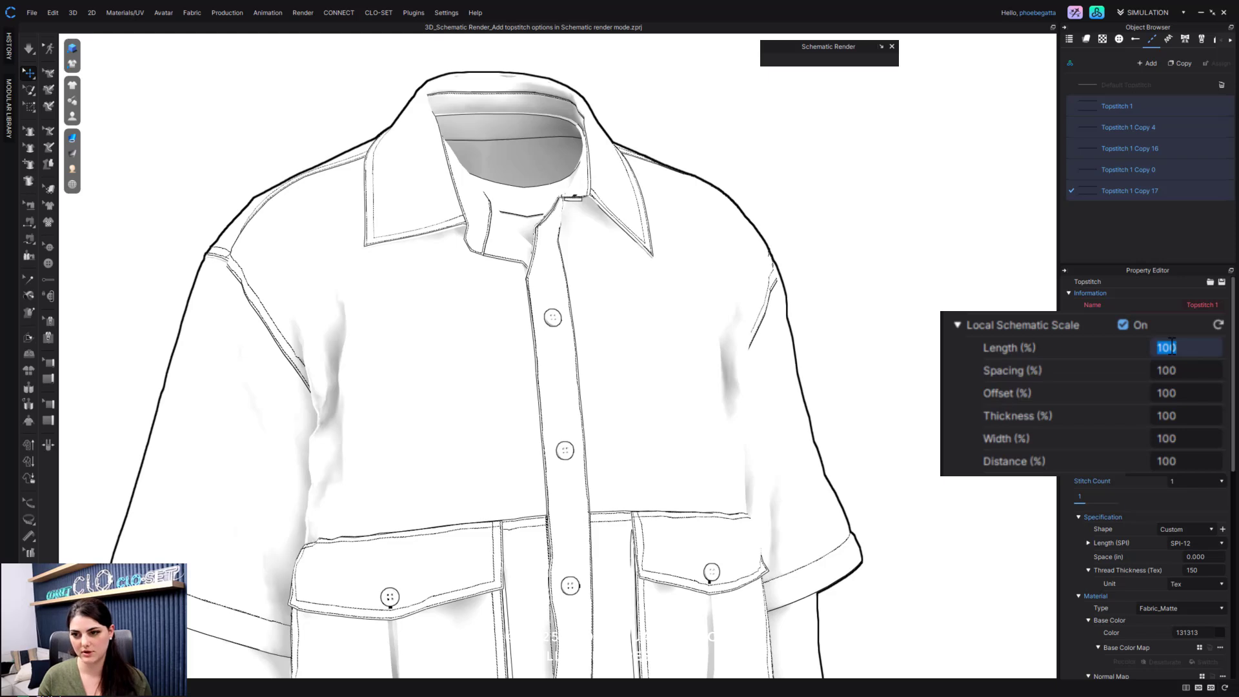
pyautogui.write('200')
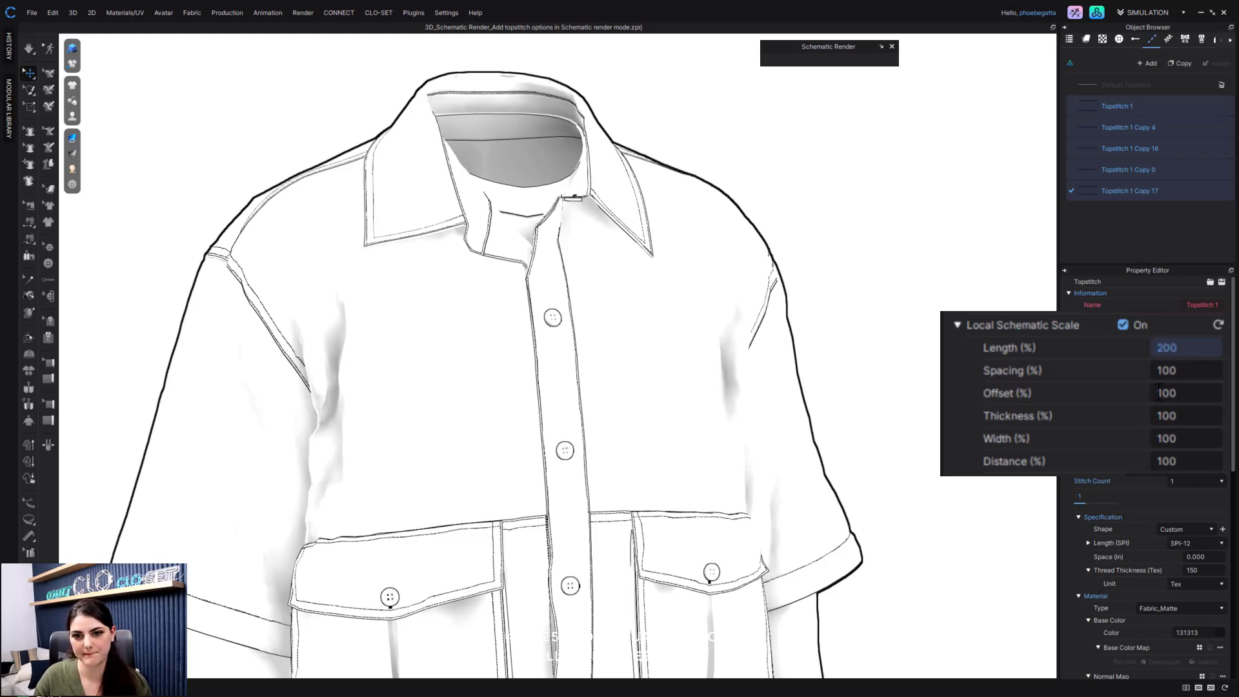
pyautogui.click(1197, 368)
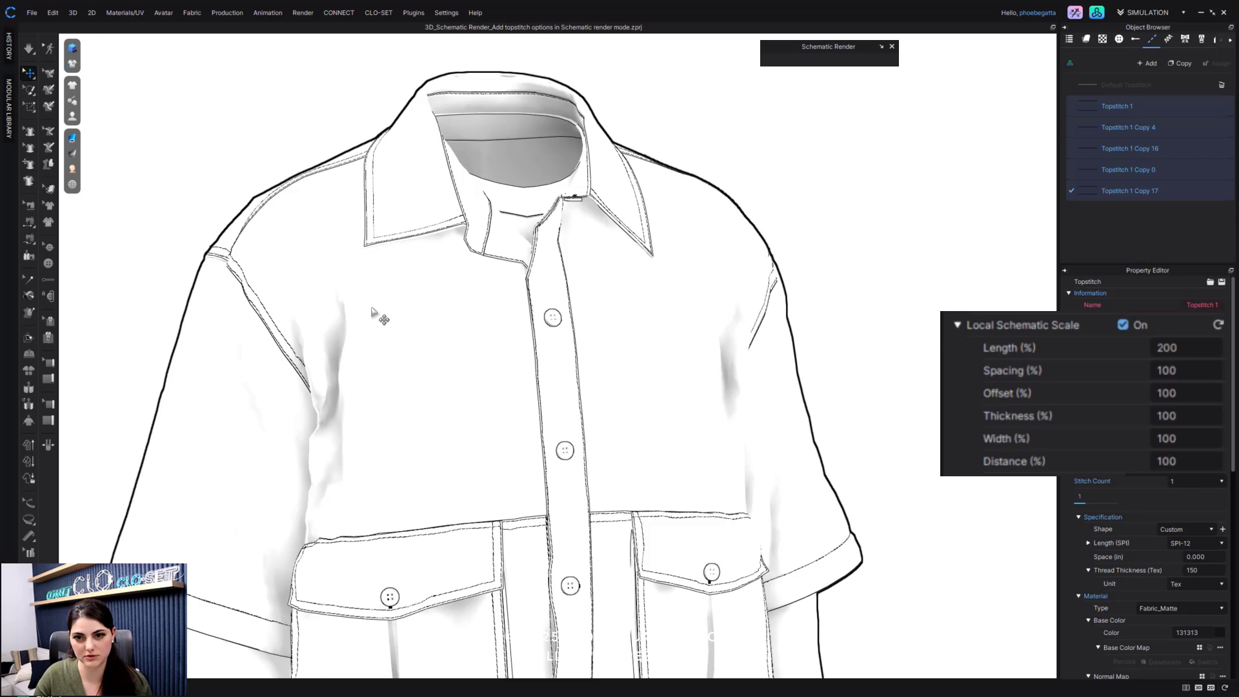
pyautogui.scroll(2, 376, 315)
pyautogui.scroll(3, 376, 315)
pyautogui.scroll(3, 583, 395)
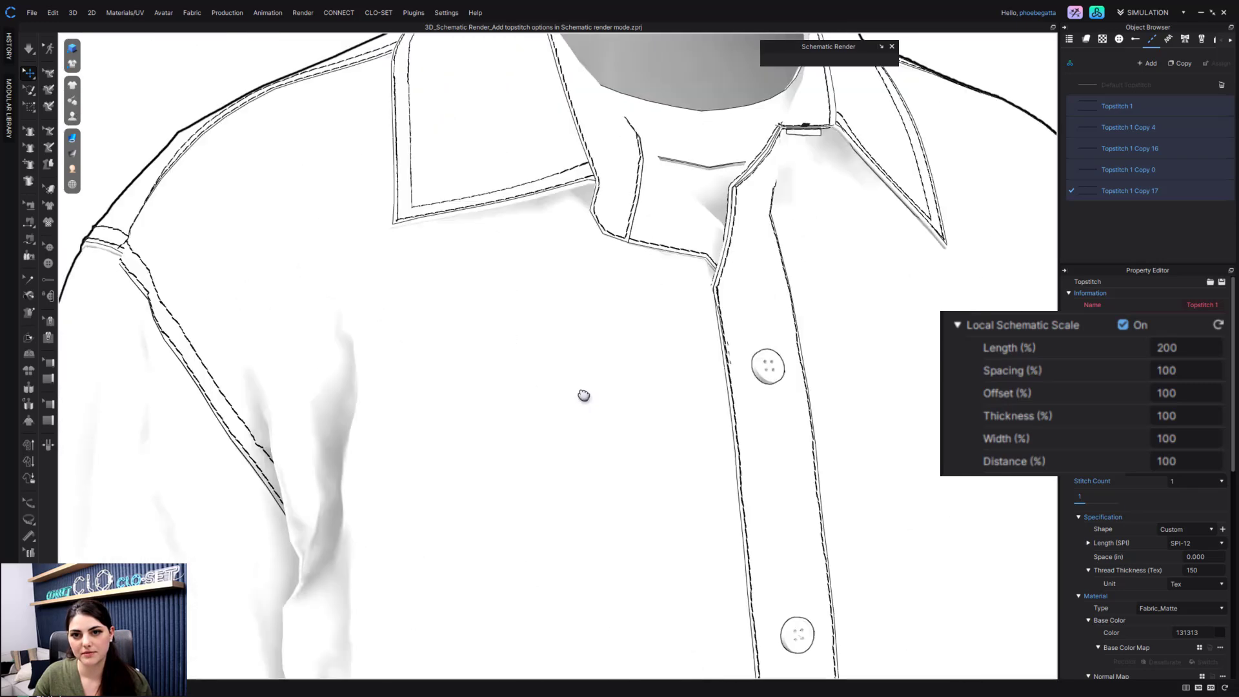
pyautogui.moveTo(581, 387); pyautogui.dragTo(613, 404, button='right')
pyautogui.scroll(-4, 614, 400)
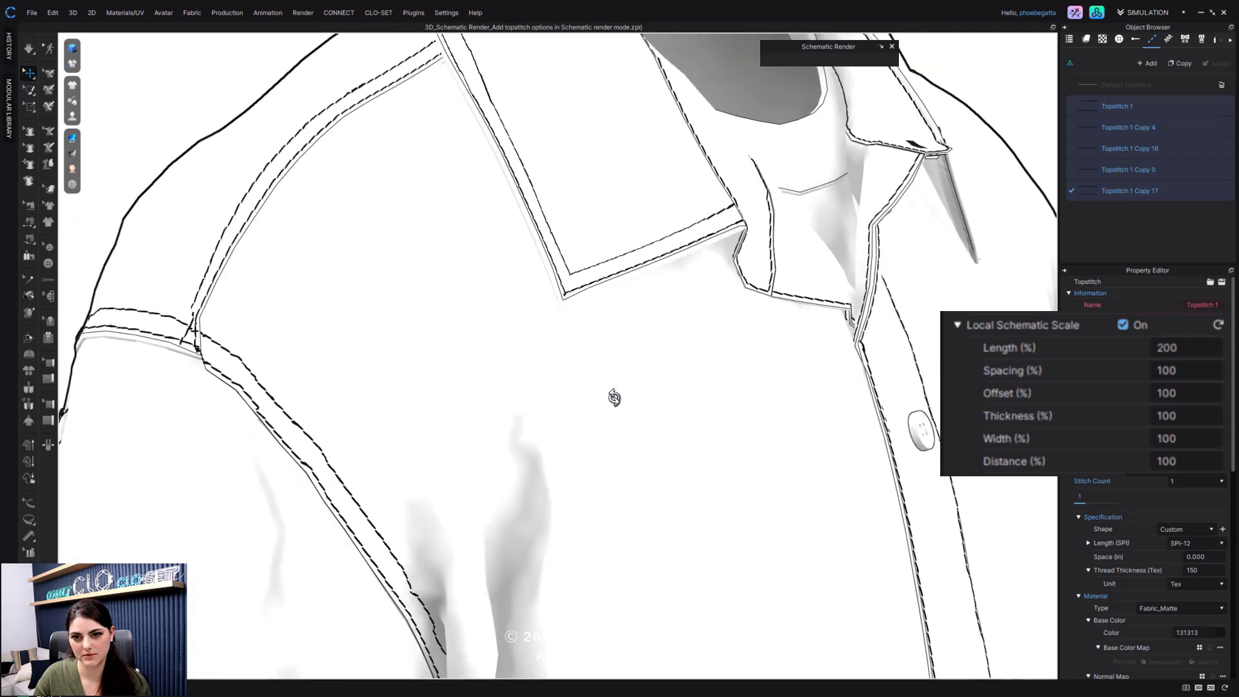
pyautogui.scroll(-3, 616, 401)
pyautogui.moveTo(619, 407); pyautogui.dragTo(608, 395, button='right')
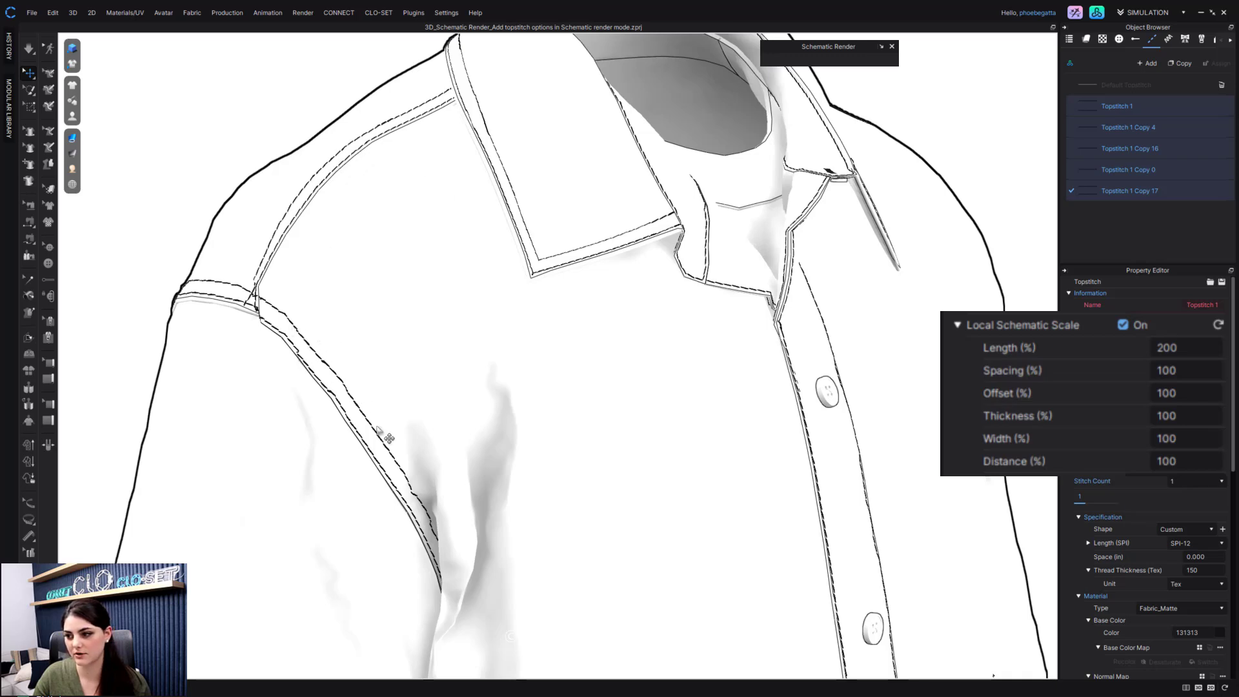
# Step: Set the Local Schematic Scale spacing of the selected topstitches to 150% and inspect the stitches on the shirt's shoulder and front
pyautogui.click(1171, 371)
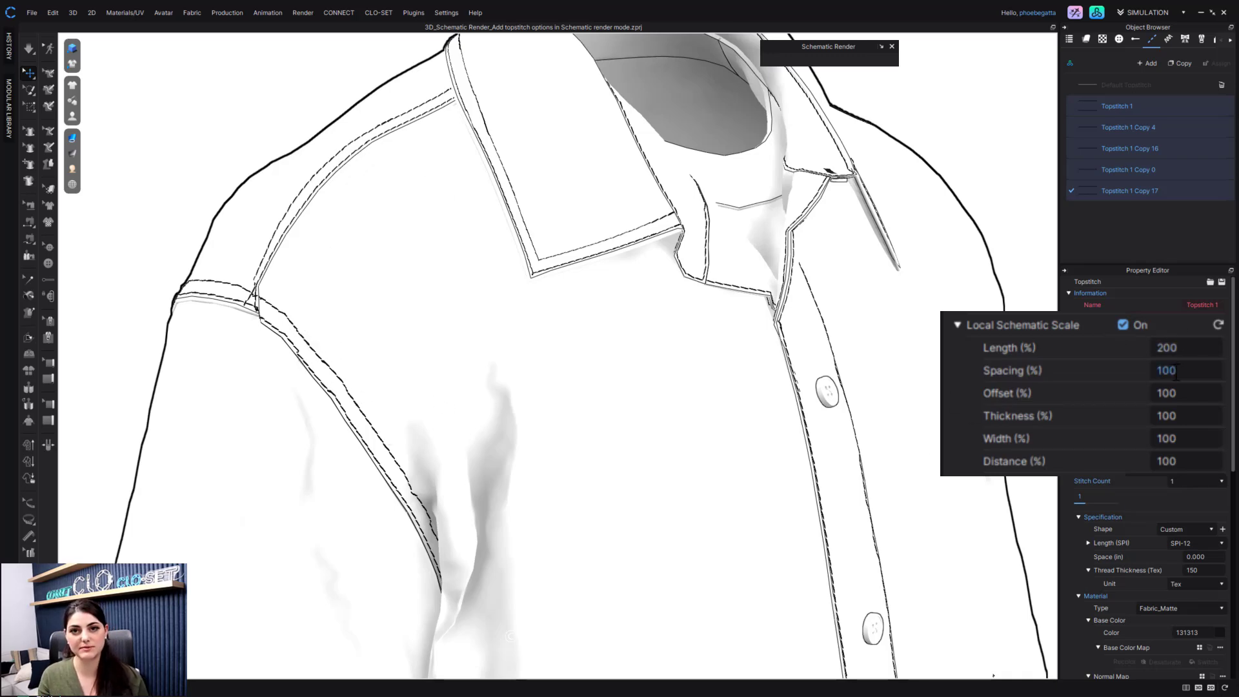
pyautogui.doubleClick(1176, 373)
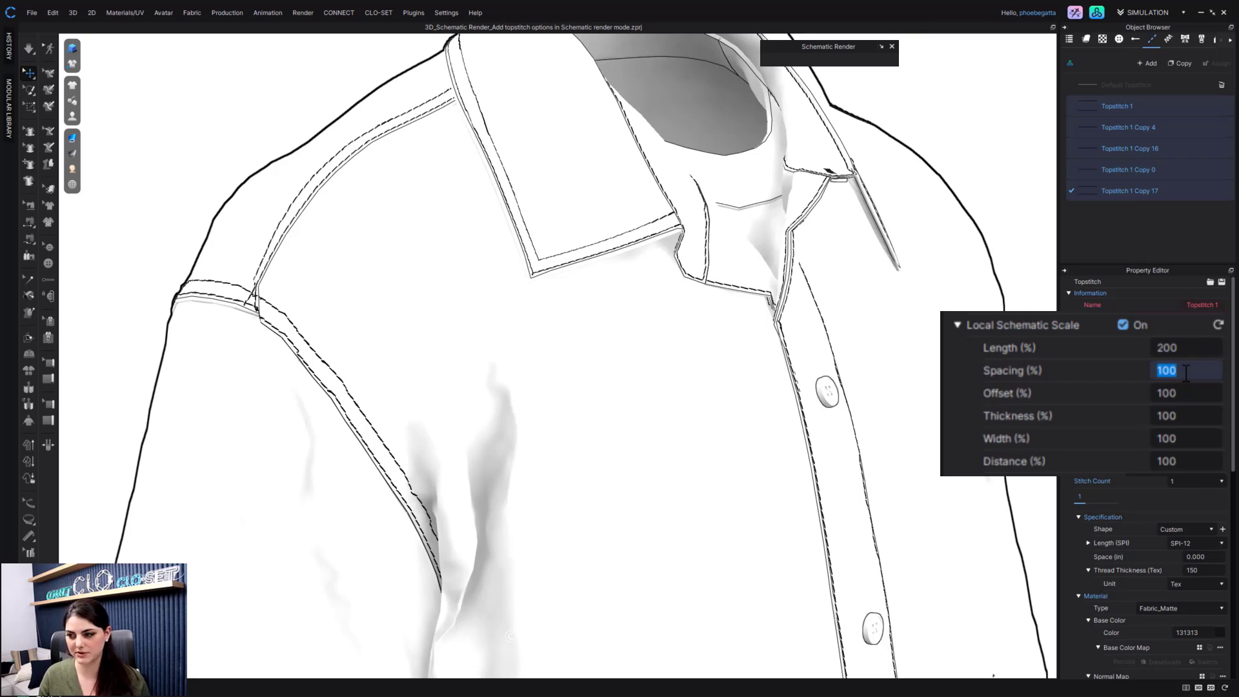
pyautogui.write('150')
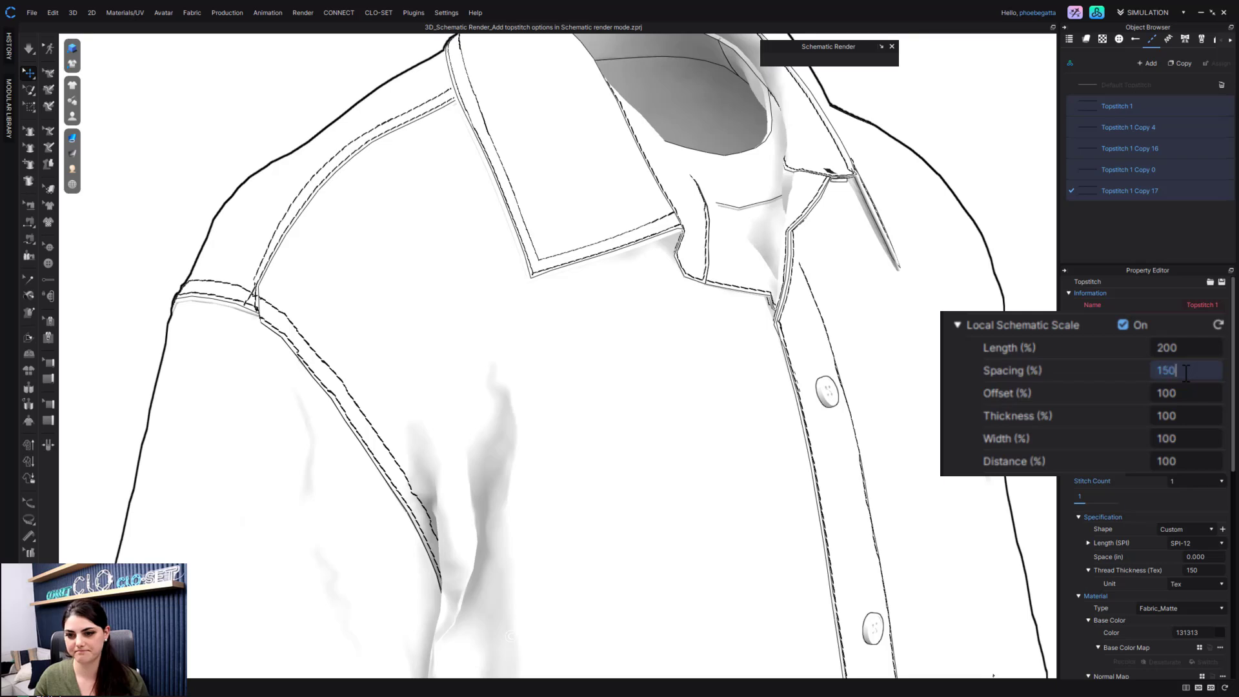
pyautogui.click(1191, 396)
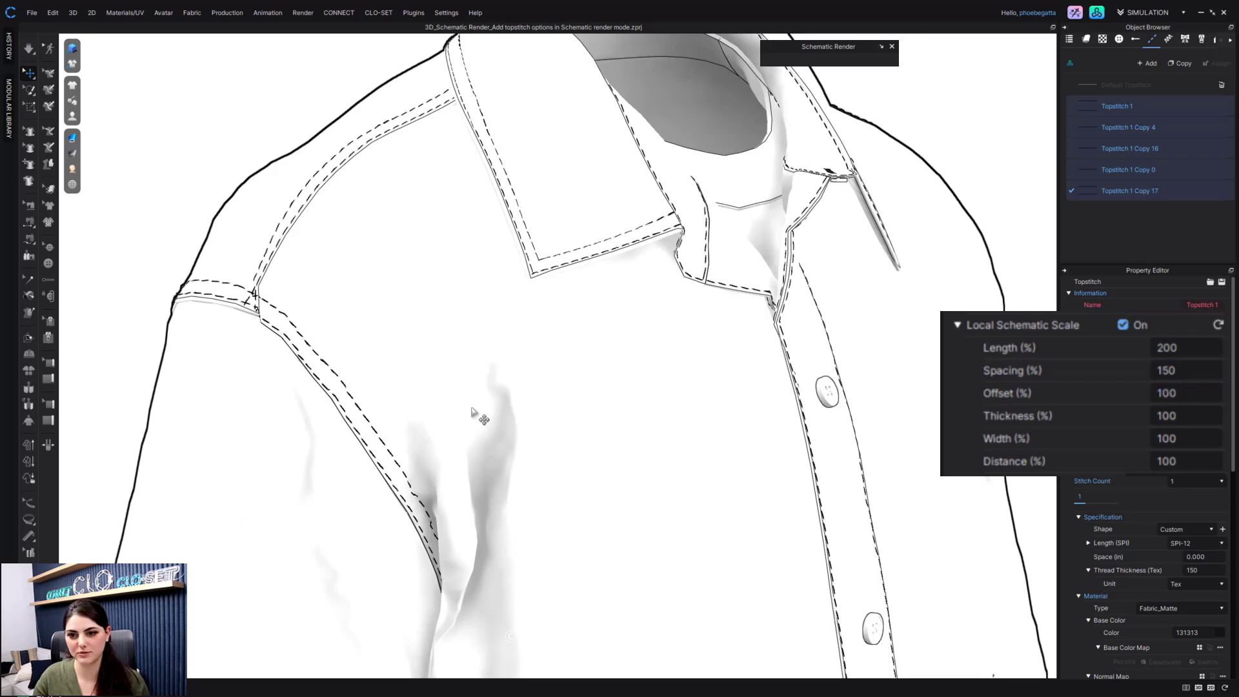
pyautogui.scroll(-5, 479, 415)
pyautogui.scroll(-4, 480, 414)
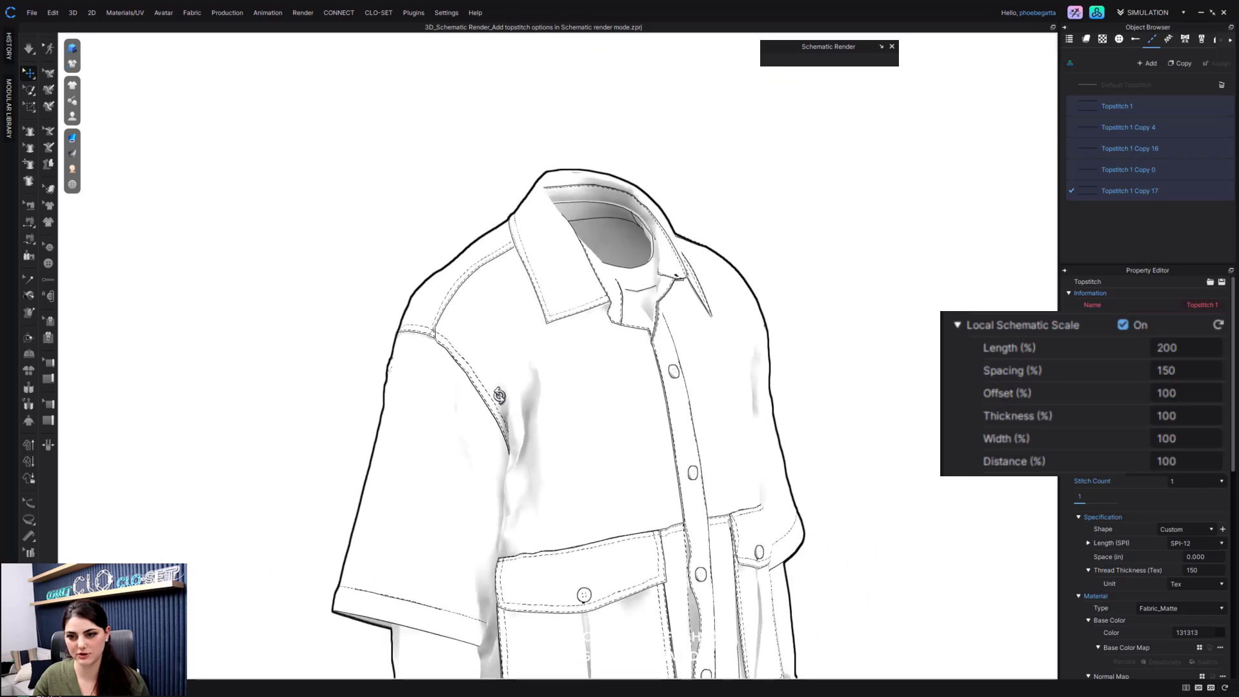
pyautogui.moveTo(483, 410); pyautogui.dragTo(491, 394, button='right')
pyautogui.scroll(5, 494, 351)
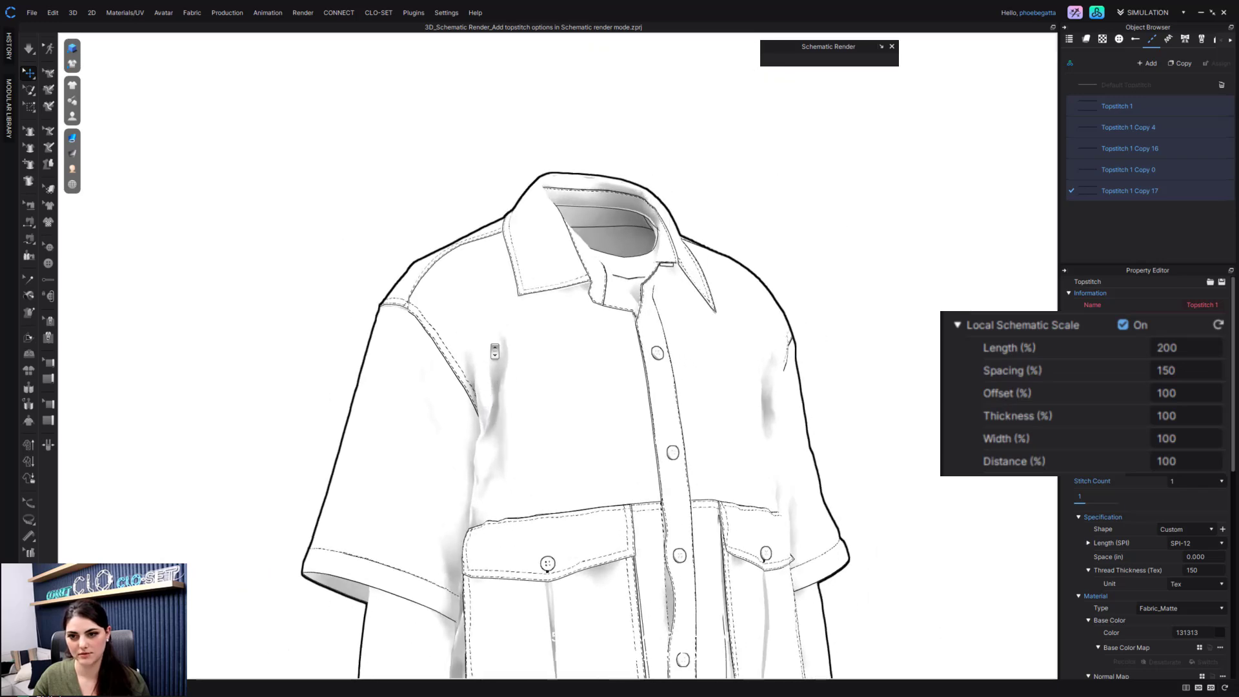
pyautogui.scroll(5, 494, 352)
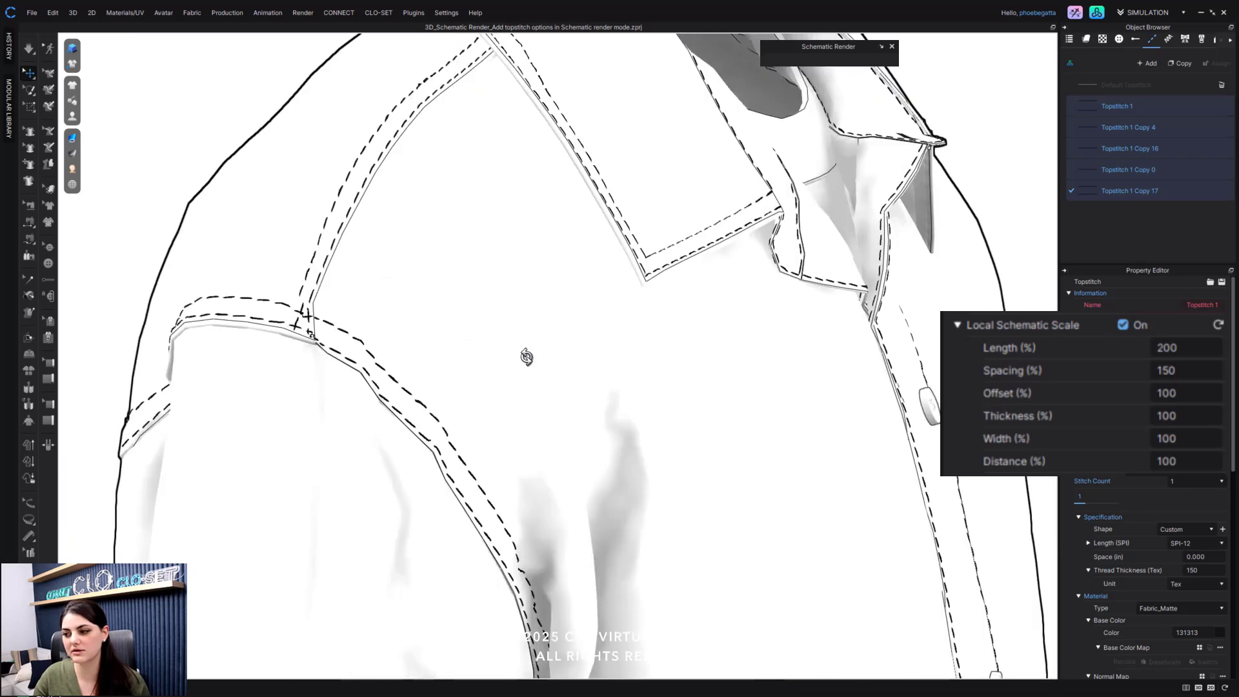
# Step: Try Local Schematic Scale offsets of 120% and 170% on the selected topstitches
pyautogui.click(1193, 395)
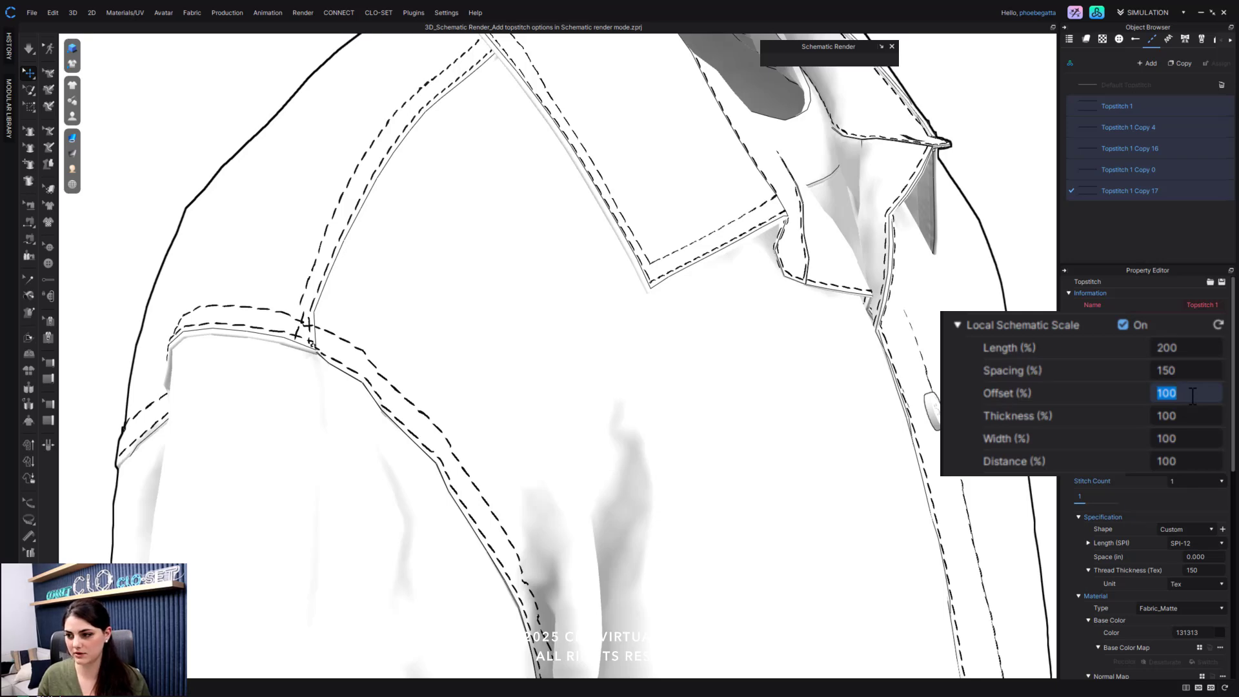
pyautogui.write('120')
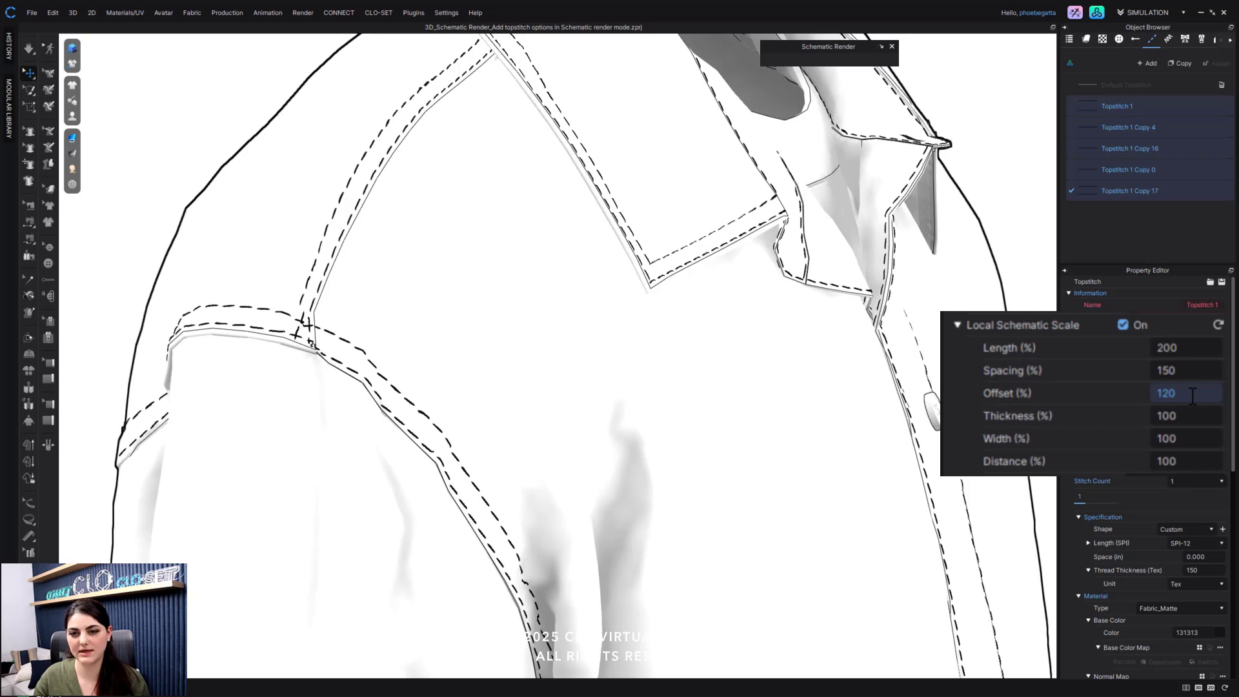
pyautogui.hotkey('shift', 'Tab')
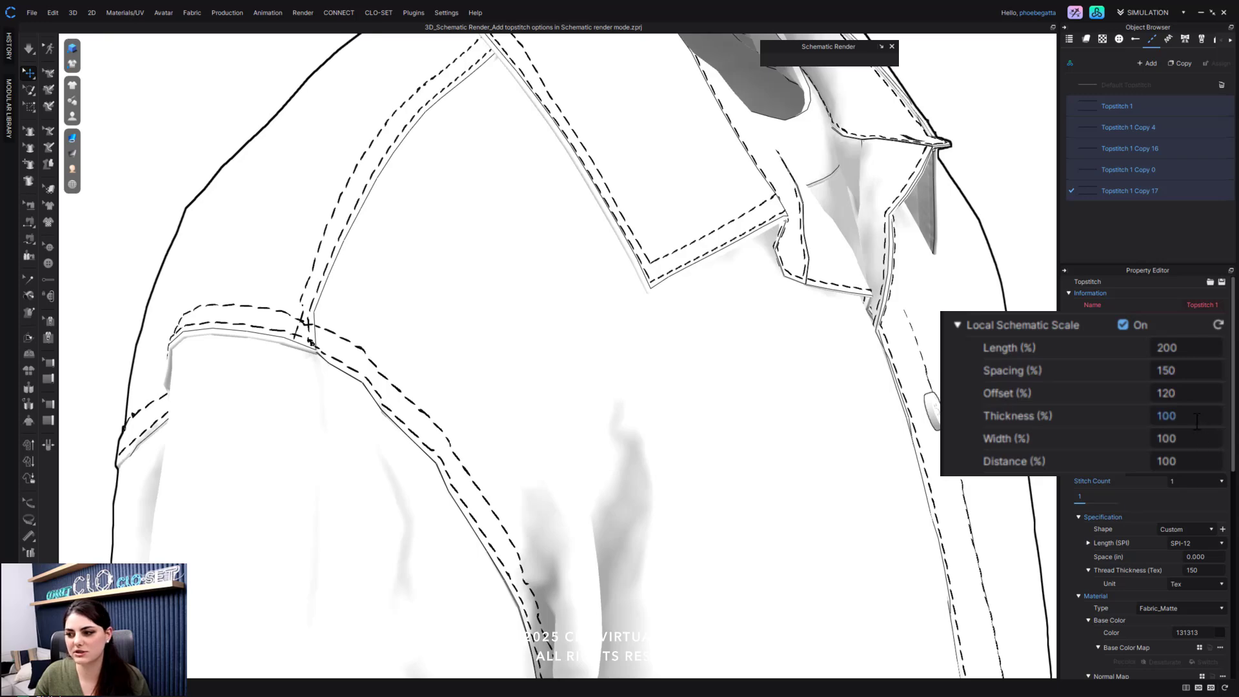
pyautogui.click(1202, 398)
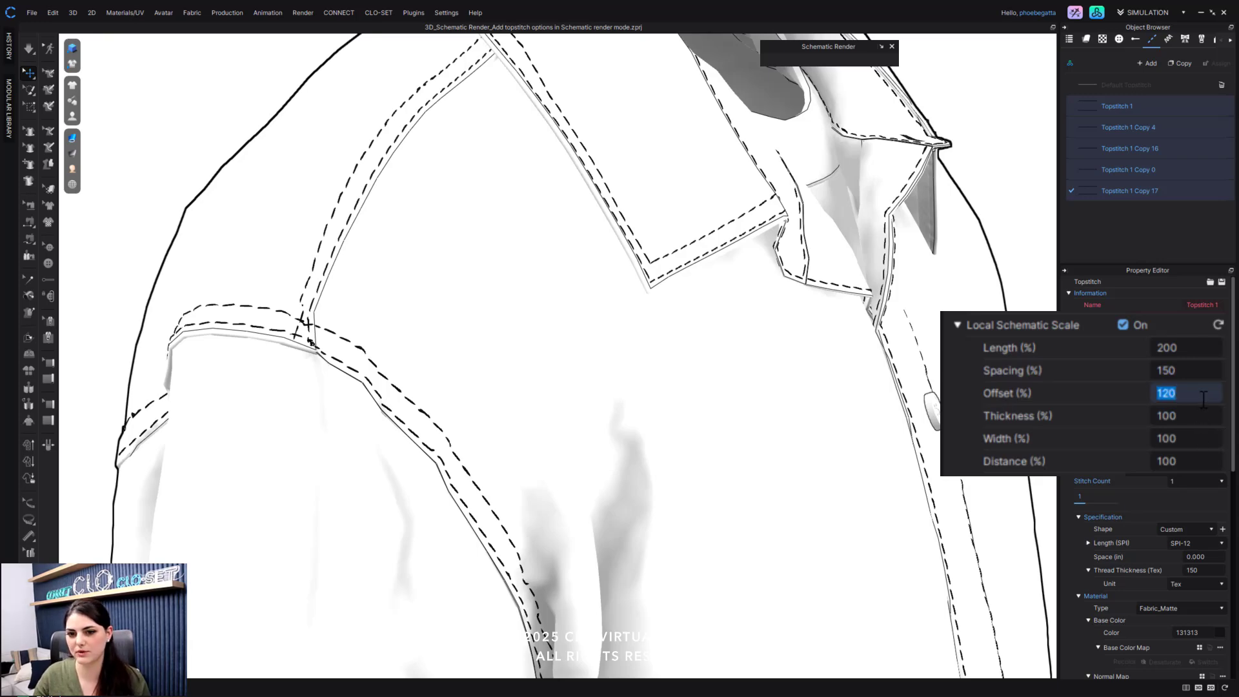
pyautogui.write('170')
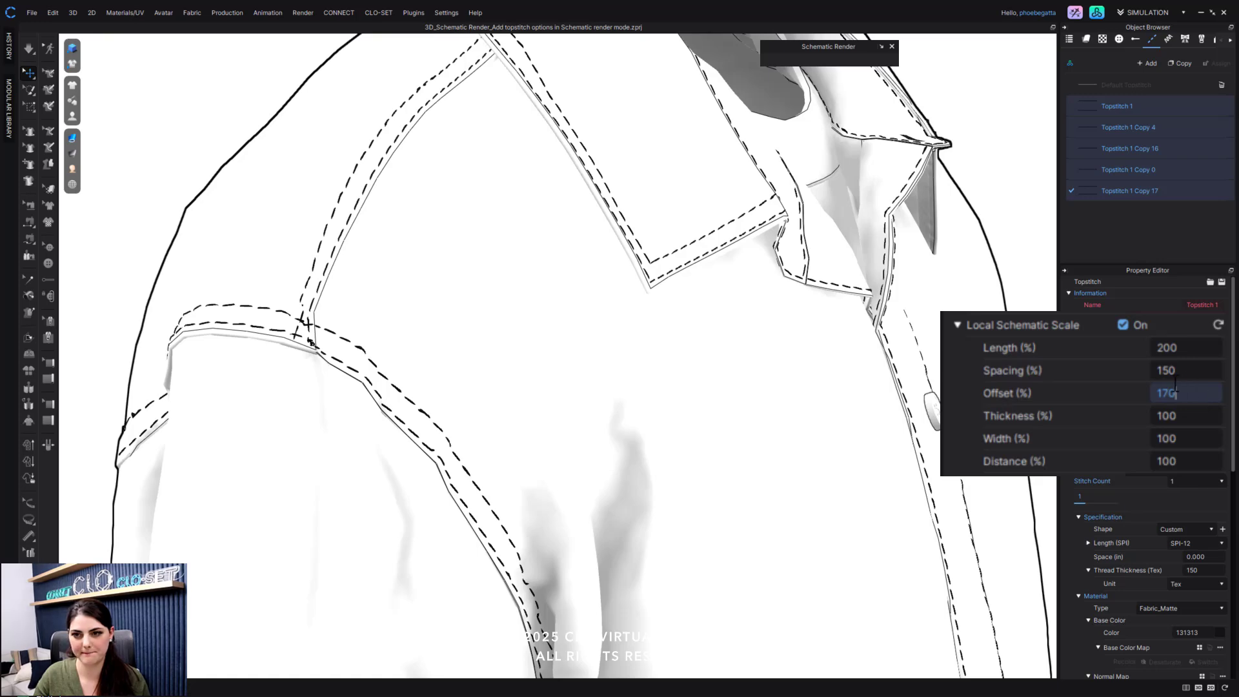
pyautogui.press('Return')
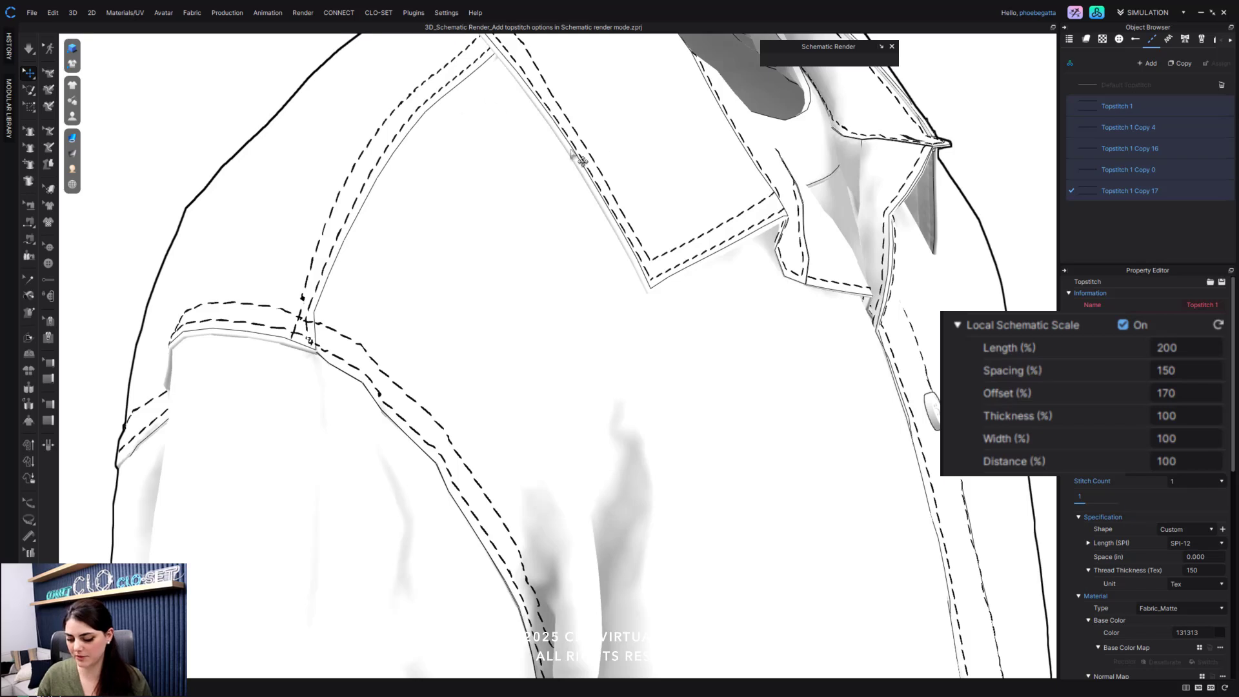
# Step: Set the selected topstitches' Local Schematic Scale offset back to 100%
pyautogui.doubleClick(1212, 392)
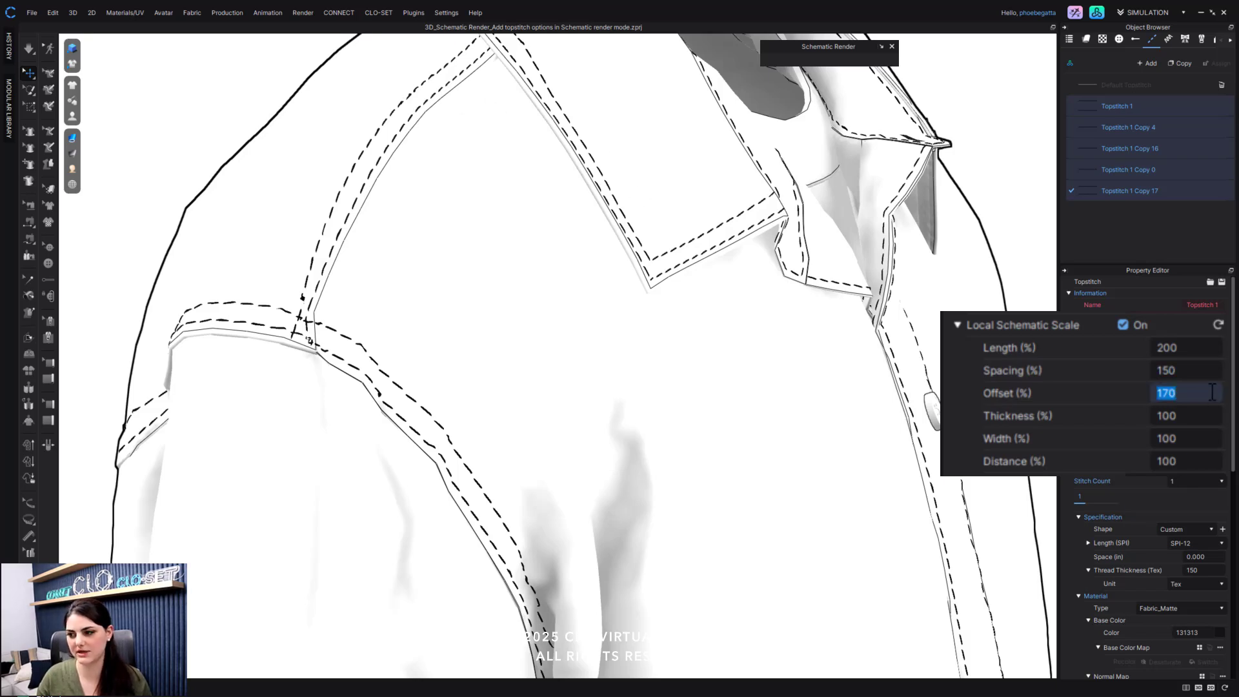
pyautogui.write('100')
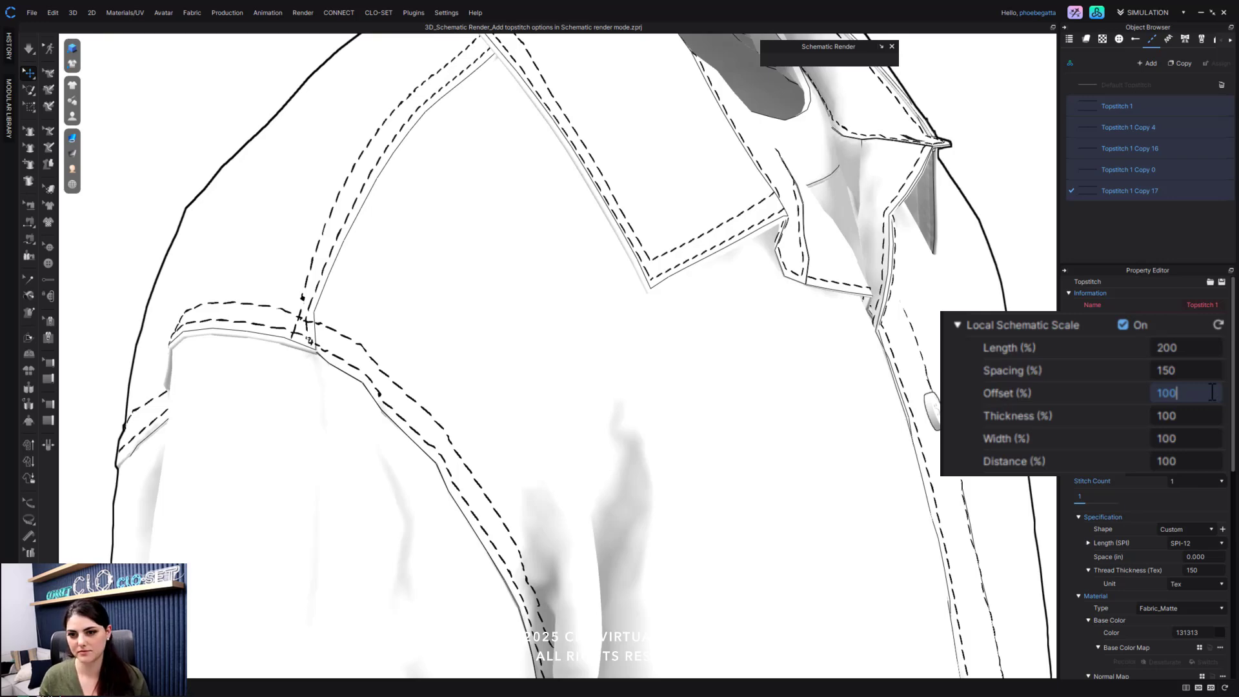
pyautogui.press('Return')
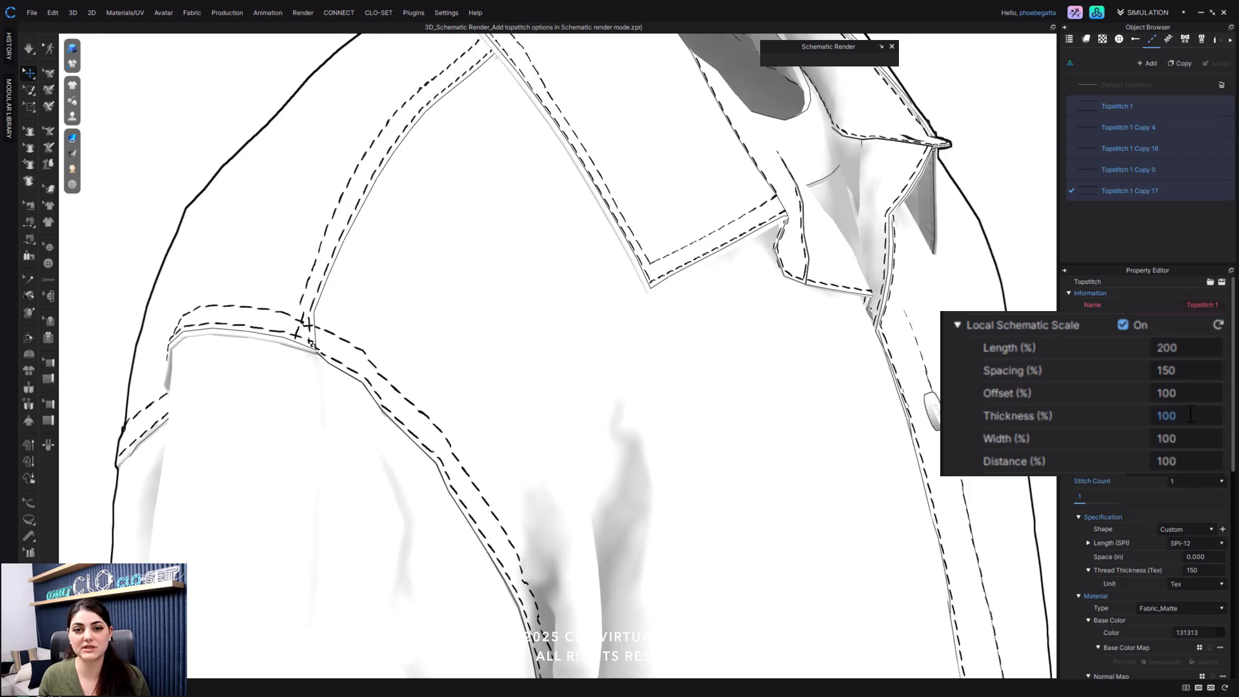
# Step: Set the selected topstitches' Local Schematic Scale thickness to 170% and check the stitching from the shirt's front
pyautogui.click(1191, 414)
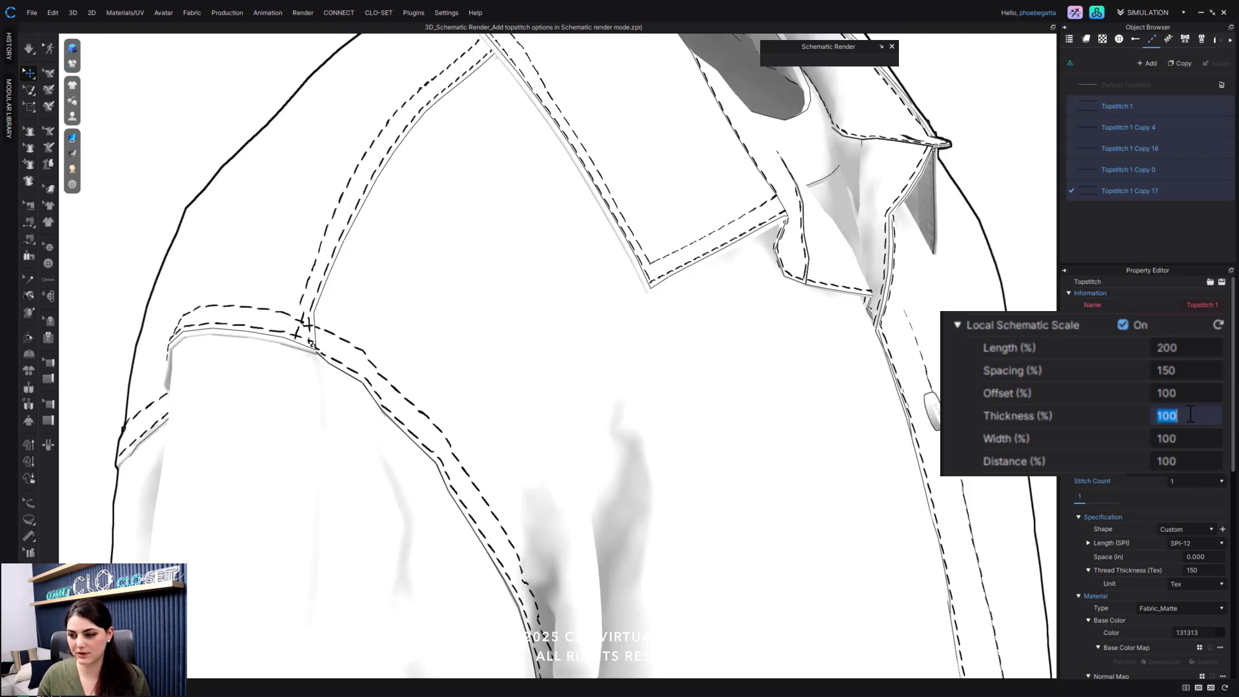
pyautogui.write('170')
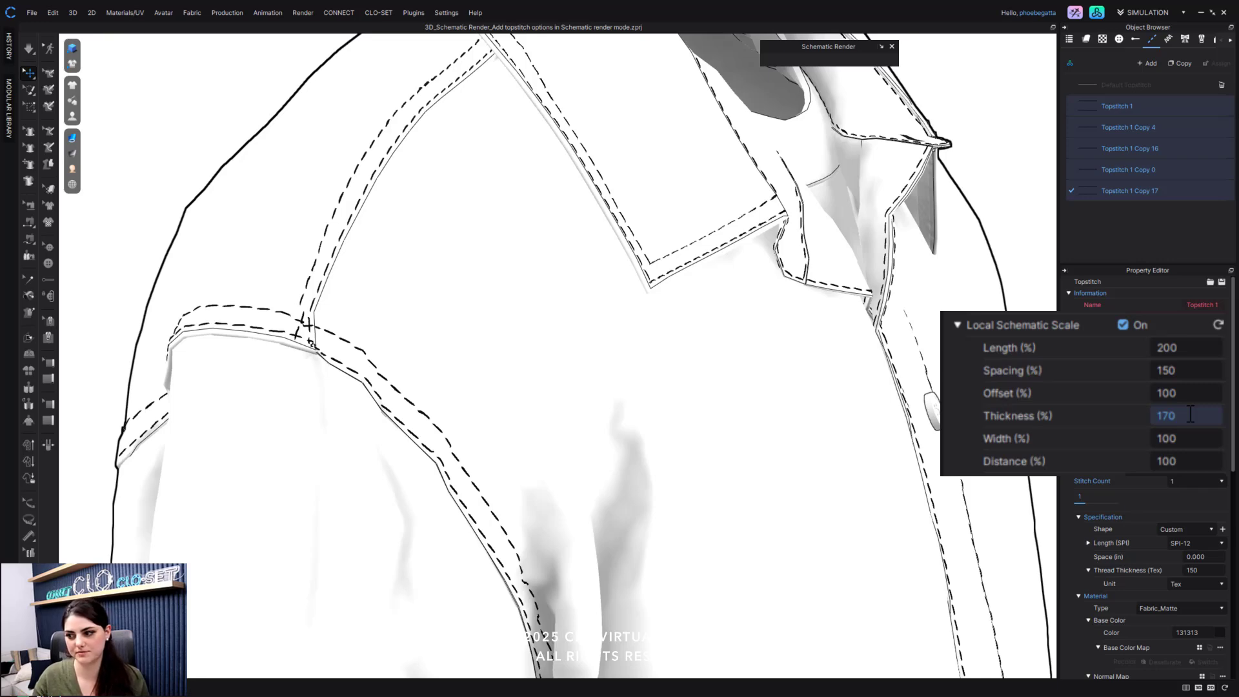
pyautogui.press('Return')
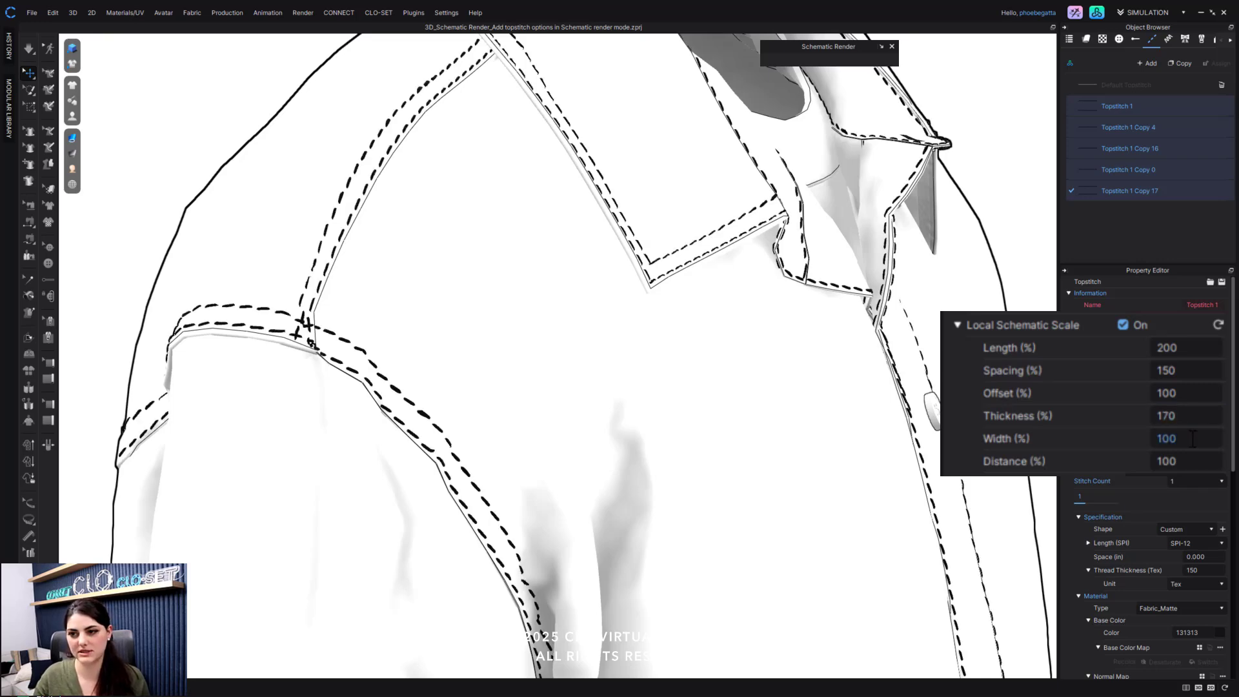
pyautogui.scroll(-1, 727, 404)
pyautogui.scroll(-3, 727, 404)
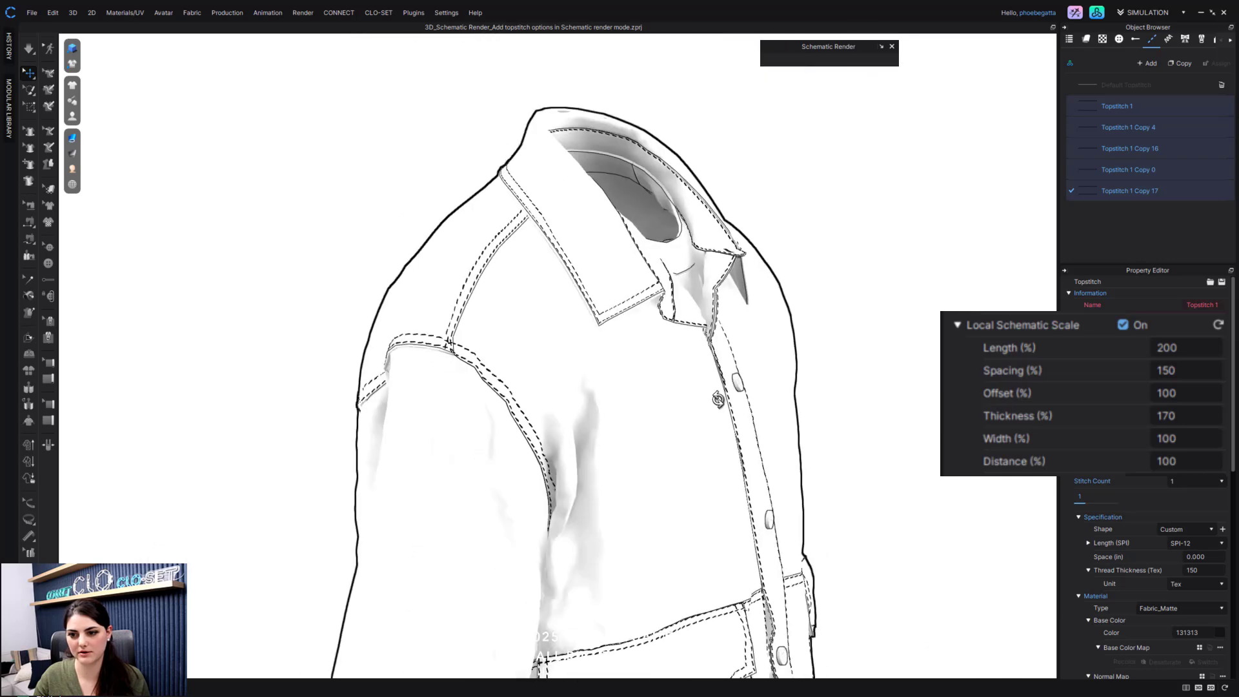
pyautogui.moveTo(661, 404); pyautogui.dragTo(597, 374, button='right')
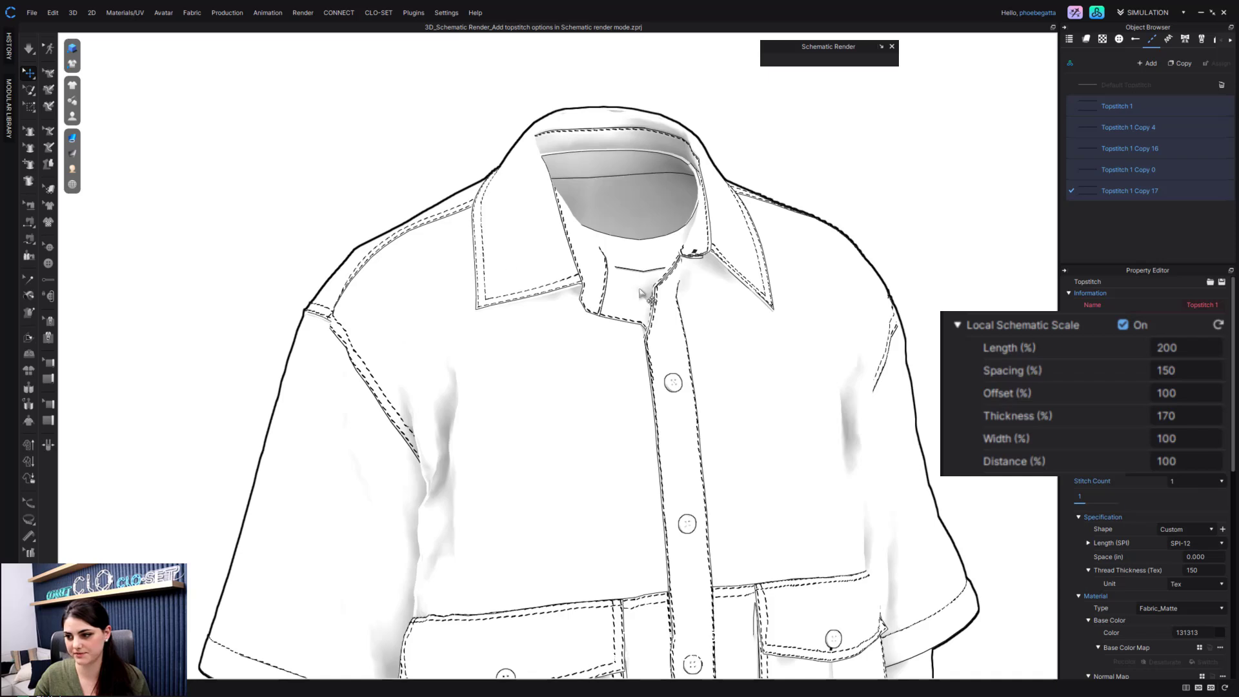
# Step: Set the selected topstitches' Local Schematic Scale width to 115%
pyautogui.doubleClick(1206, 438)
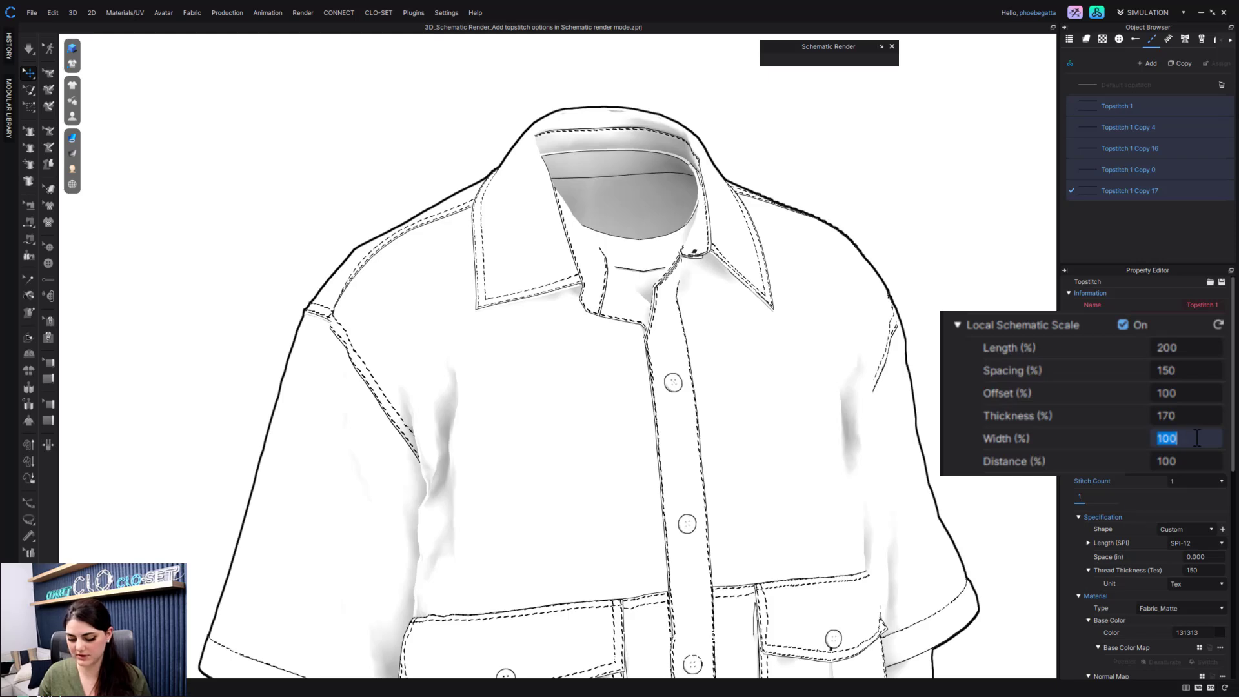
pyautogui.write('115')
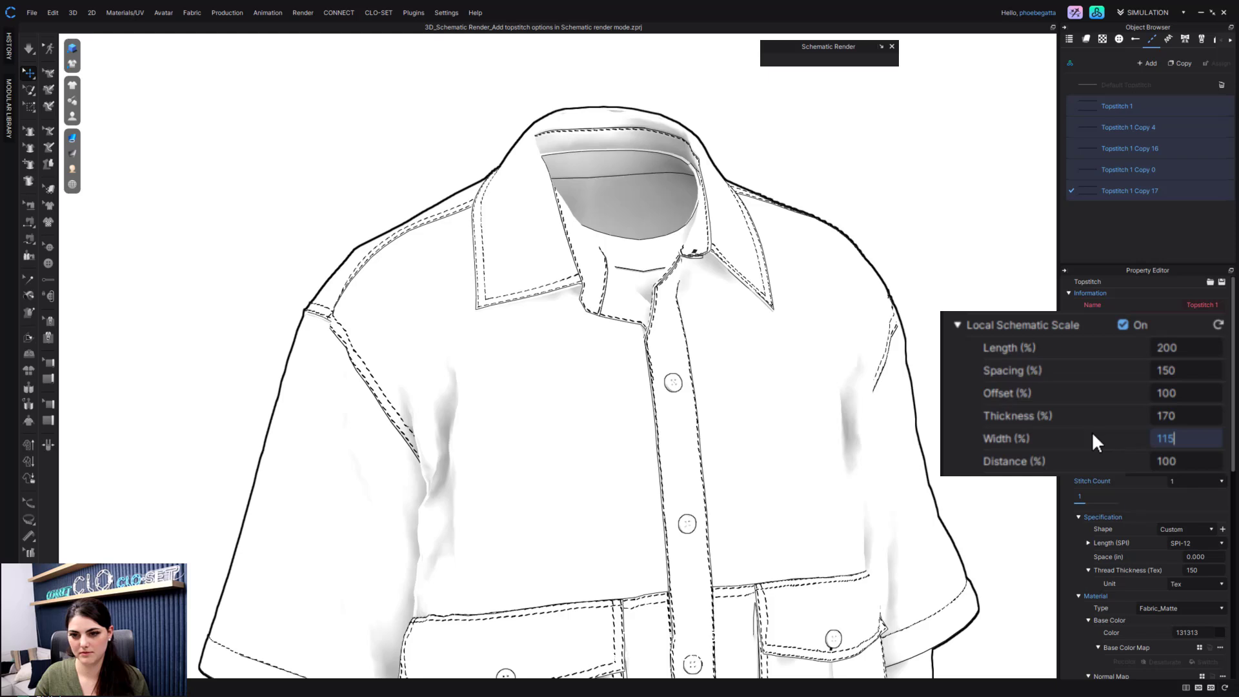
pyautogui.press('Return')
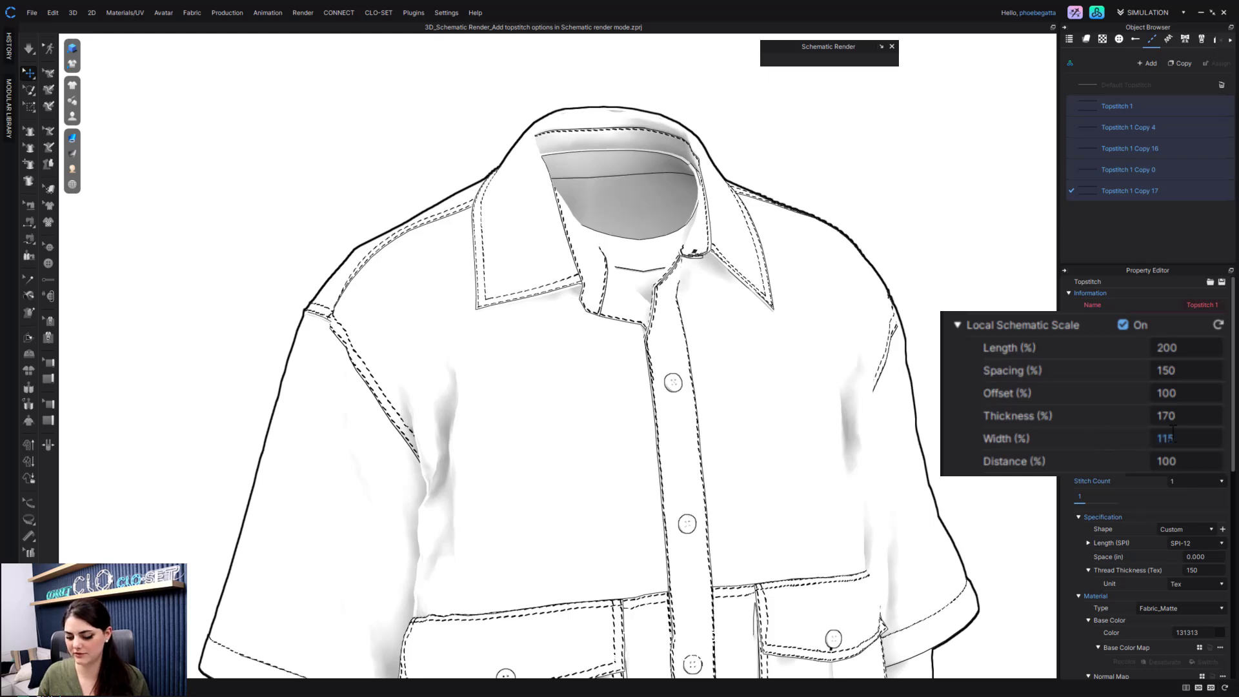
# Step: Try a Local Schematic Scale width of 200% on the selected topstitches and restore it to 115%
pyautogui.click(1173, 433)
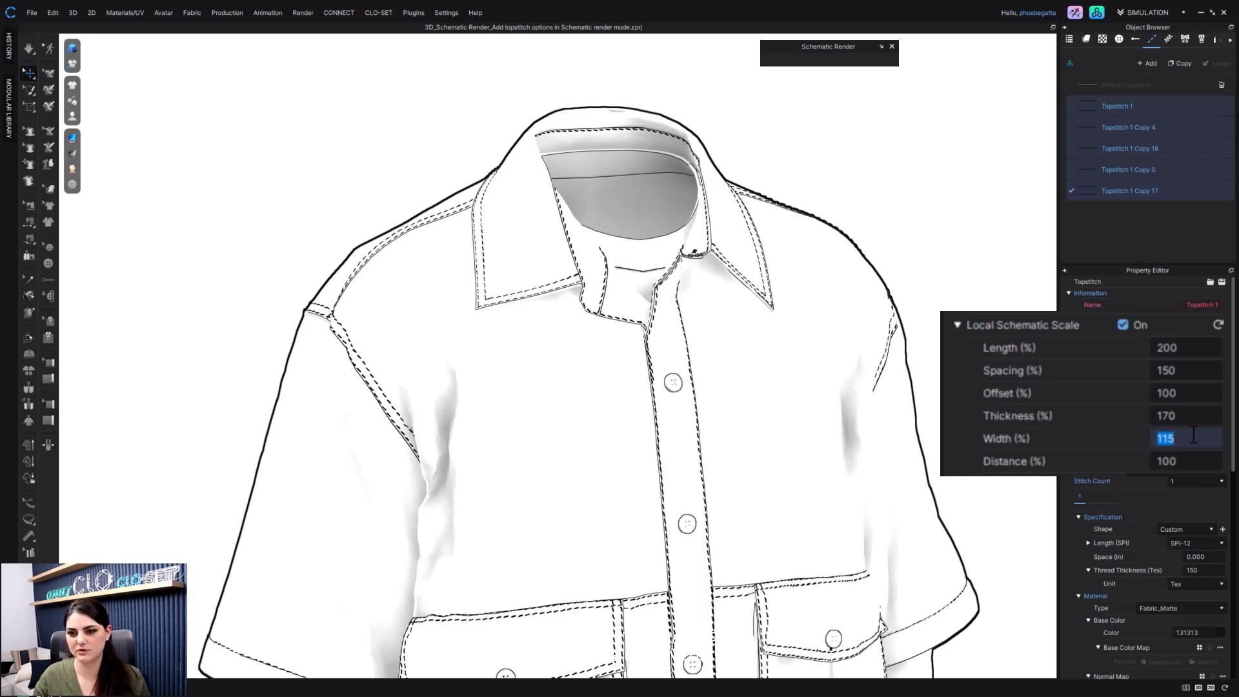
pyautogui.write('200')
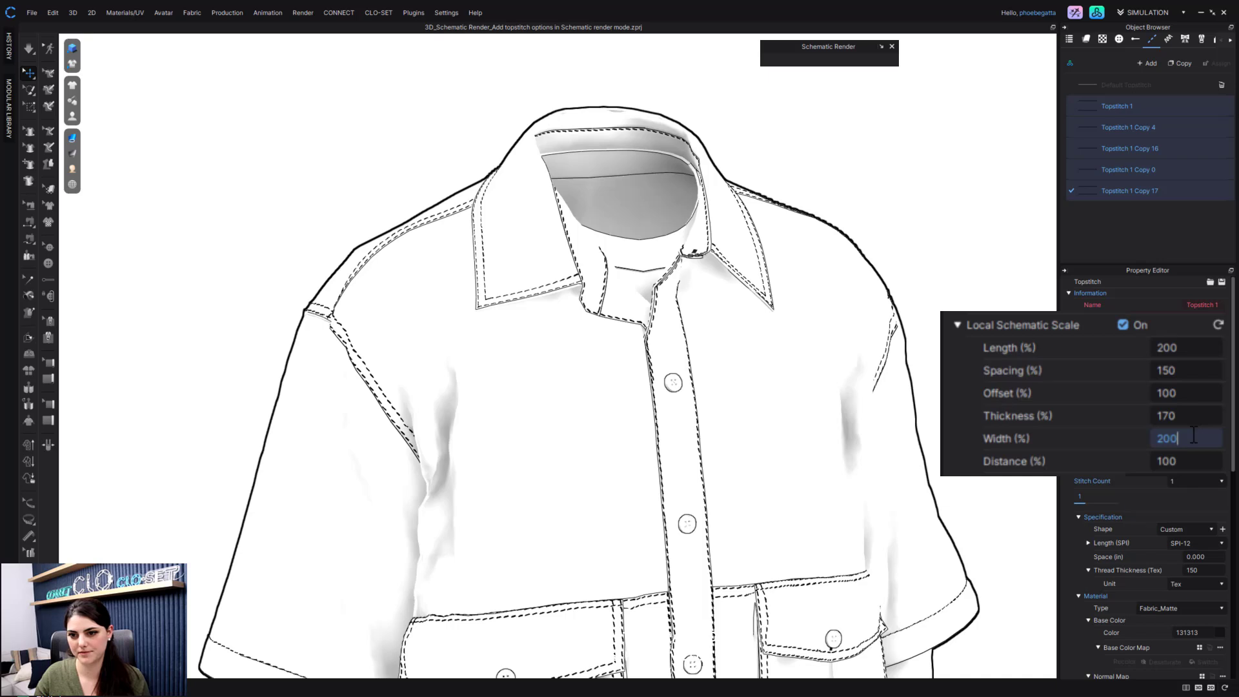
pyautogui.press('Return')
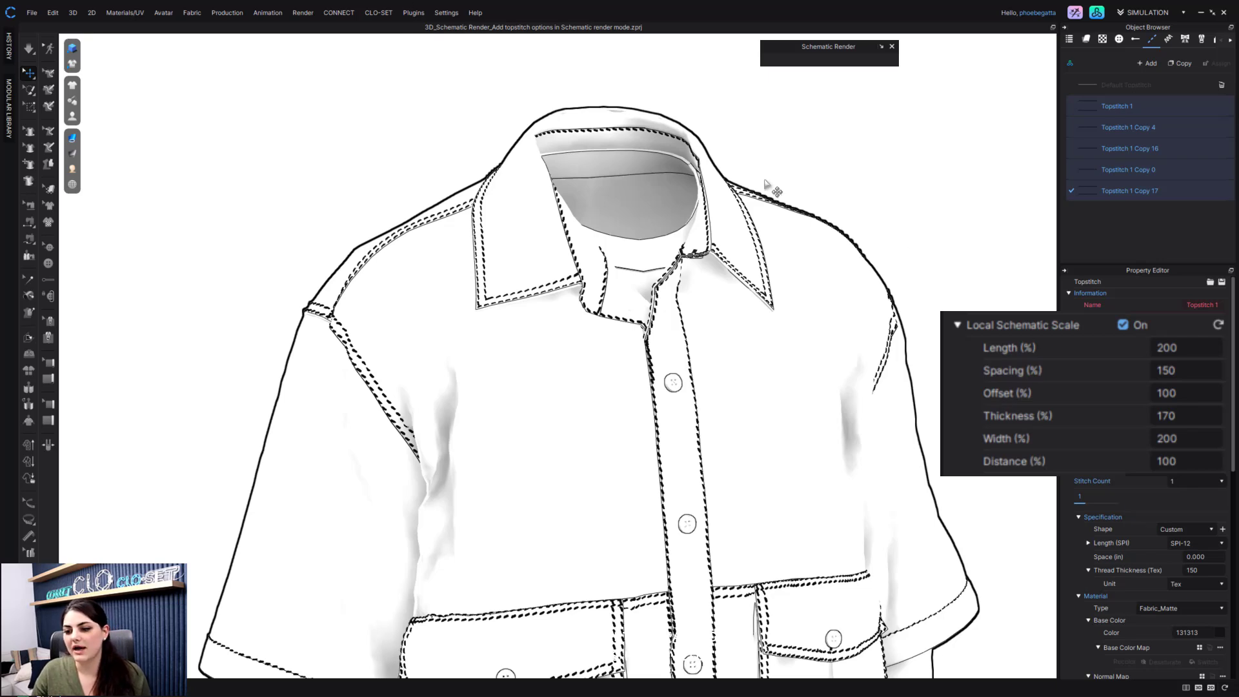
pyautogui.click(1185, 439)
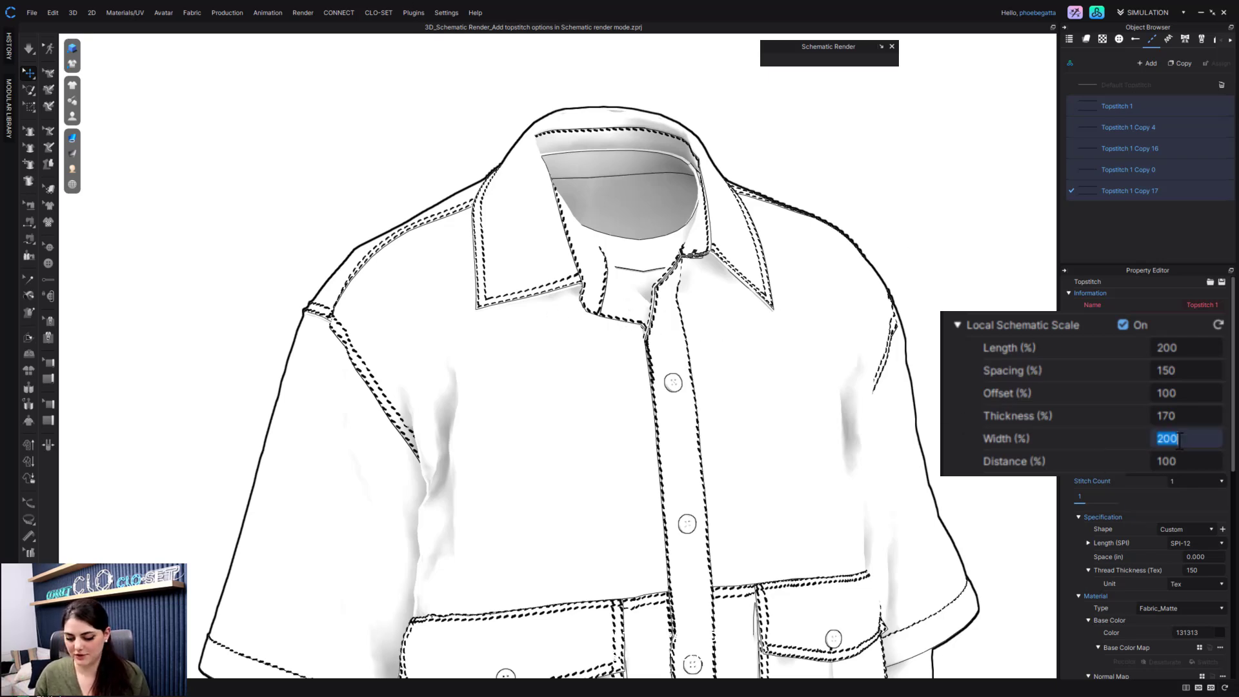
pyautogui.write('115')
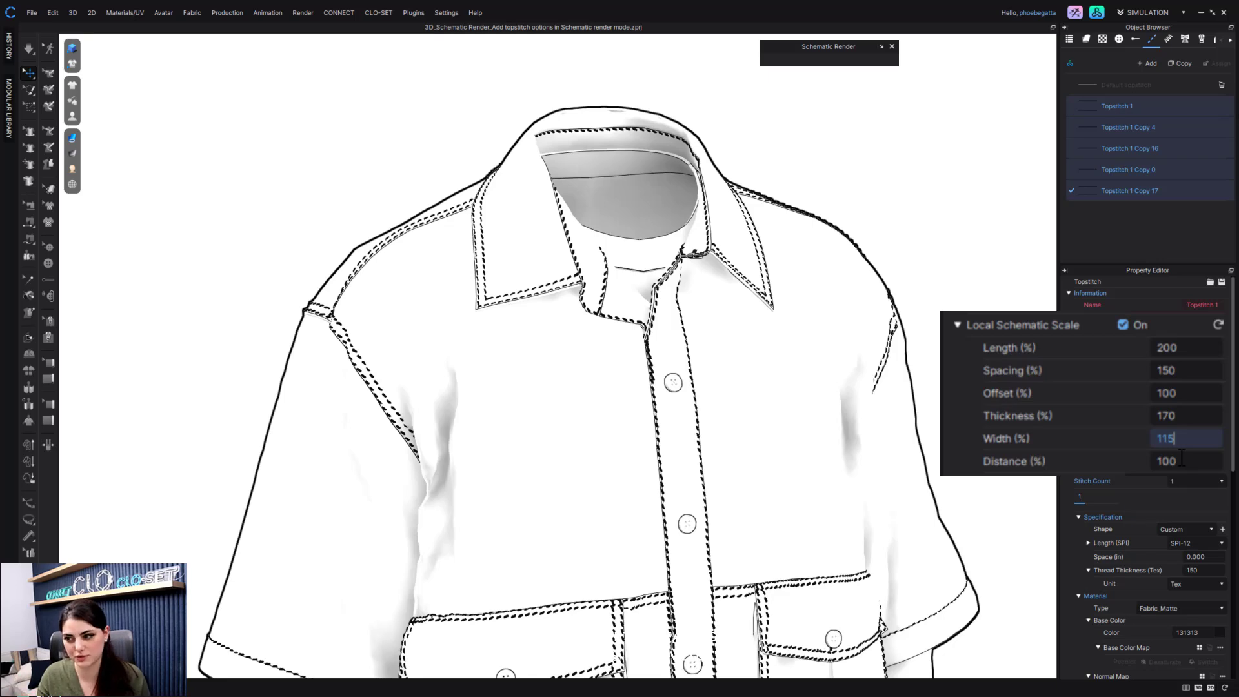
pyautogui.press('Return')
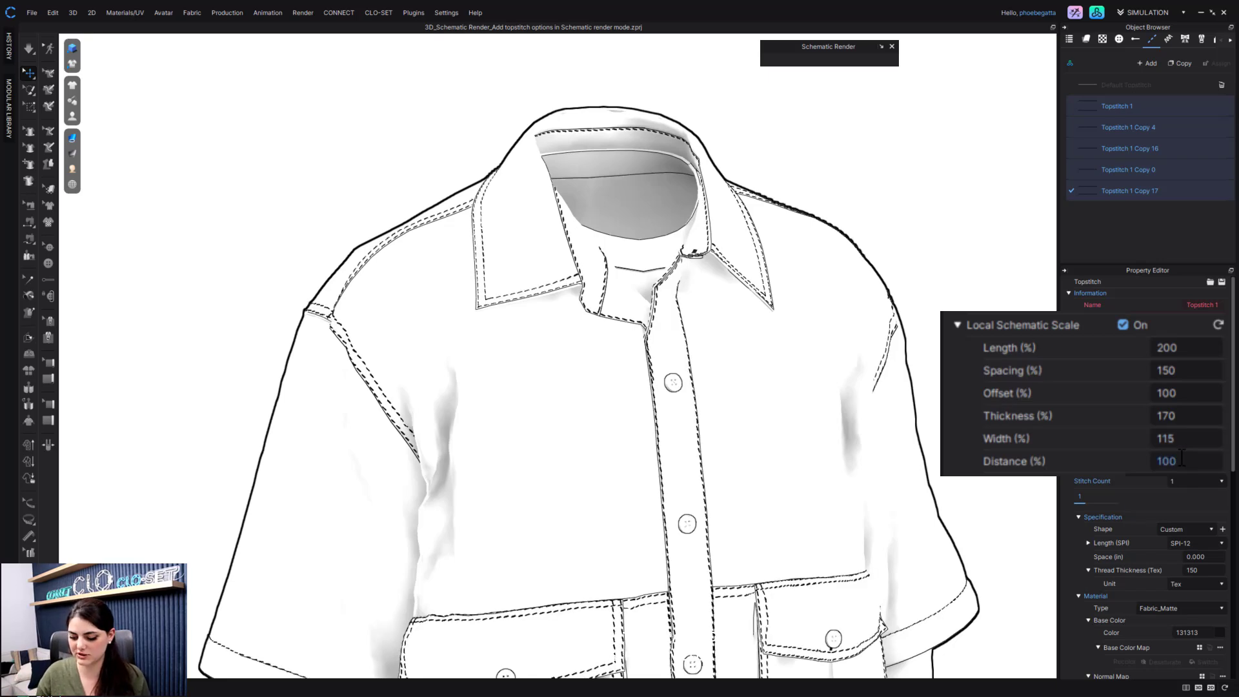
# Step: Try a Local Schematic Scale distance of 170% on the selected topstitches and restore it to 100%
pyautogui.click(1182, 459)
pyautogui.write('170')
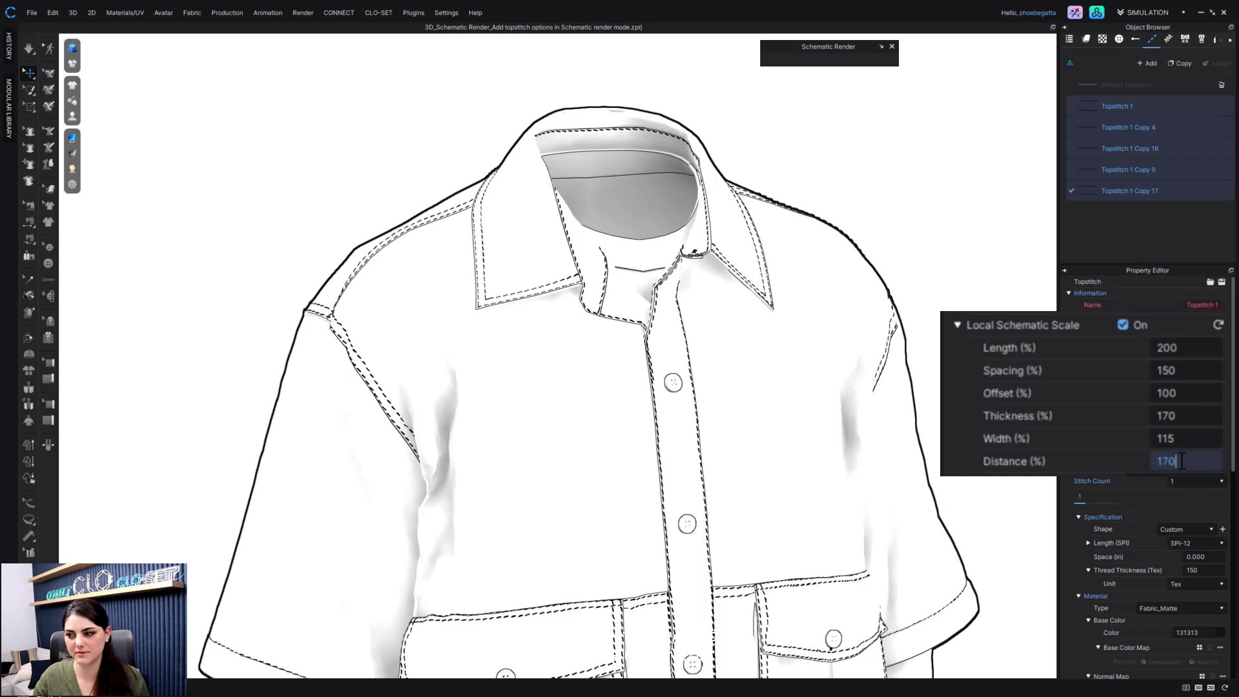
pyautogui.press('Return')
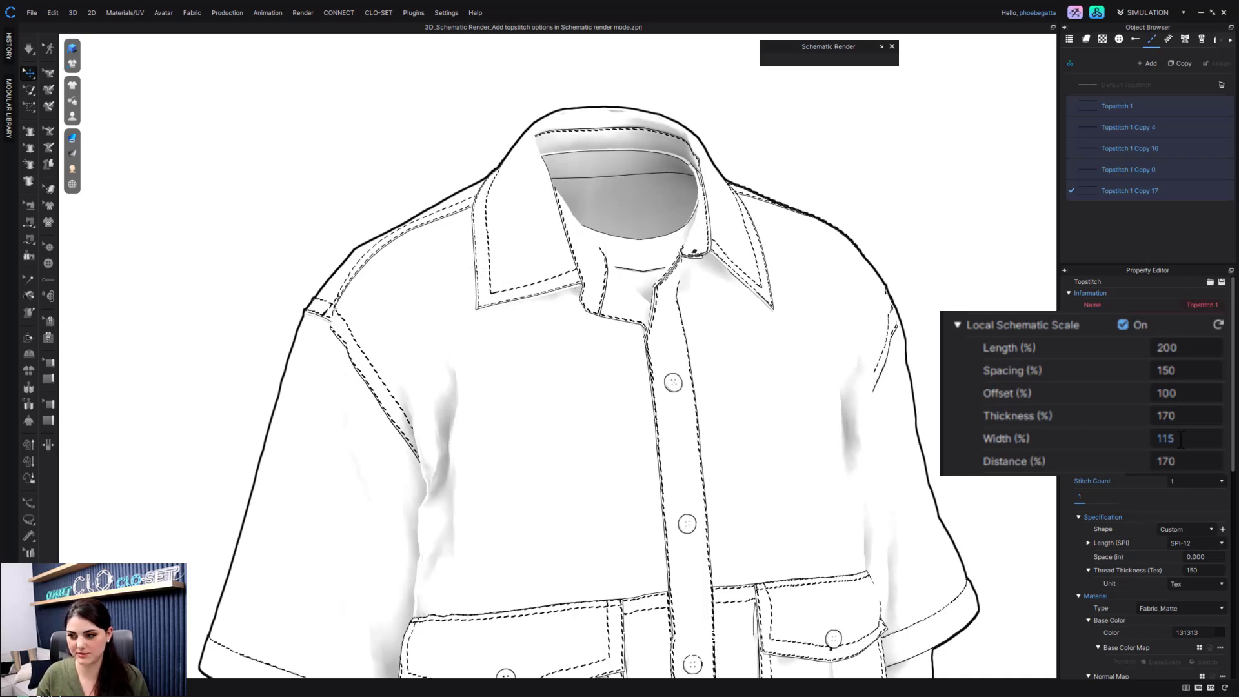
pyautogui.doubleClick(1185, 459)
pyautogui.write('00')
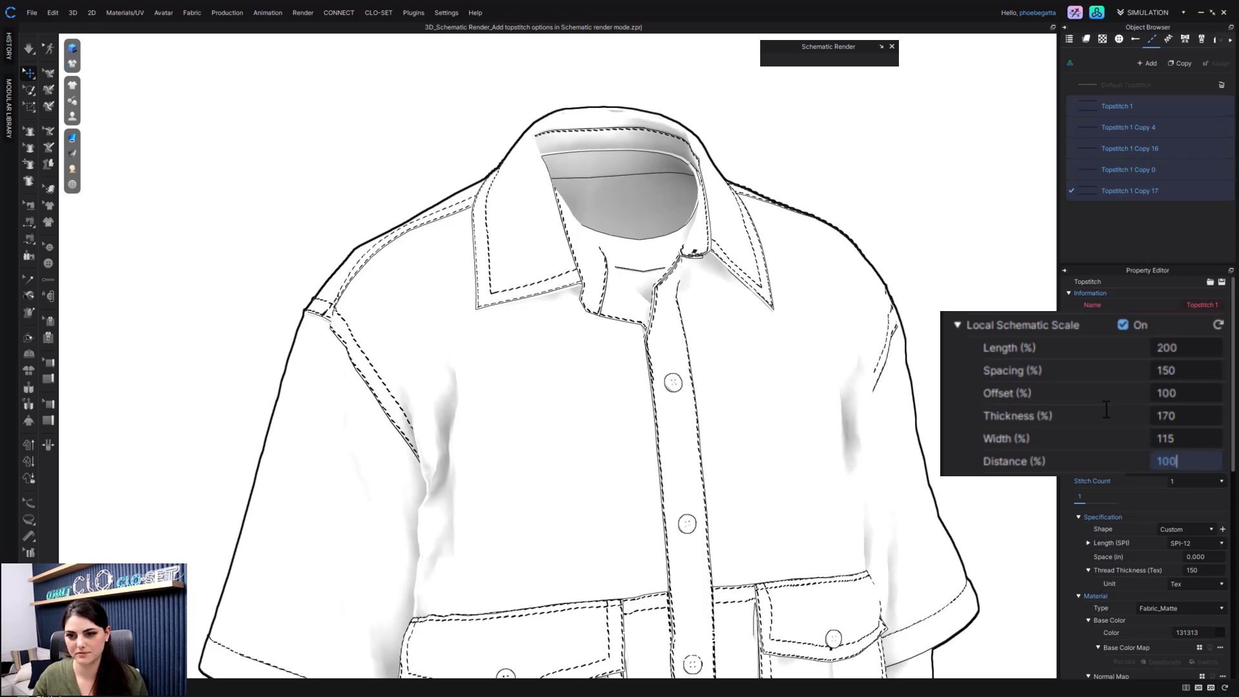
pyautogui.press('Return')
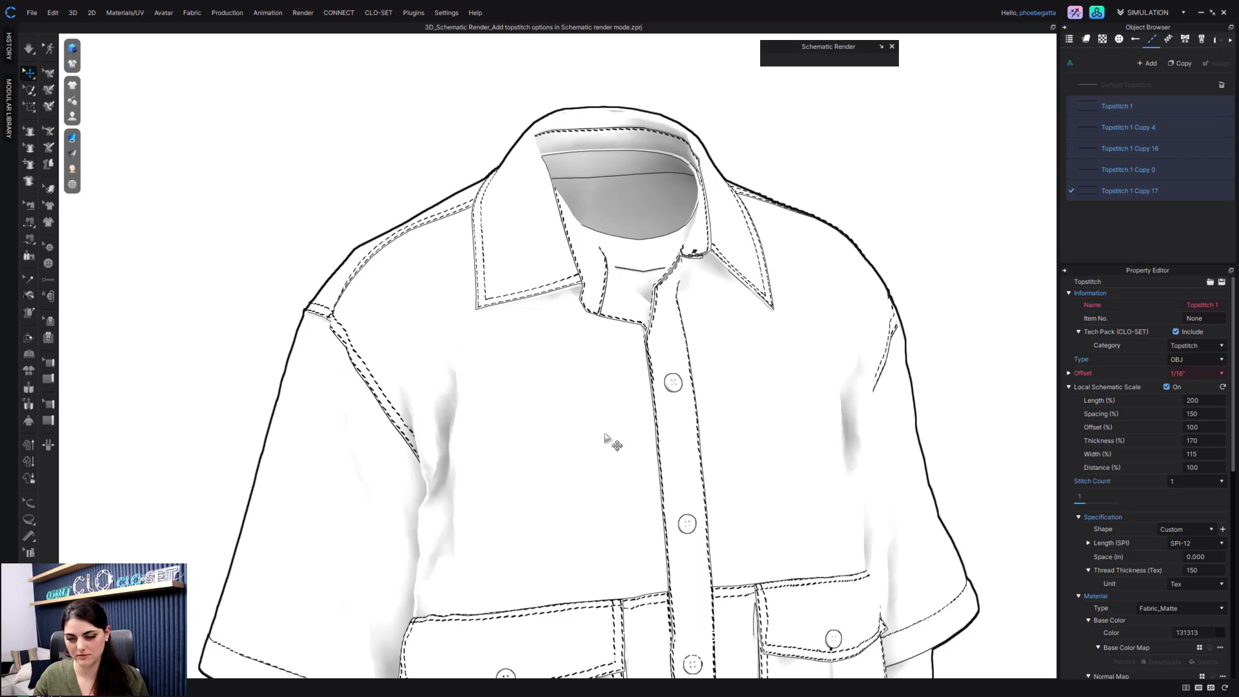
# Step: Check the stitching across the whole shirt front and select only Topstitch 1 Copy 4, Copy 16 and Copy 0
pyautogui.scroll(-5, 606, 447)
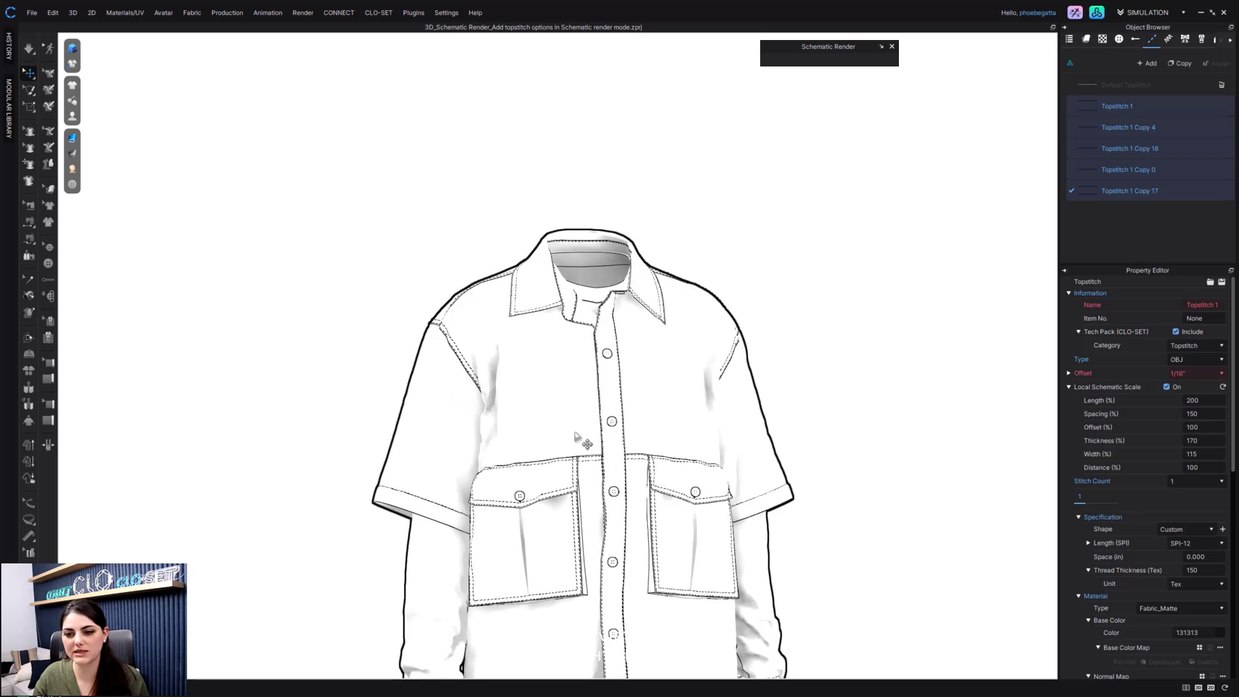
pyautogui.moveTo(580, 434); pyautogui.dragTo(546, 387, button='middle')
pyautogui.moveTo(546, 387)
pyautogui.mouseDown(button='right')
pyautogui.moveTo(534, 379)
pyautogui.moveTo(542, 362)
pyautogui.moveTo(542, 374)
pyautogui.moveTo(567, 376)
pyautogui.moveTo(534, 386)
pyautogui.mouseUp(button='right')
pyautogui.scroll(-3, 549, 388)
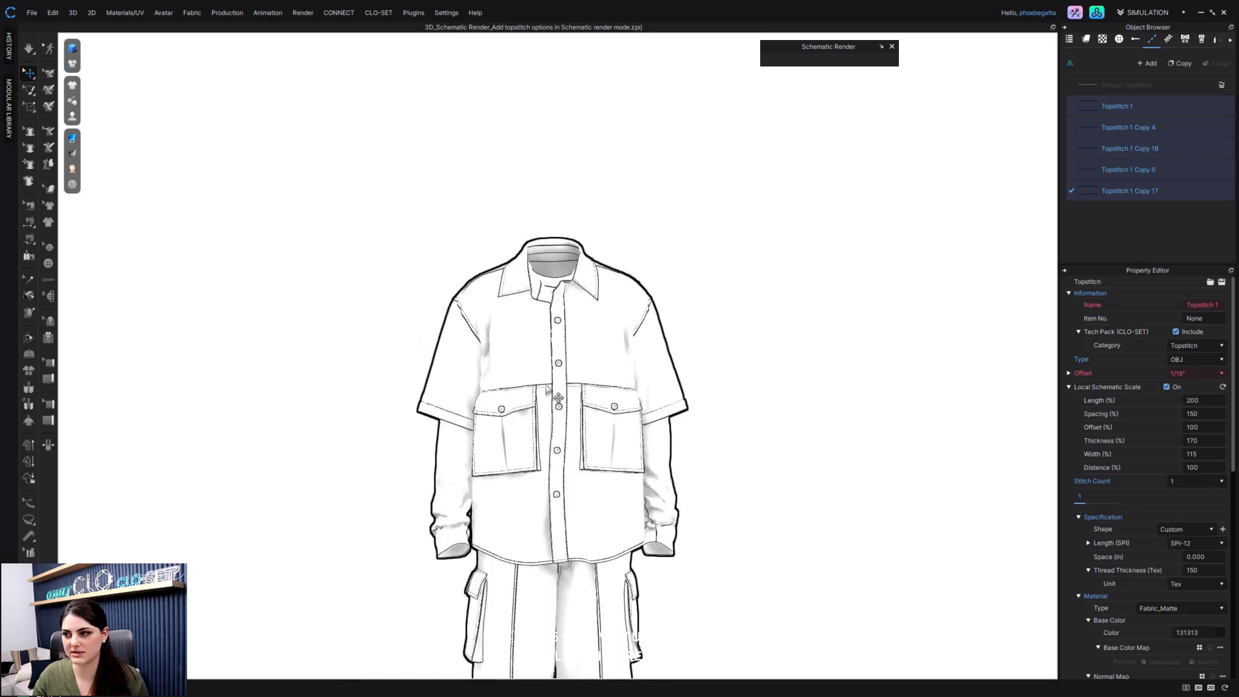
pyautogui.scroll(3, 552, 383)
pyautogui.scroll(2, 552, 383)
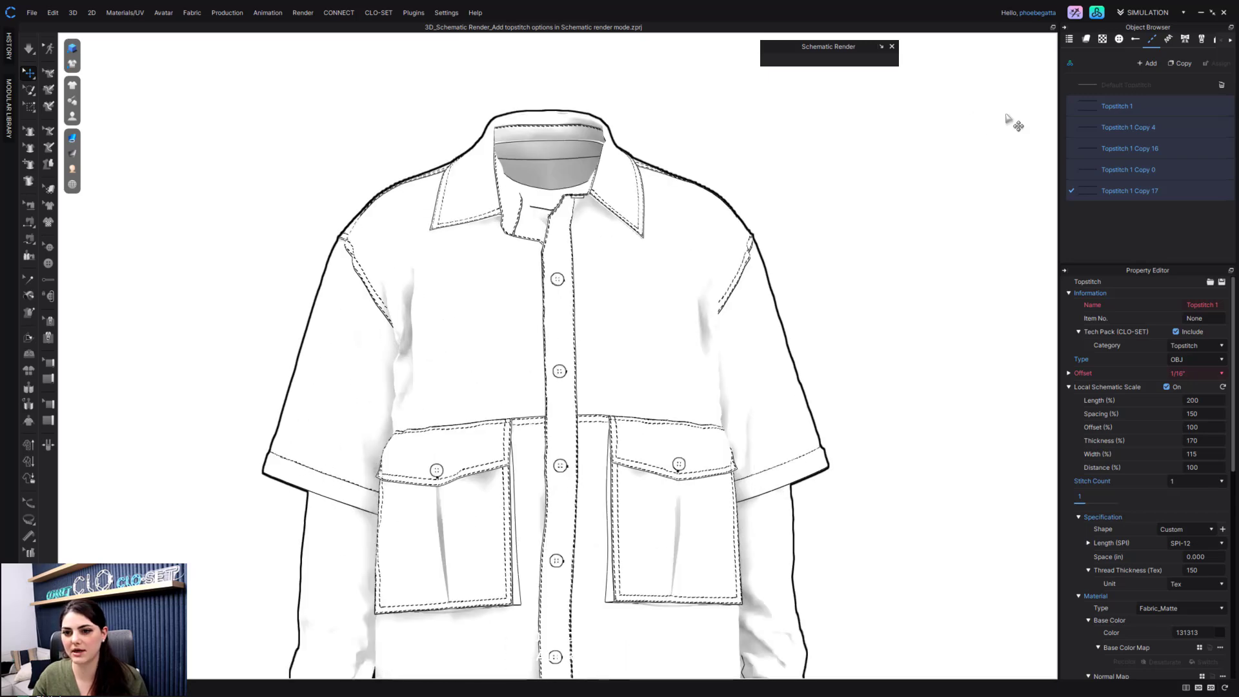
pyautogui.click(857, 236)
pyautogui.click(1155, 147)
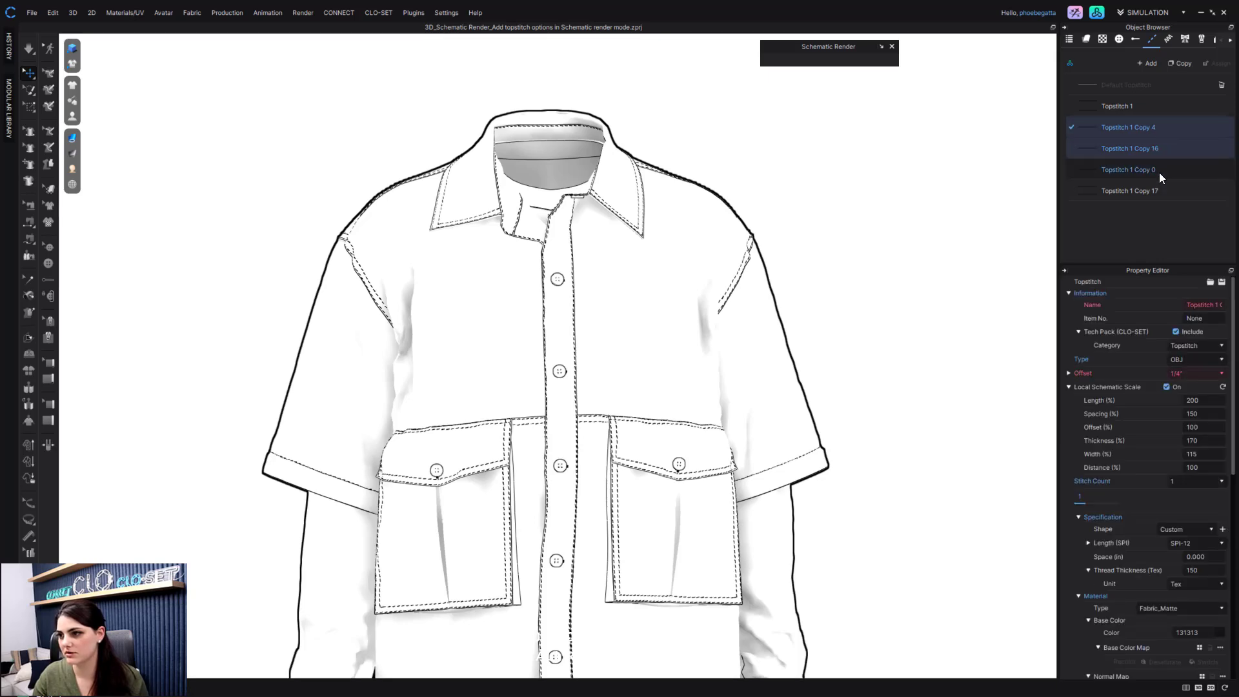
pyautogui.keyDown('ctrl'); pyautogui.click(1158, 171); pyautogui.keyUp('ctrl')
pyautogui.keyDown('ctrl'); pyautogui.click(1159, 129); pyautogui.keyUp('ctrl')
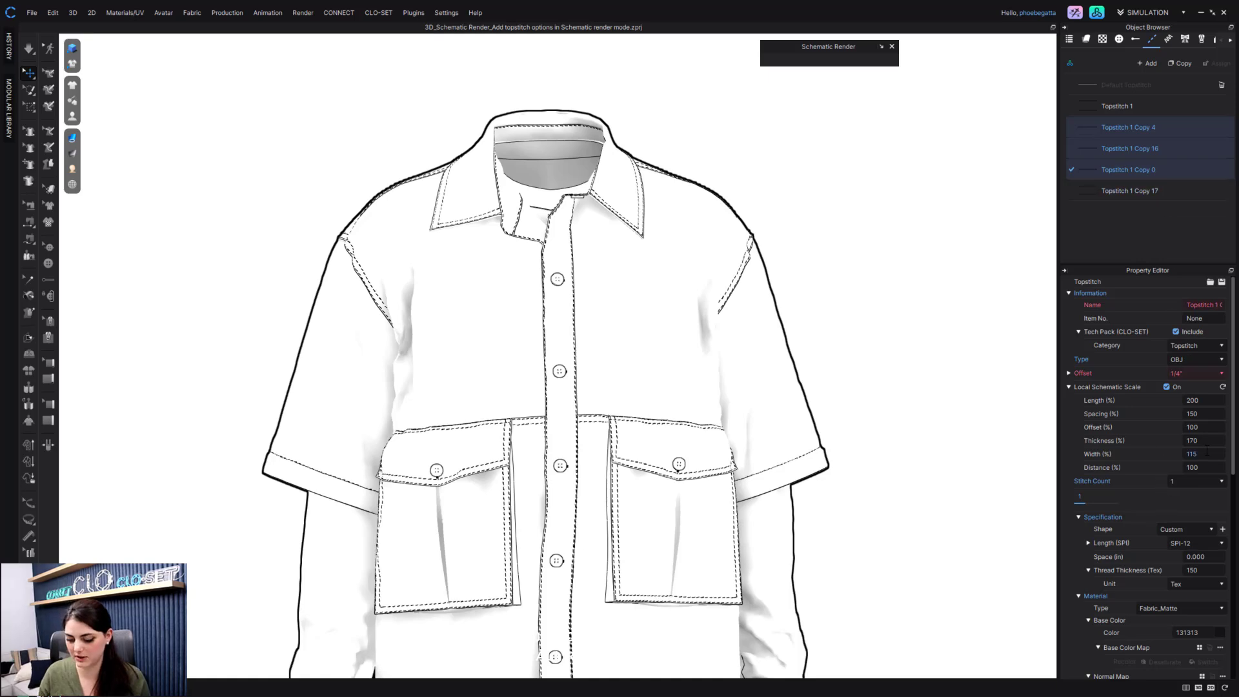
# Step: Try Local Schematic Scale offsets of 115% and 150% on the three selected topstitches
pyautogui.click(1203, 428)
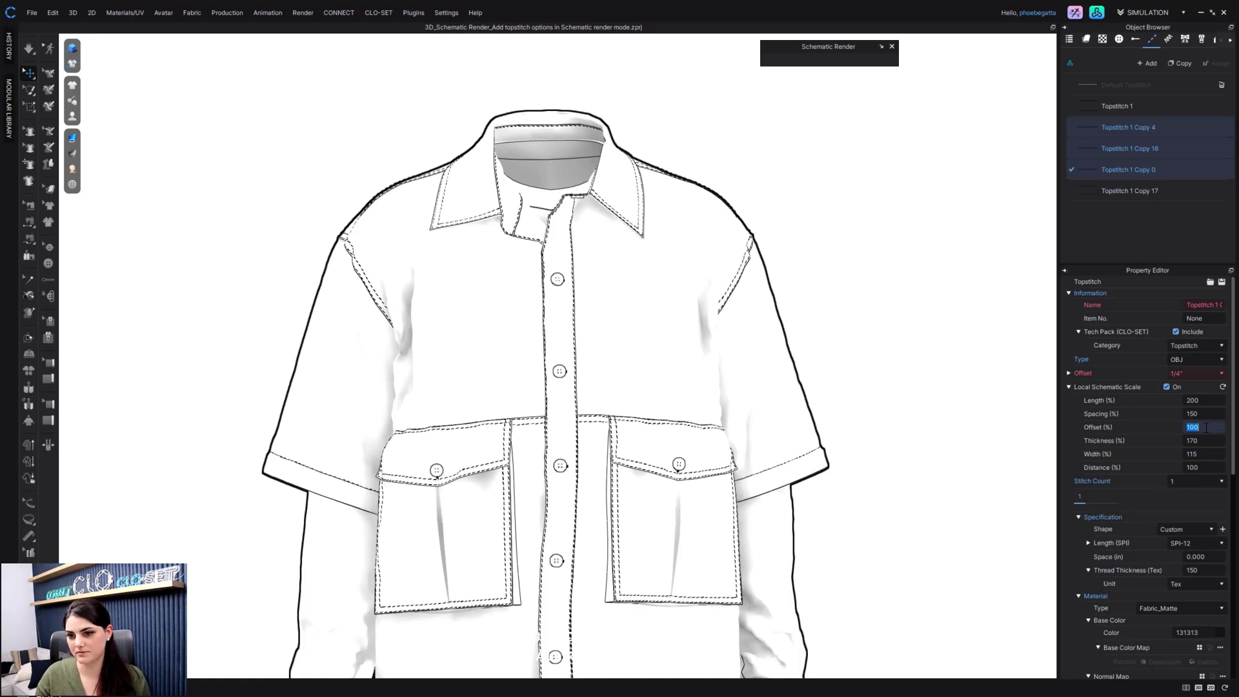
pyautogui.write('11')
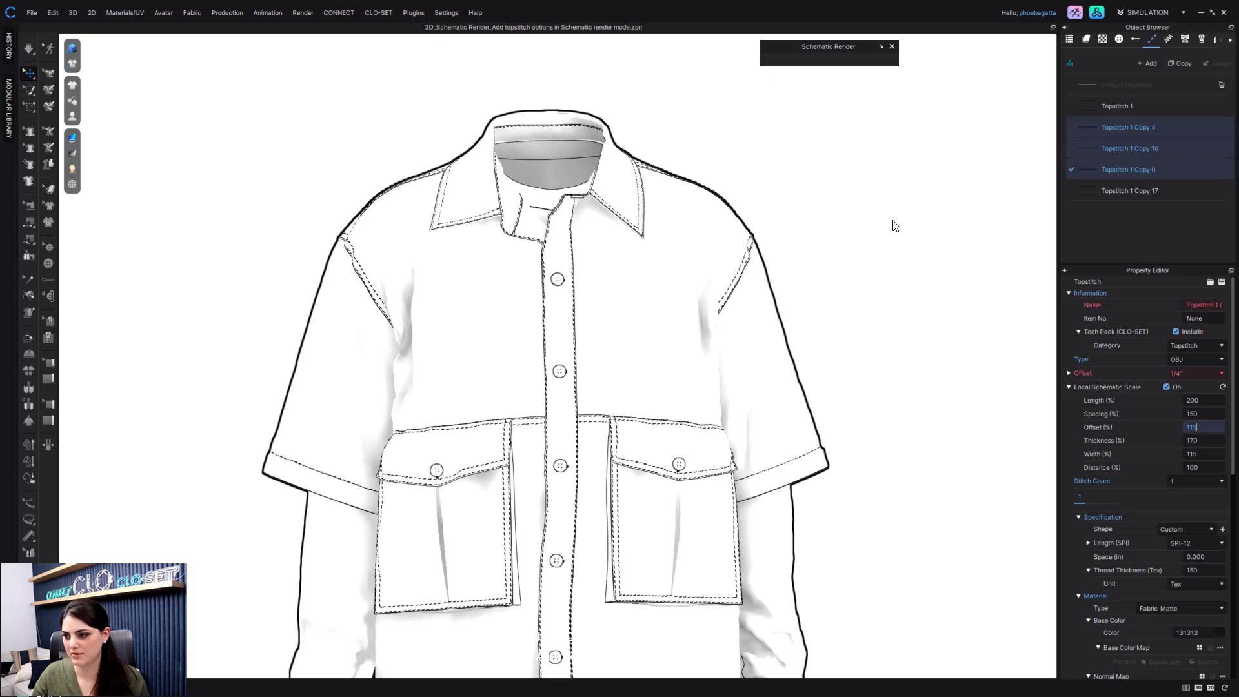
pyautogui.write('5')
pyautogui.press('Return')
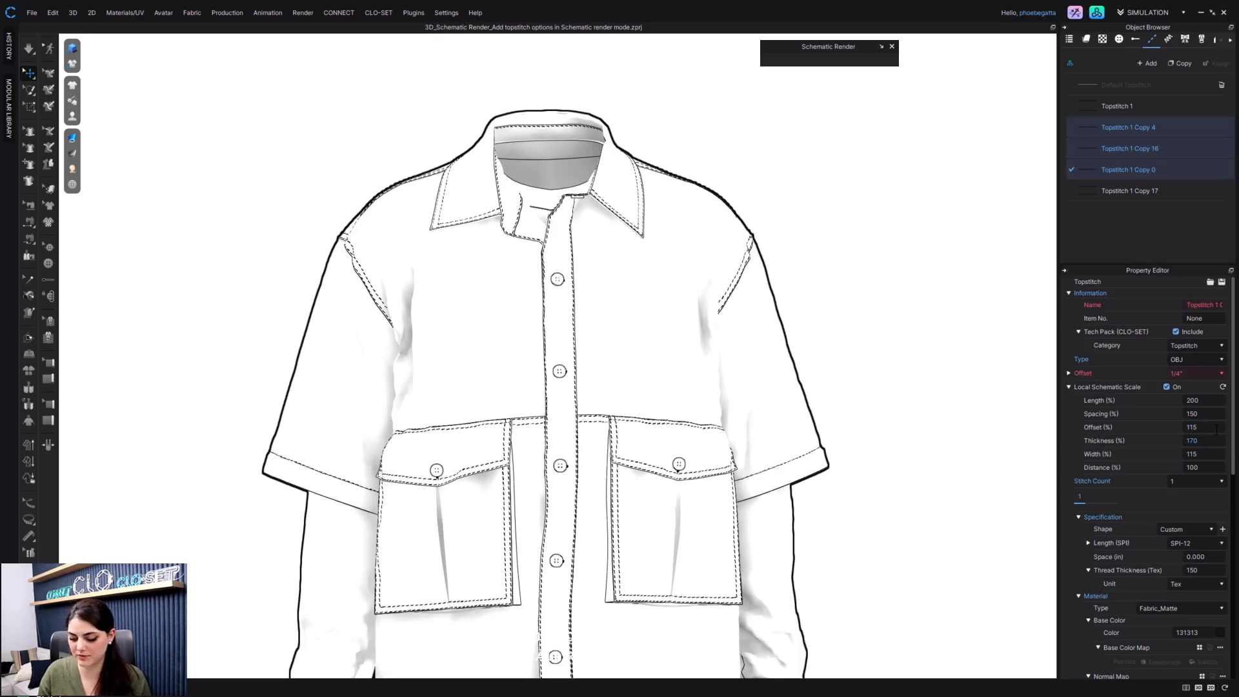
pyautogui.doubleClick(1213, 426)
pyautogui.write('12')
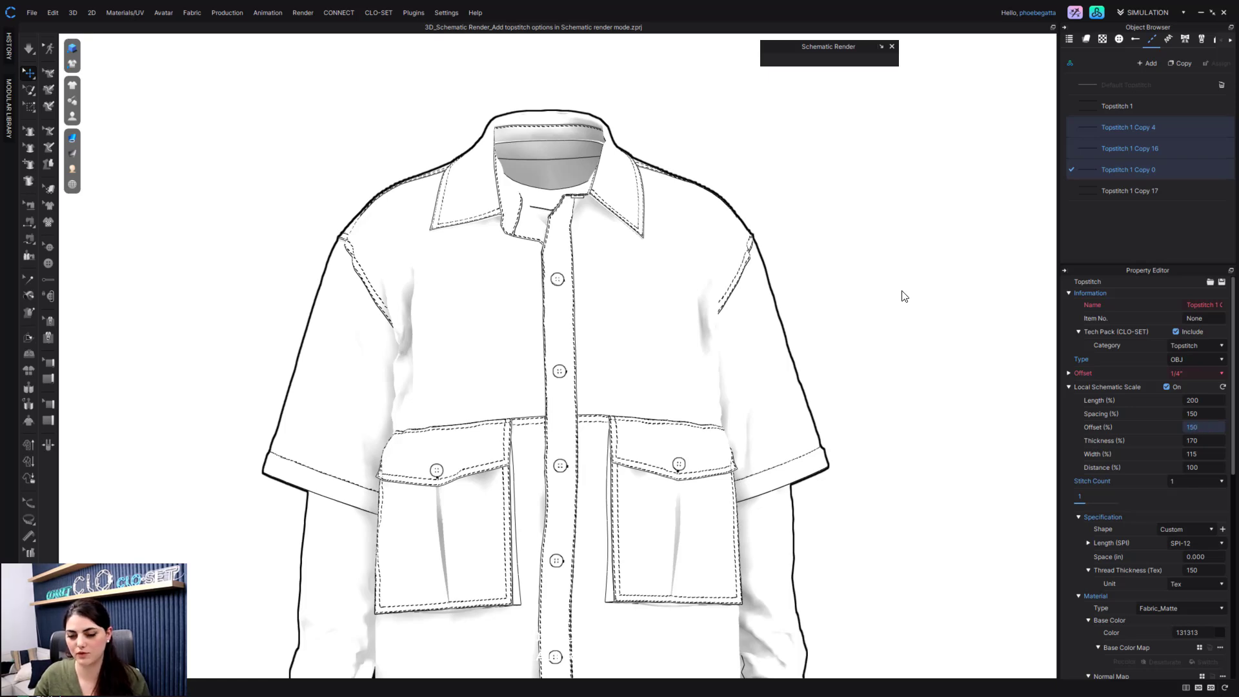
pyautogui.press('Return')
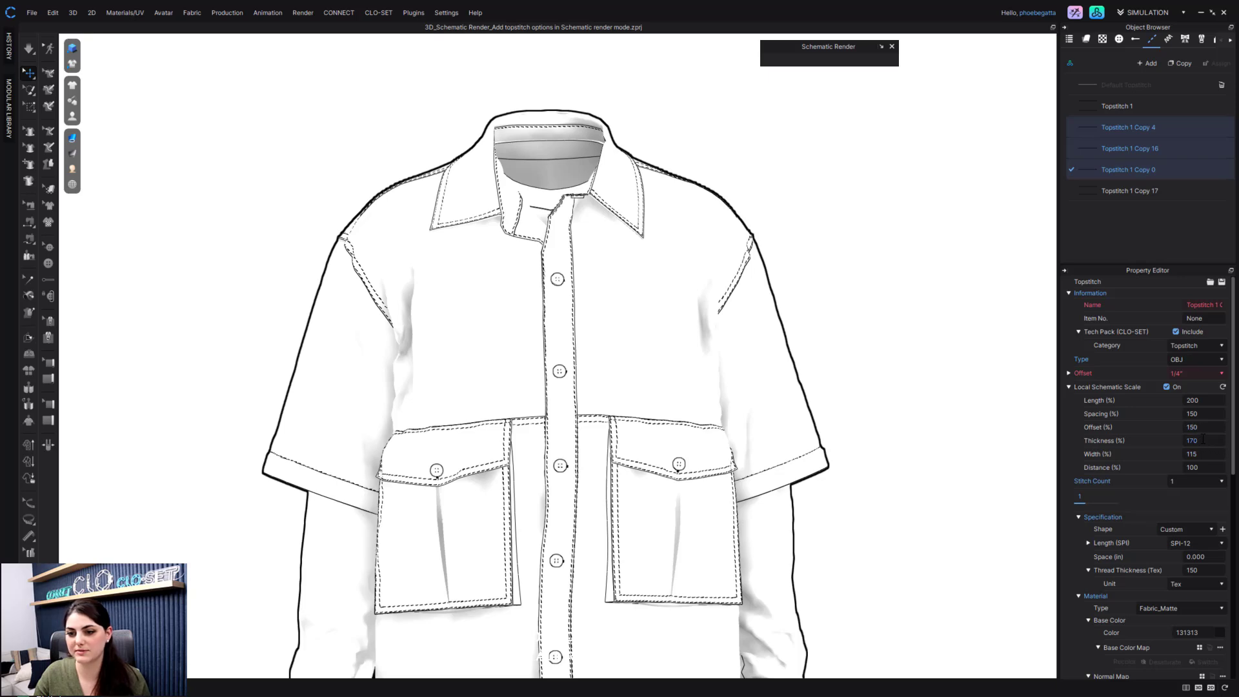
# Step: Set the three selected topstitches' Local Schematic Scale spacing to 190% and offset to 200%
pyautogui.click(1202, 415)
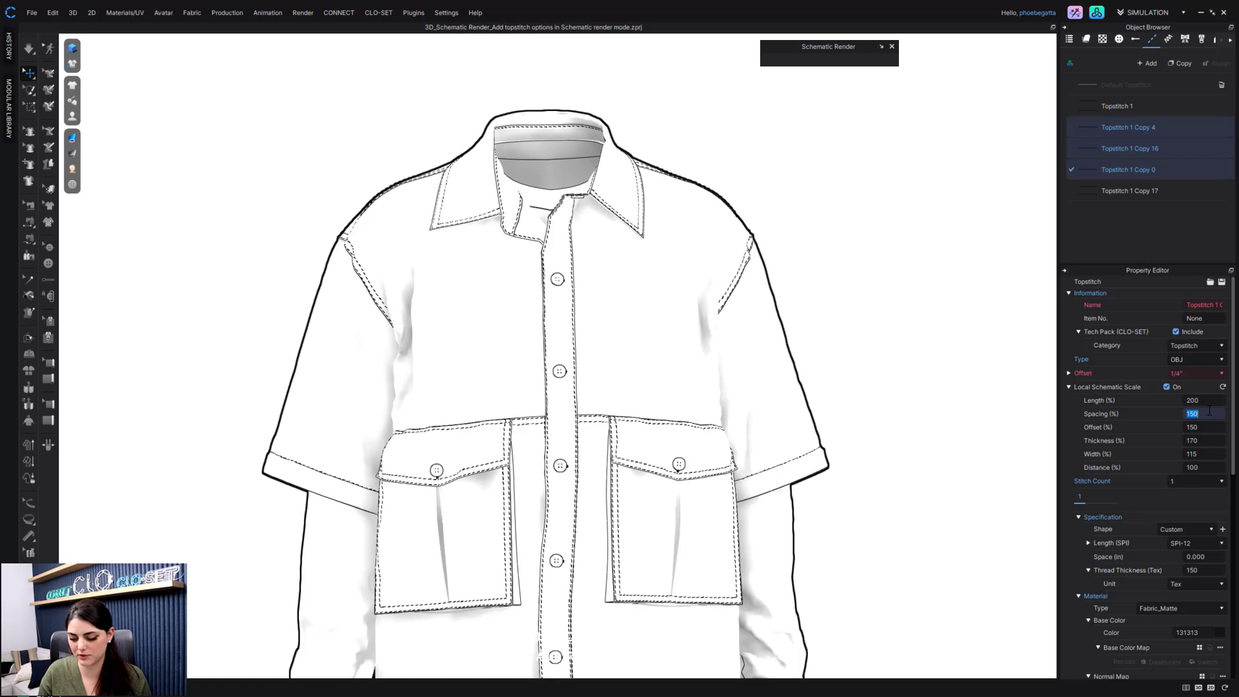
pyautogui.write('190')
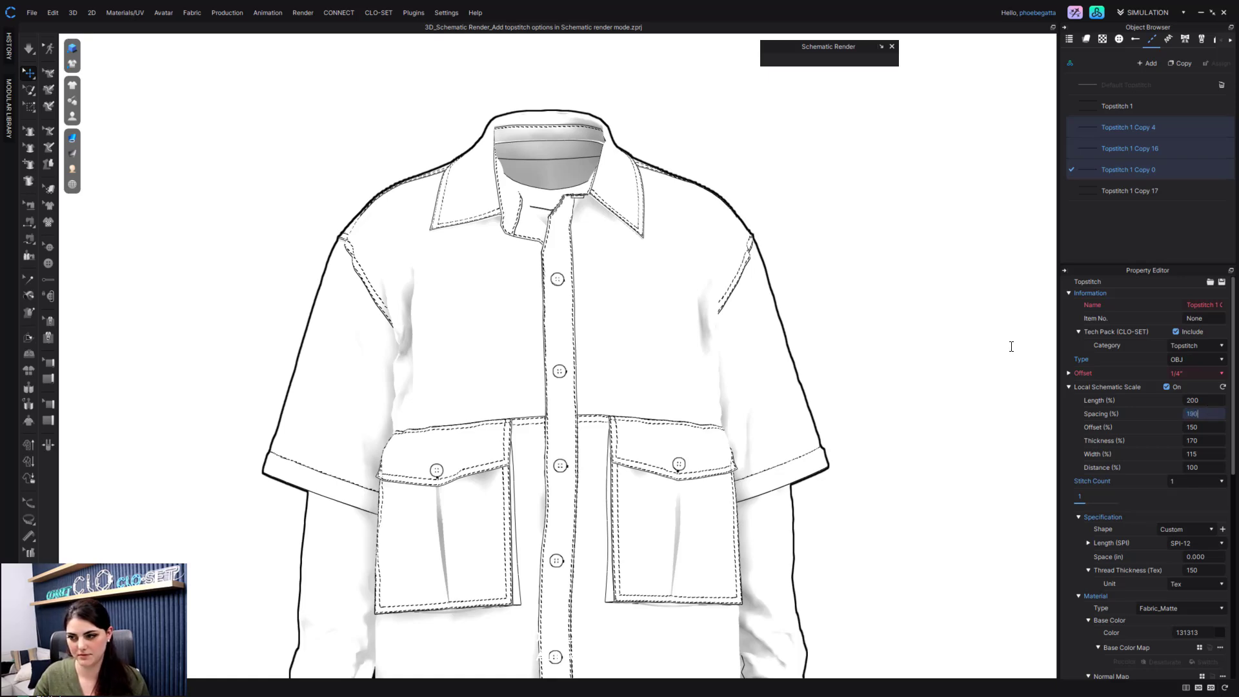
pyautogui.press('Return')
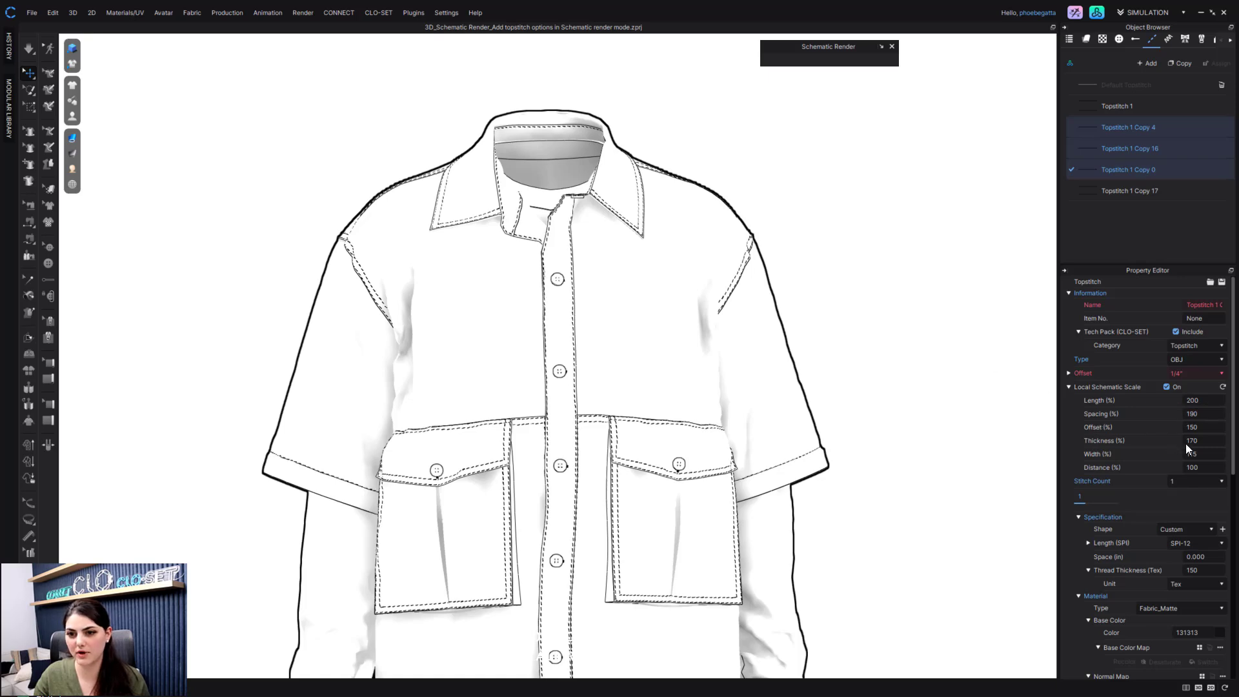
pyautogui.click(1204, 429)
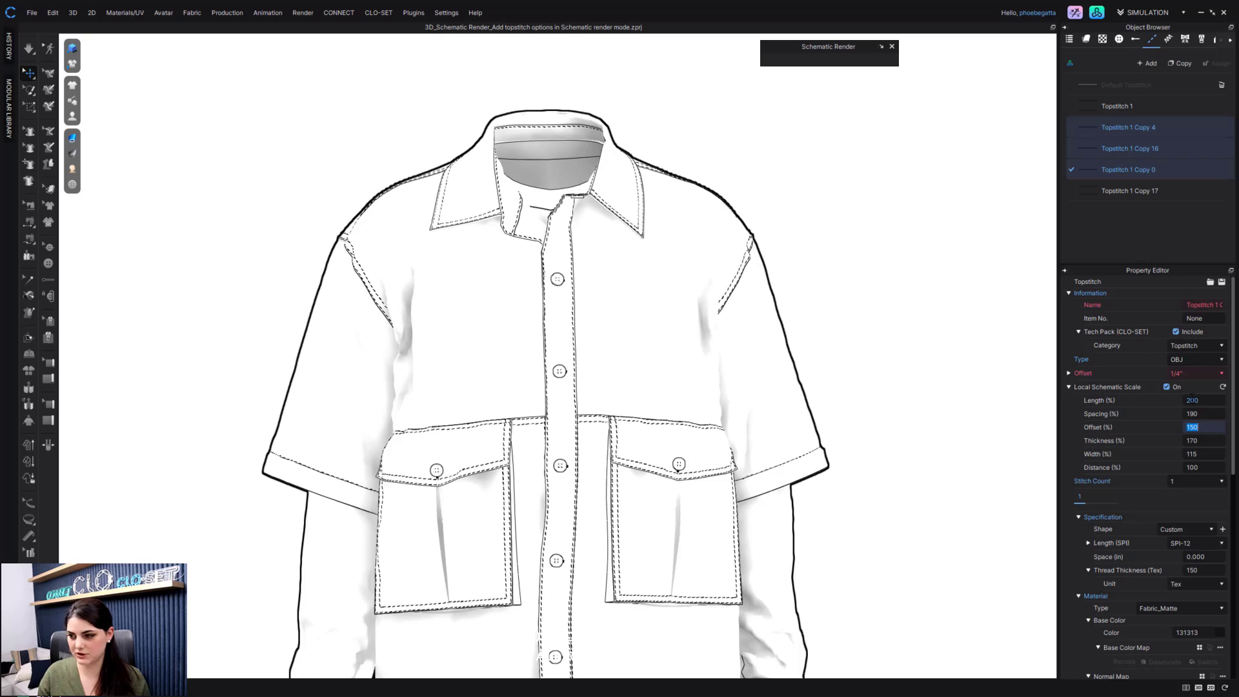
pyautogui.write('200')
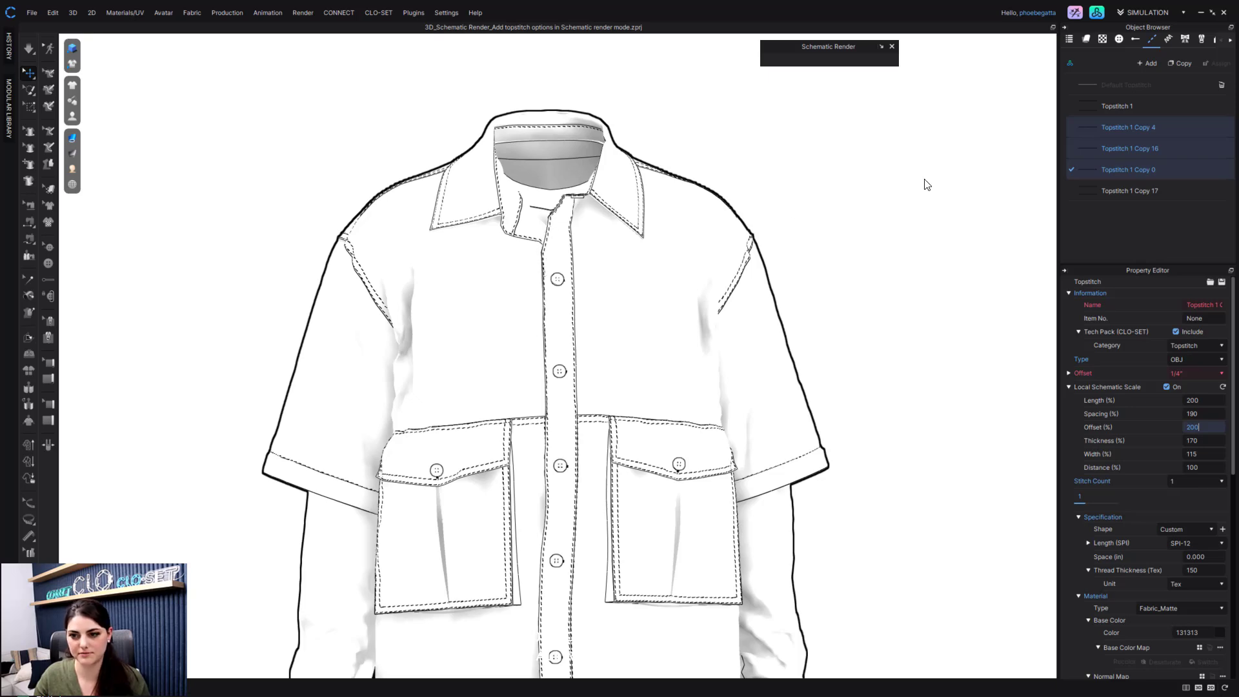
pyautogui.press('Return')
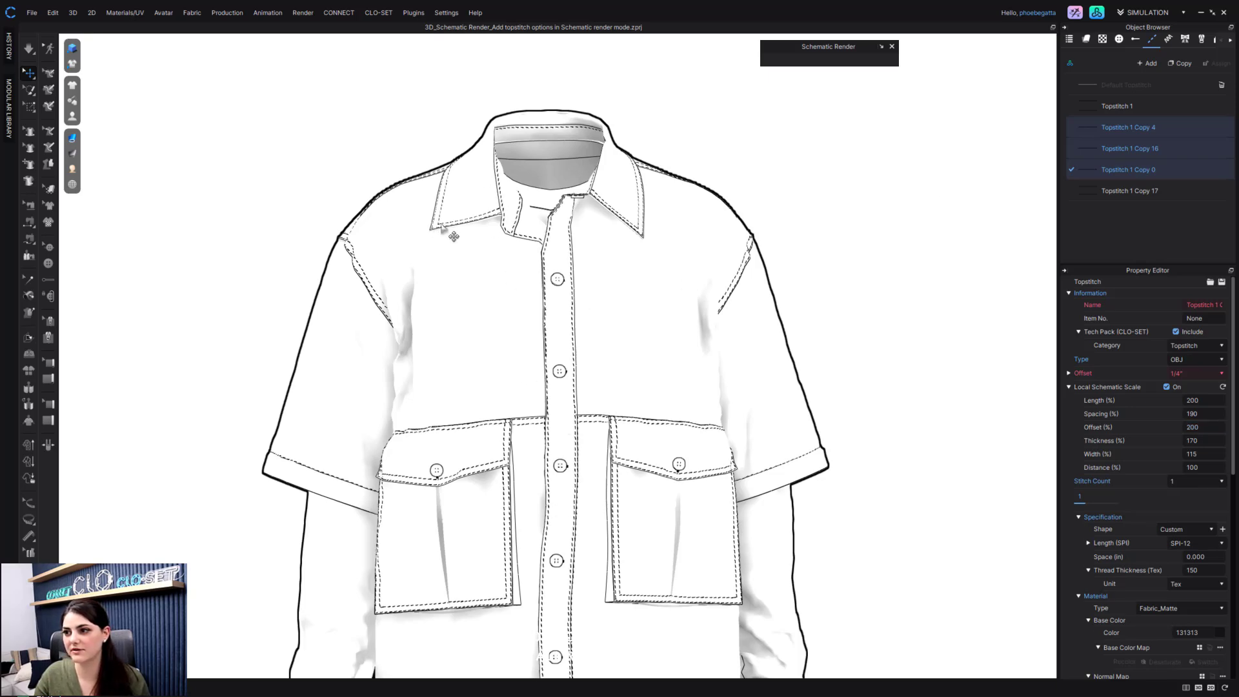
# Step: Set the Local Schematic Scale offset of Topstitch 1 to 125% and clear the selection
pyautogui.click(1139, 104)
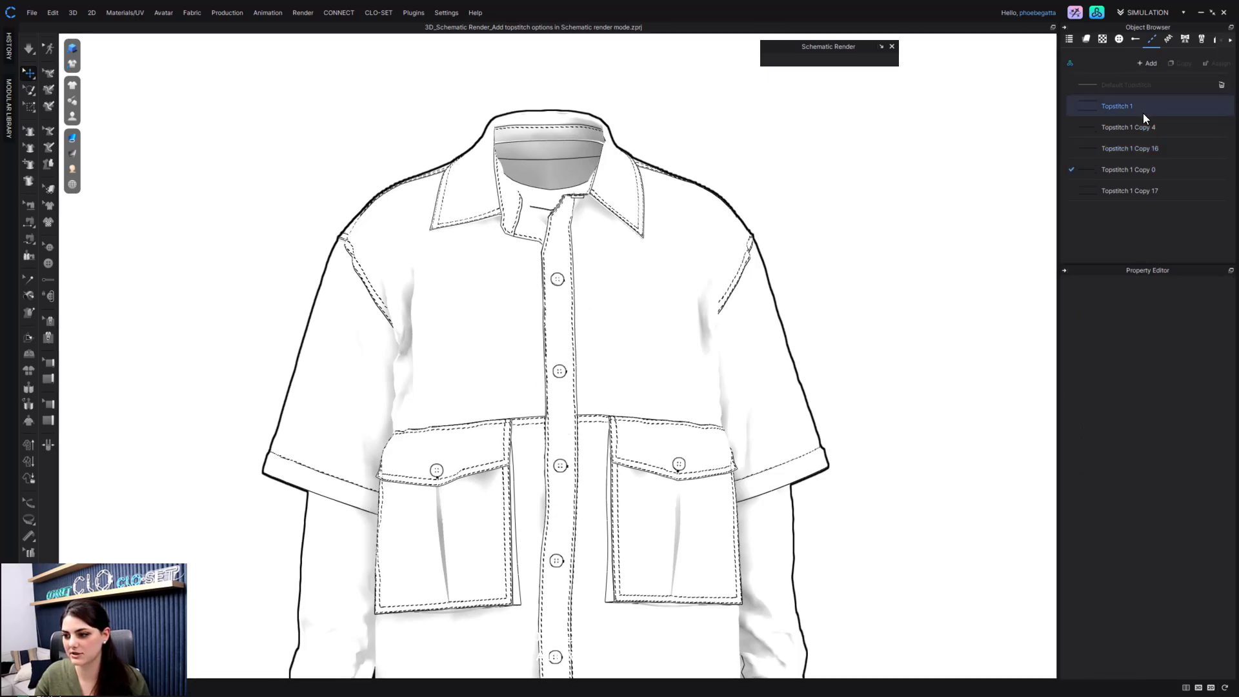
pyautogui.click(1214, 426)
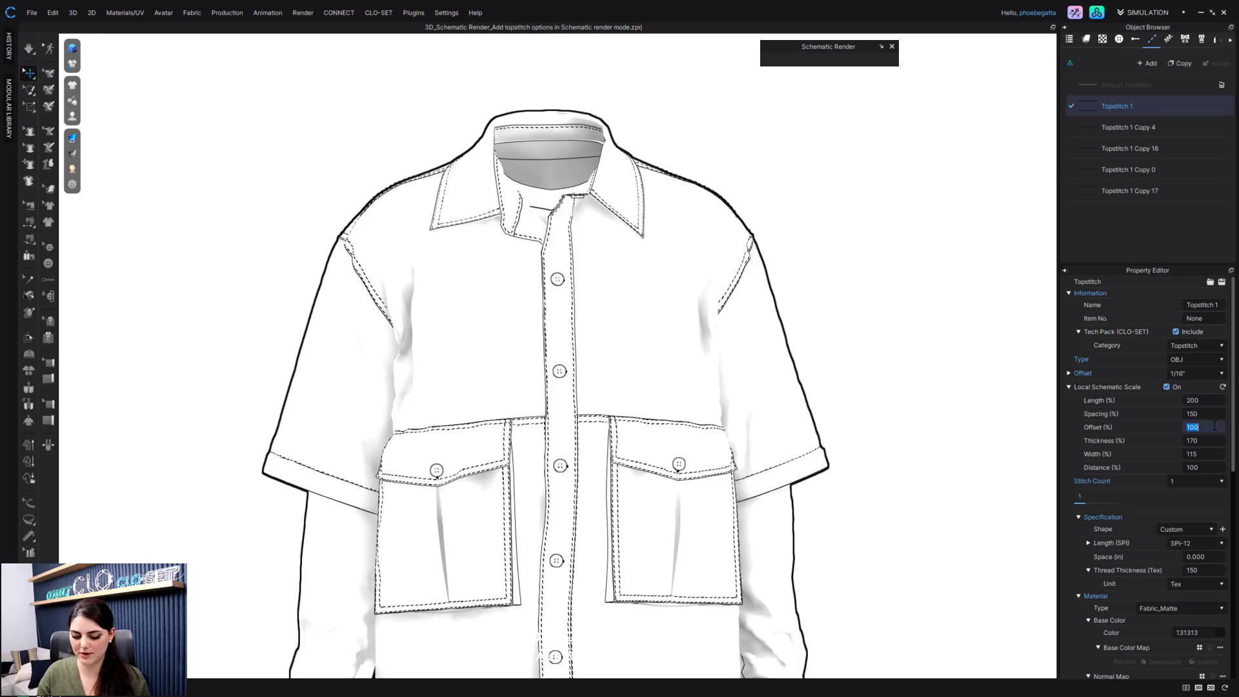
pyautogui.write('125')
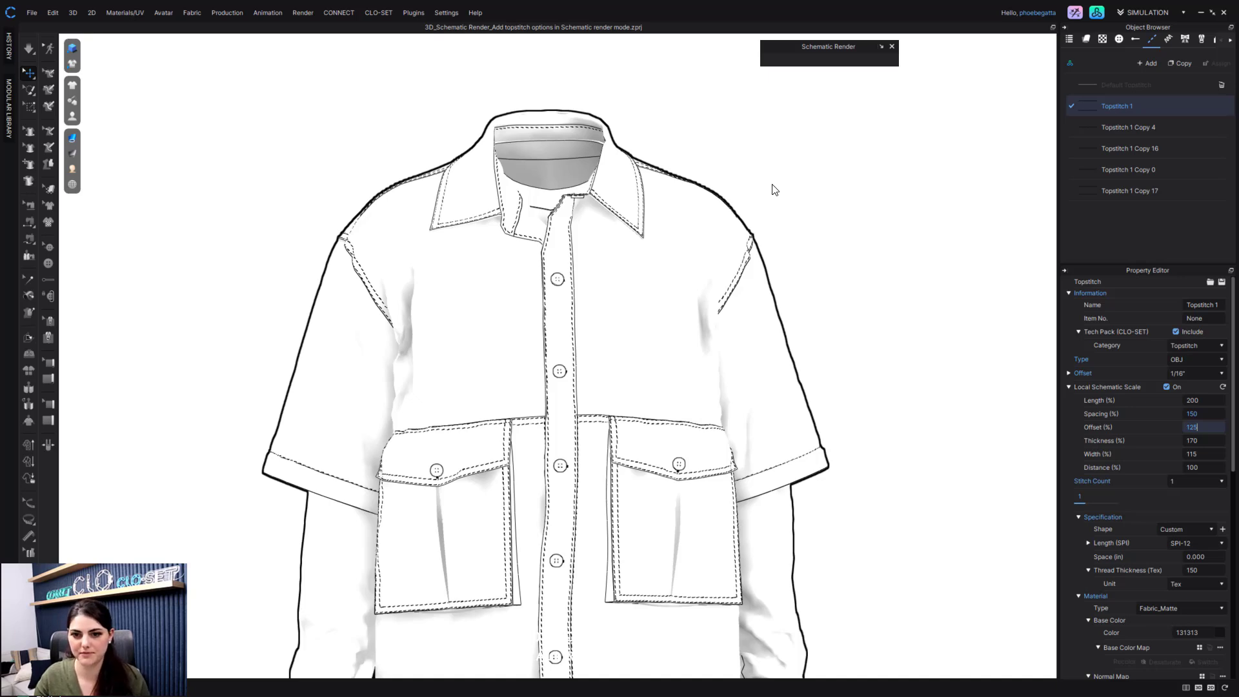
pyautogui.press('Return')
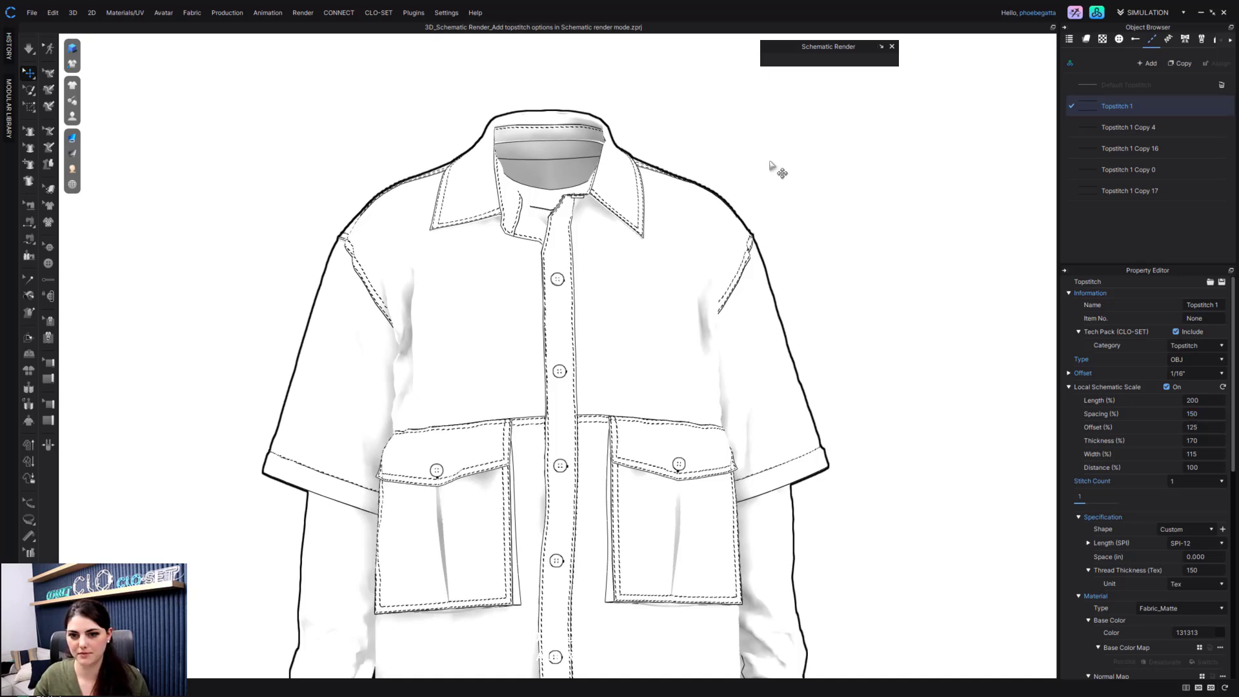
pyautogui.click(770, 165)
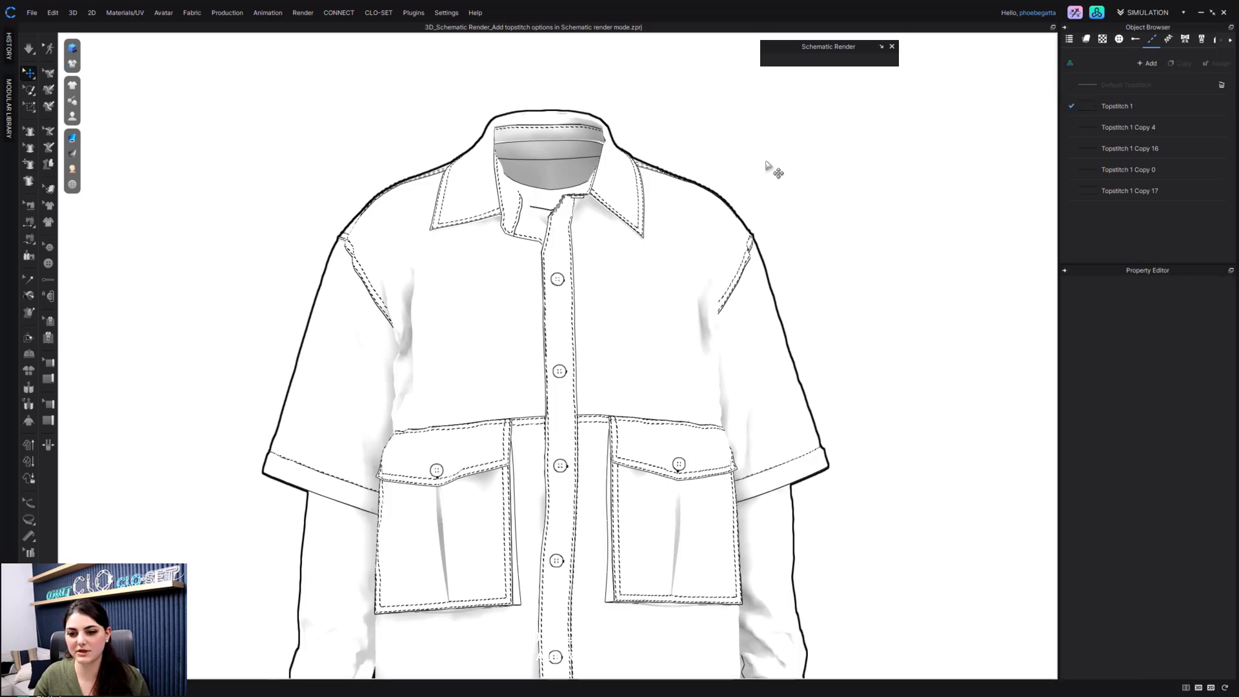
# Step: Review the shirt front and the Local Schematic Scale settings of Topstitch 1 Copy 0, Topstitch 1 and Topstitch 1 Copy 17
pyautogui.scroll(-1, 839, 307)
pyautogui.scroll(-2, 839, 308)
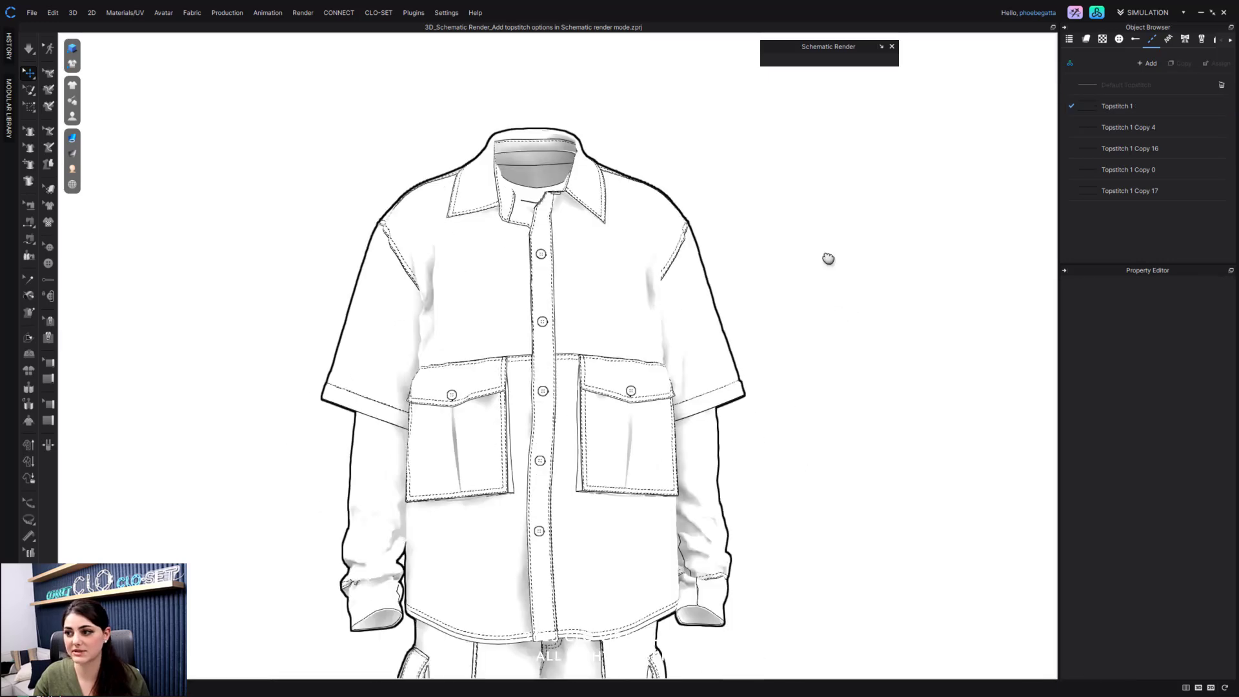
pyautogui.click(1162, 170)
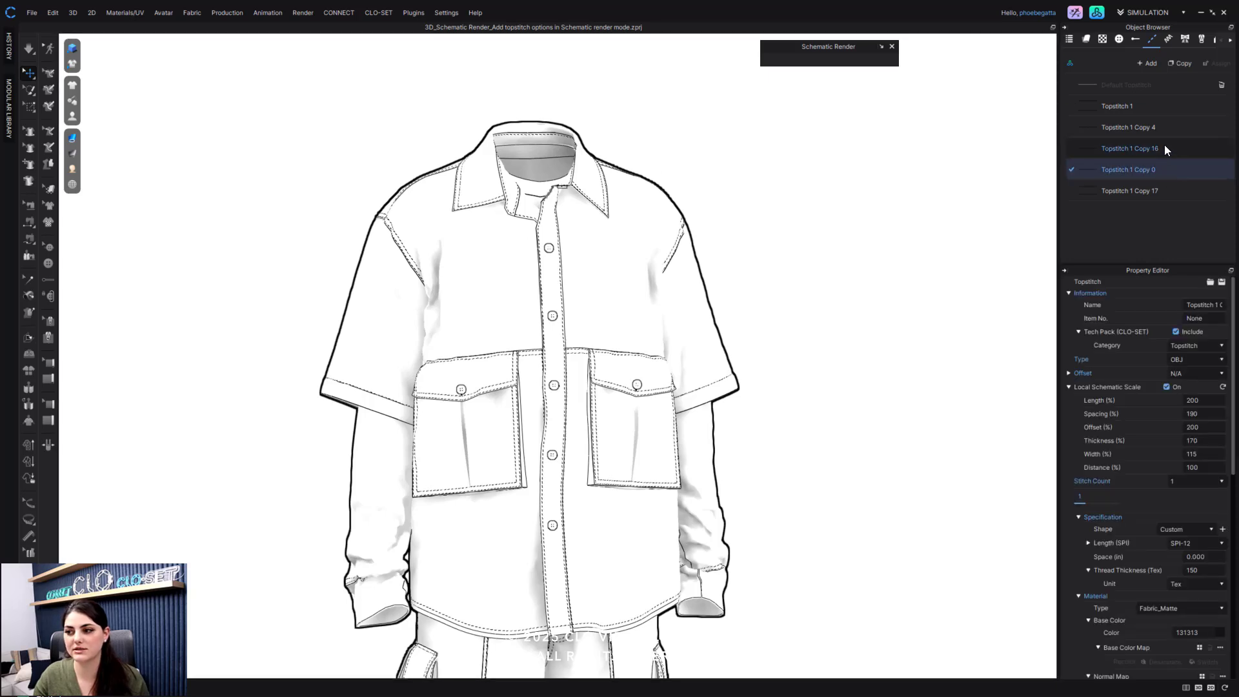
pyautogui.click(1164, 105)
pyautogui.click(1163, 192)
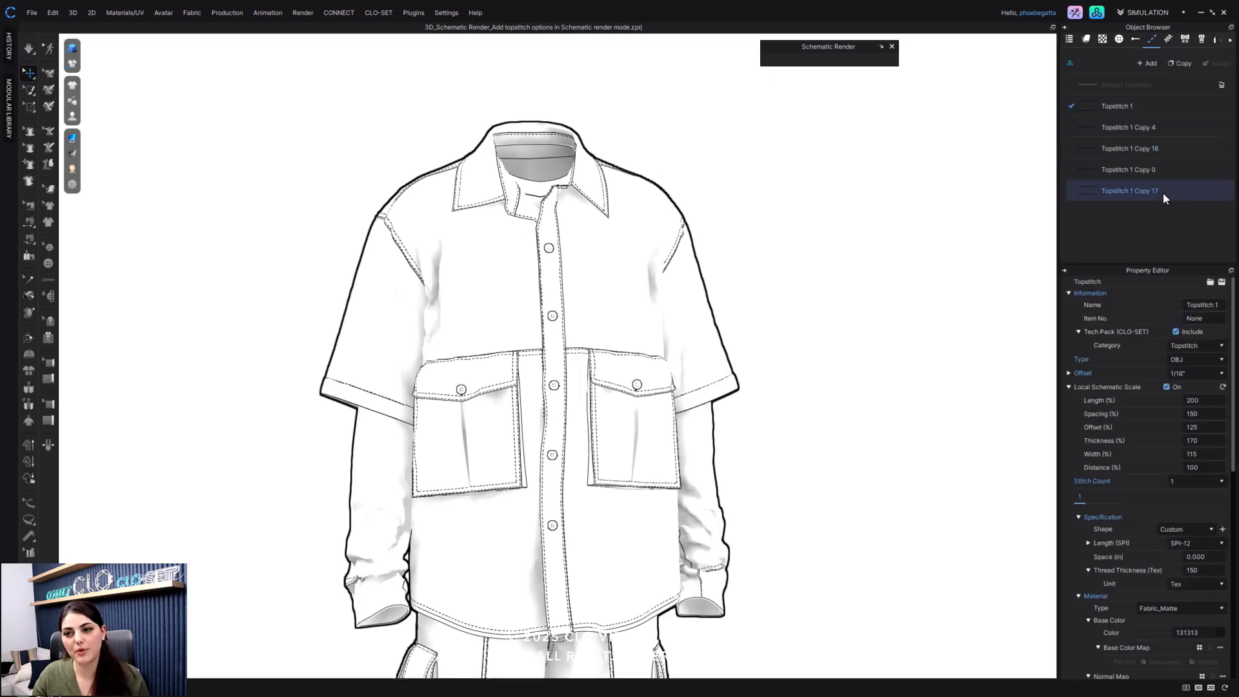
pyautogui.click(800, 169)
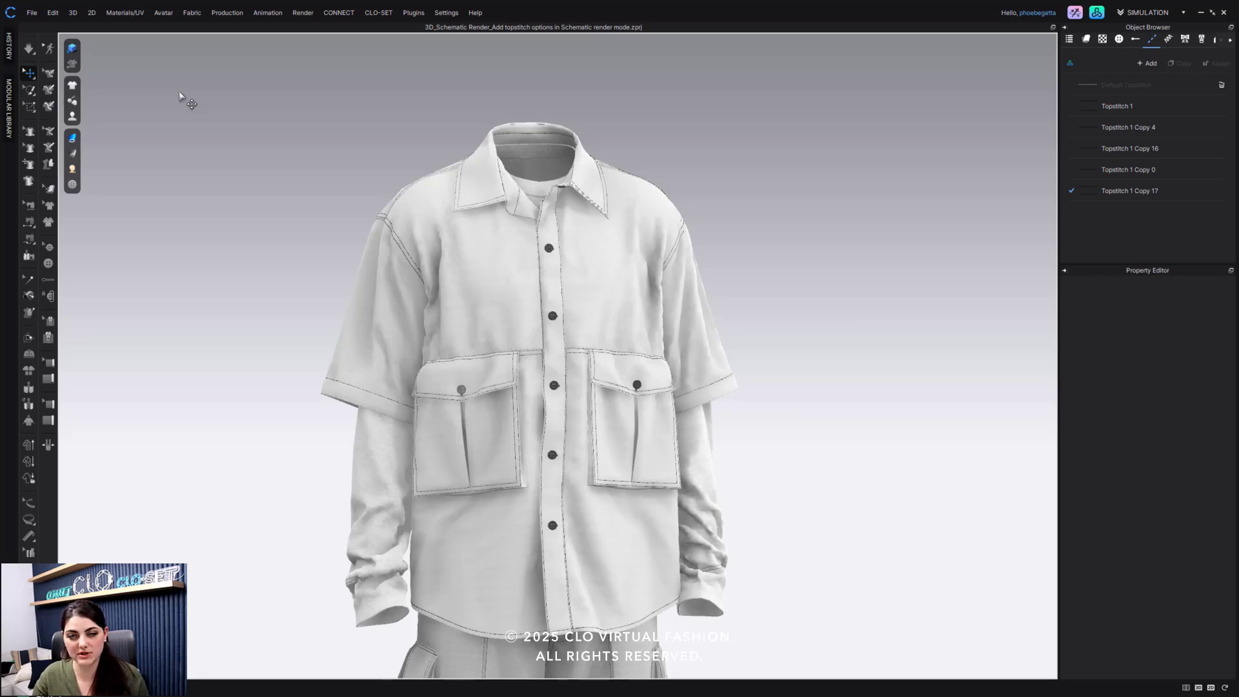
# Step: Select Topstitch 1 and look through its specification, material, opacity and reflection properties with the schematic rendering off
pyautogui.click(1178, 113)
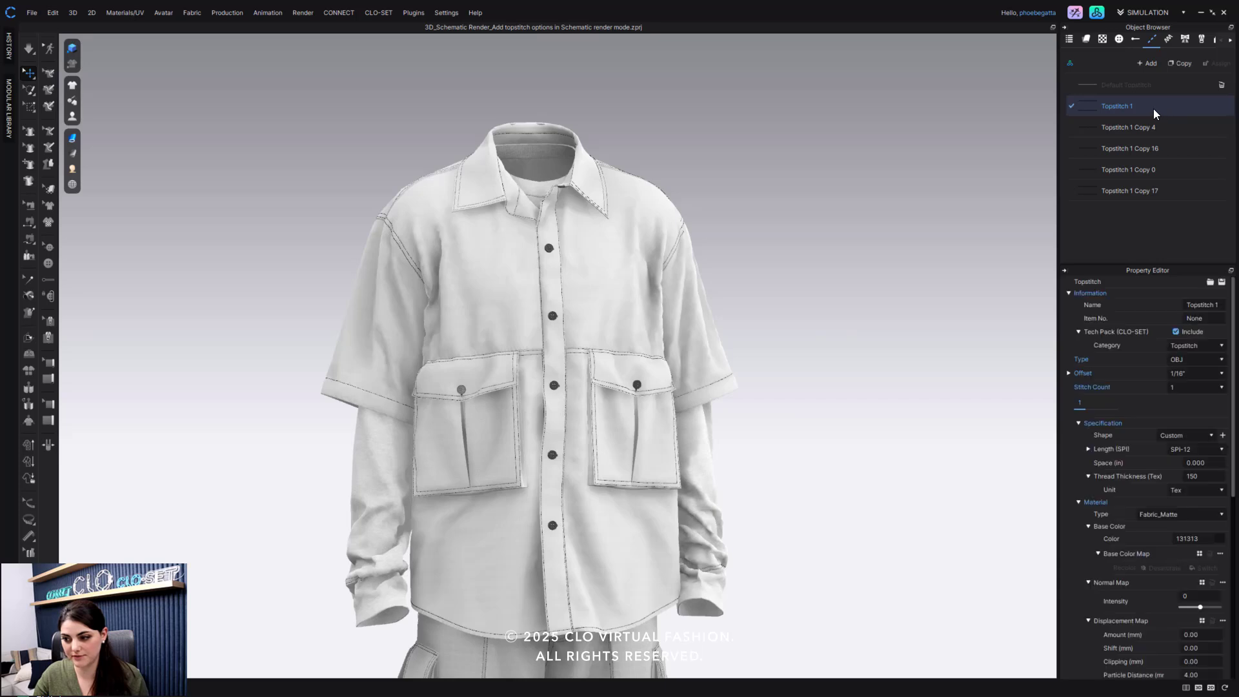
pyautogui.scroll(-4, 1177, 591)
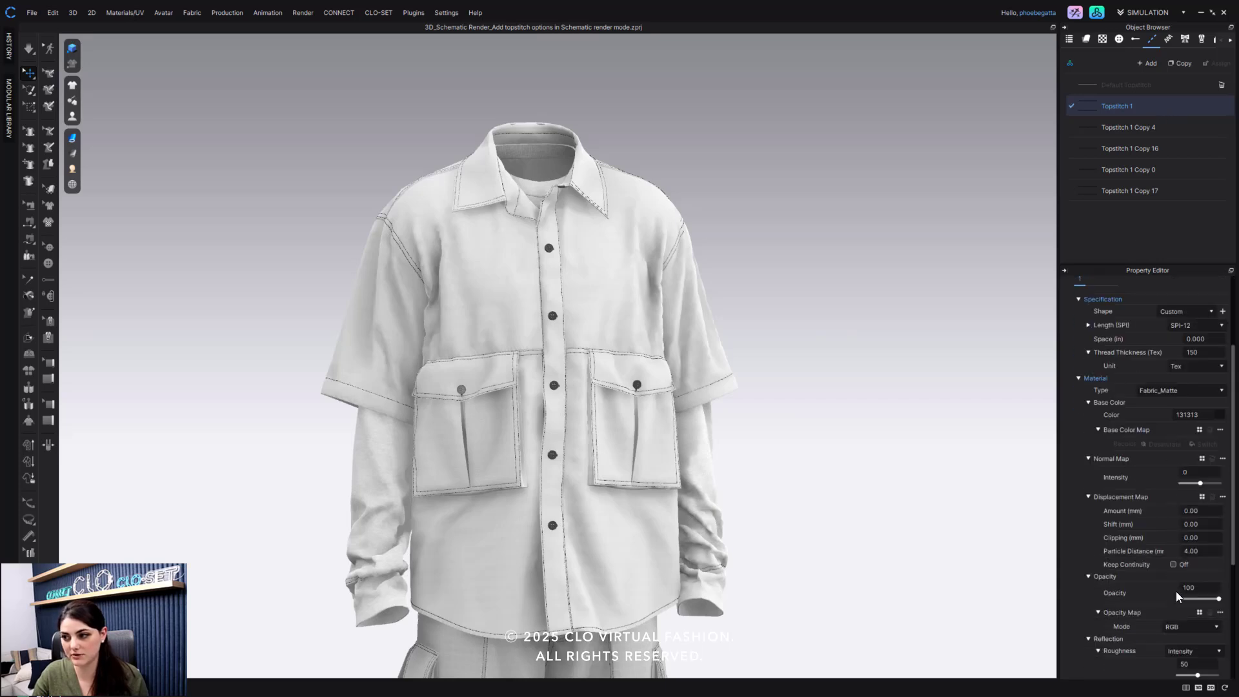
pyautogui.scroll(-2, 1132, 636)
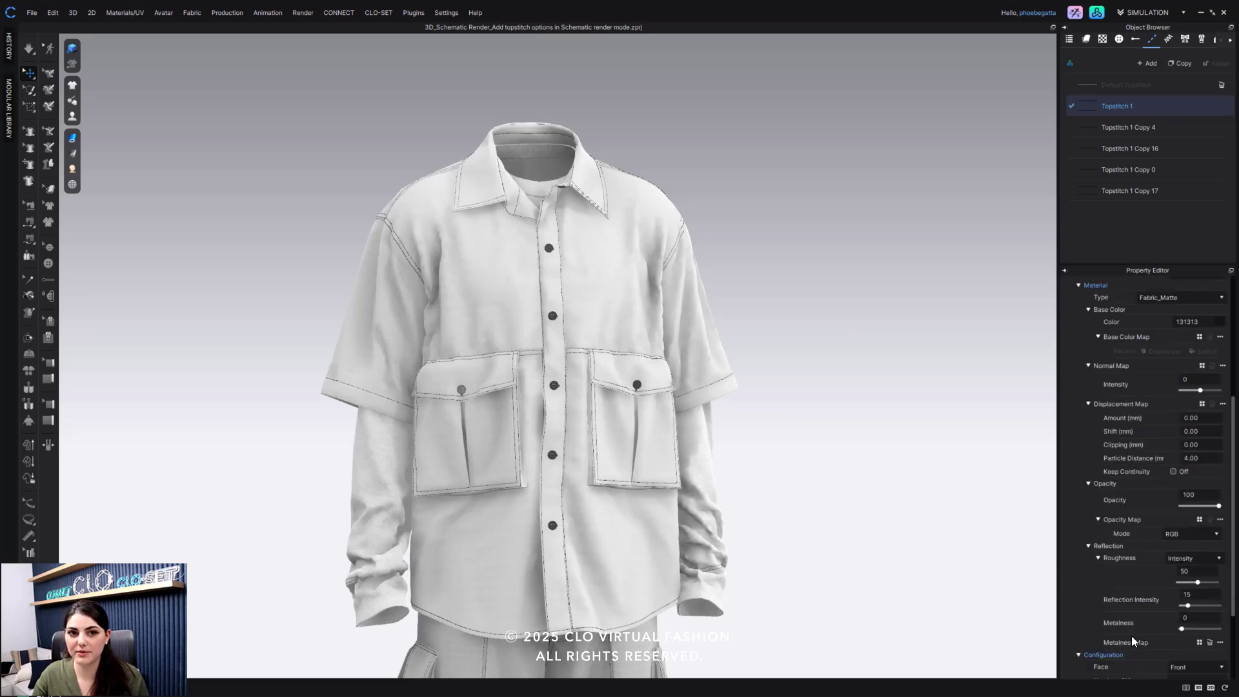
pyautogui.scroll(3, 1133, 634)
pyautogui.scroll(2, 1133, 633)
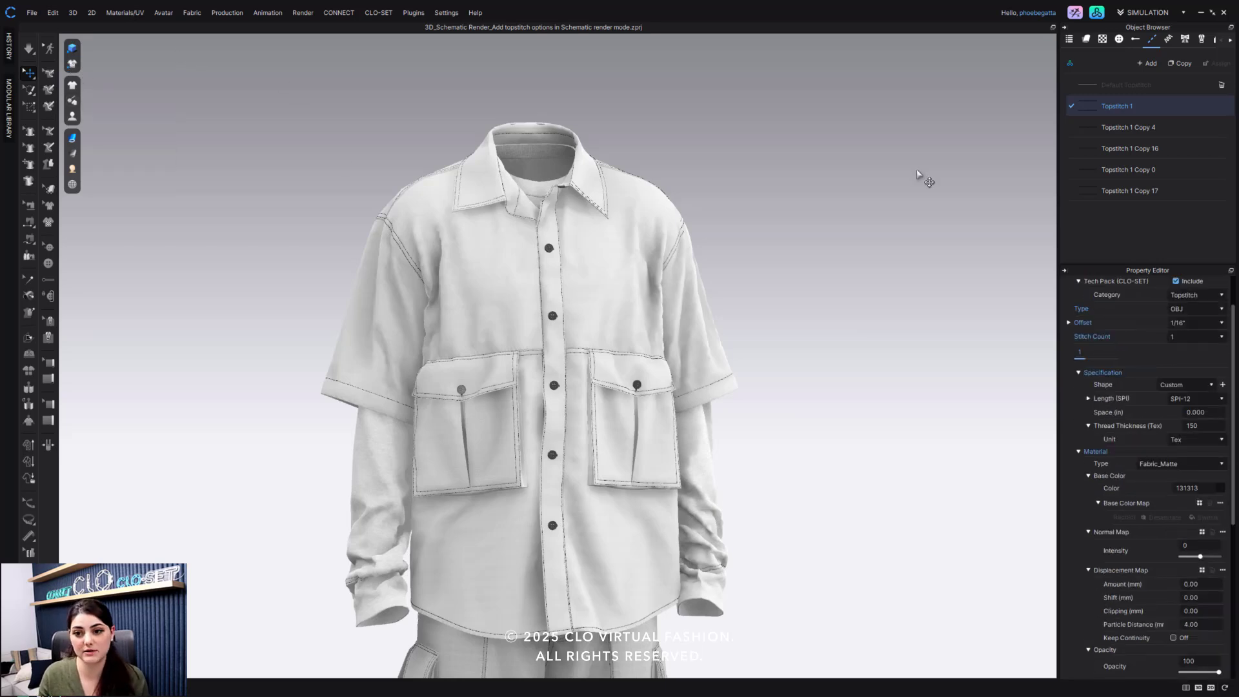
# Step: Turn on Schematic Render and review the Local Schematic Scale and specification properties of Topstitch 1
pyautogui.hotkey('shift', 's')
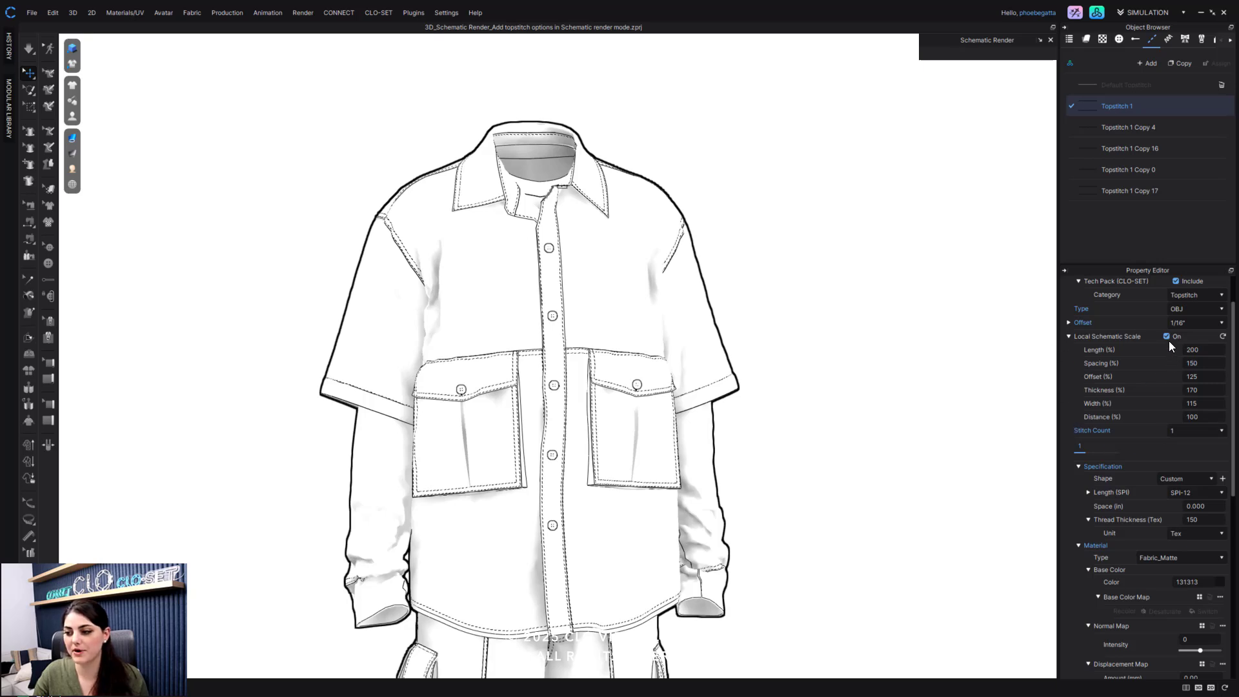
pyautogui.scroll(2, 1169, 342)
pyautogui.scroll(-6, 1105, 455)
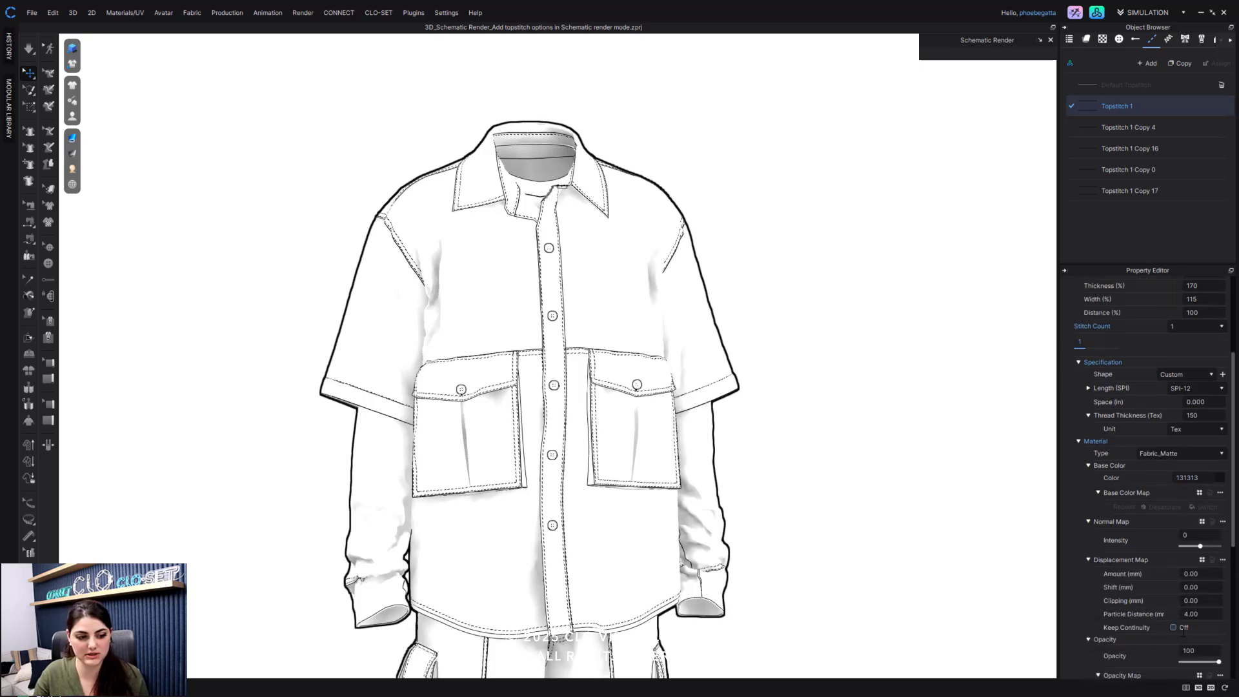